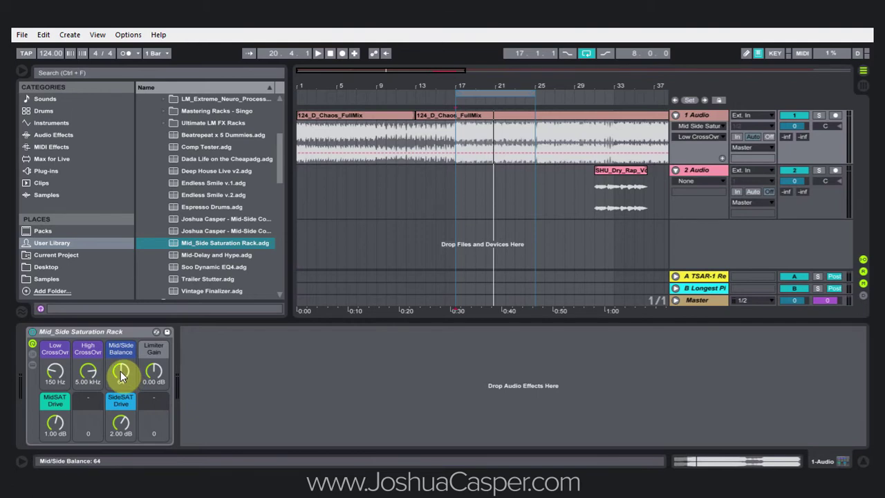
Sweep the rack's Mid/Side Balance macro up to 127 and back down to 0.
drag(121, 371, 121, 325)
drag(115, 388, 127, 378)
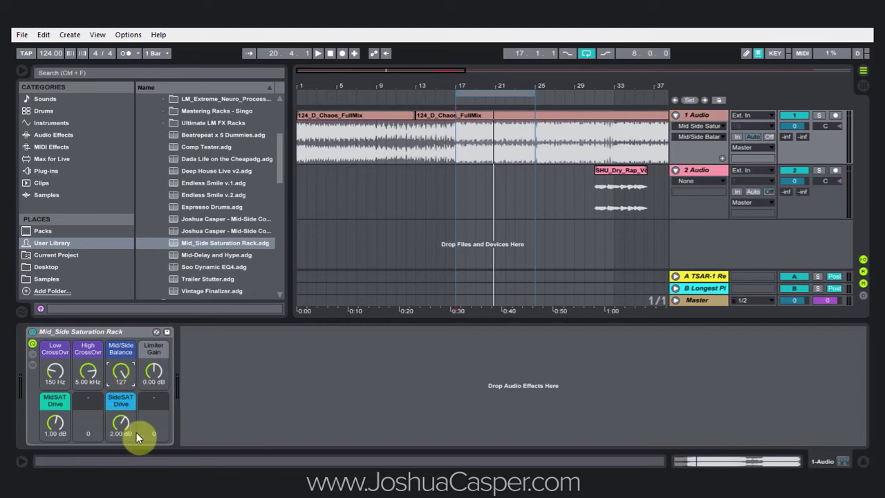
drag(120, 371, 120, 421)
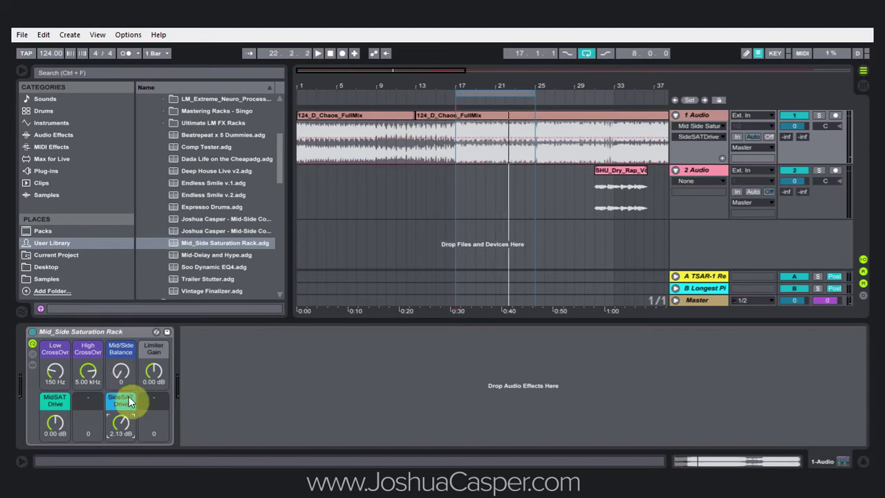
Play the loop with Mid/Side Balance at 0 and set MidSAT Drive to 0.39 dB.
drag(123, 376, 123, 374)
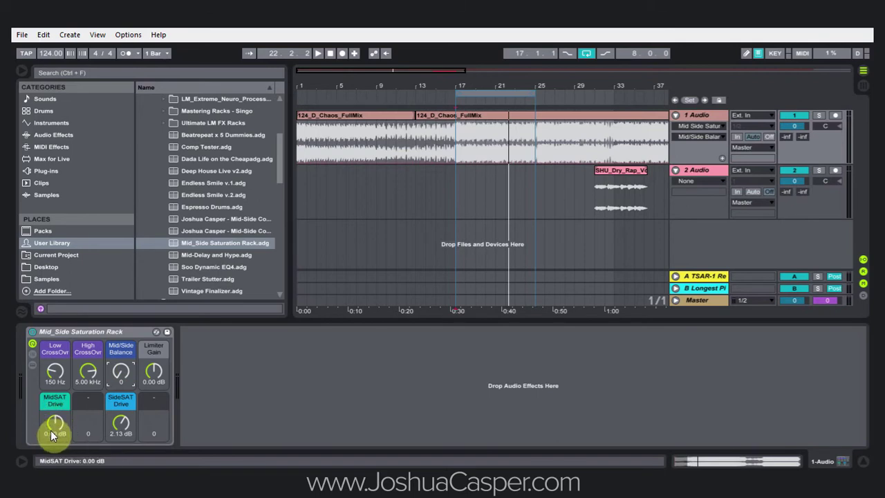
key(space)
drag(73, 416, 58, 425)
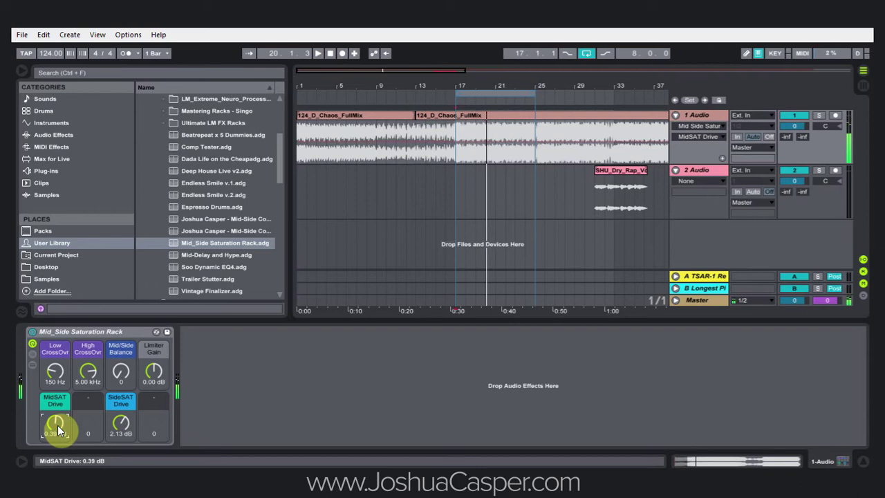
Set Mid/Side Balance to 127 and SideSAT Drive to 0.39 dB while listening, and stop playback.
drag(113, 381, 113, 325)
mouse_move(131, 439)
mouse_down()
mouse_move(131, 415)
mouse_move(120, 458)
mouse_move(119, 432)
mouse_up()
key(space)
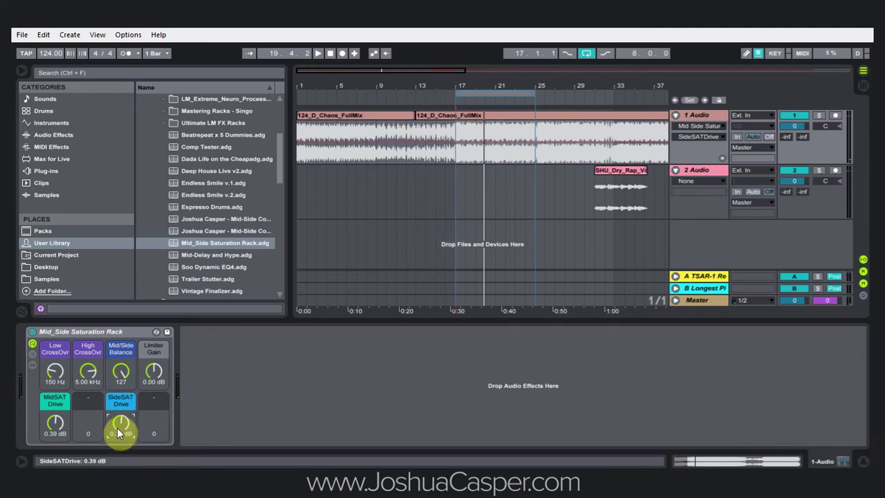
Set MidSAT Drive to 1.00 dB and SideSAT Drive to 2.00 dB.
click(54, 432)
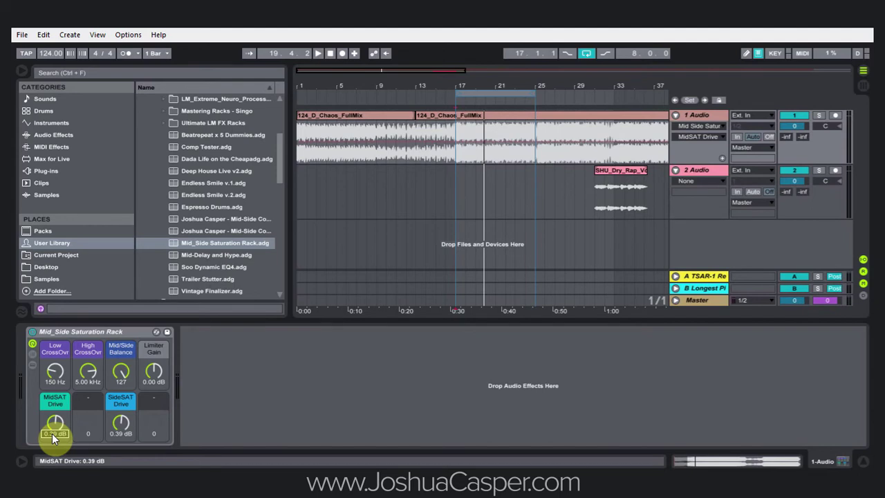
text(1)
click(122, 433)
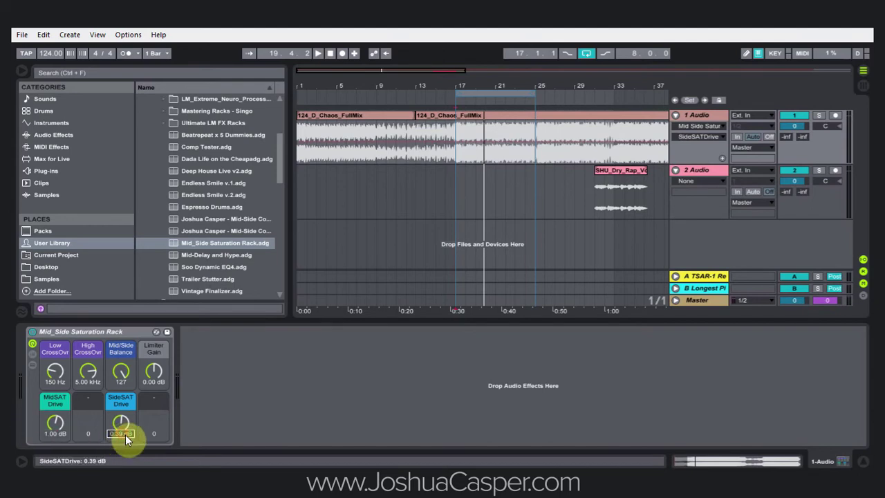
text(2)
click(201, 417)
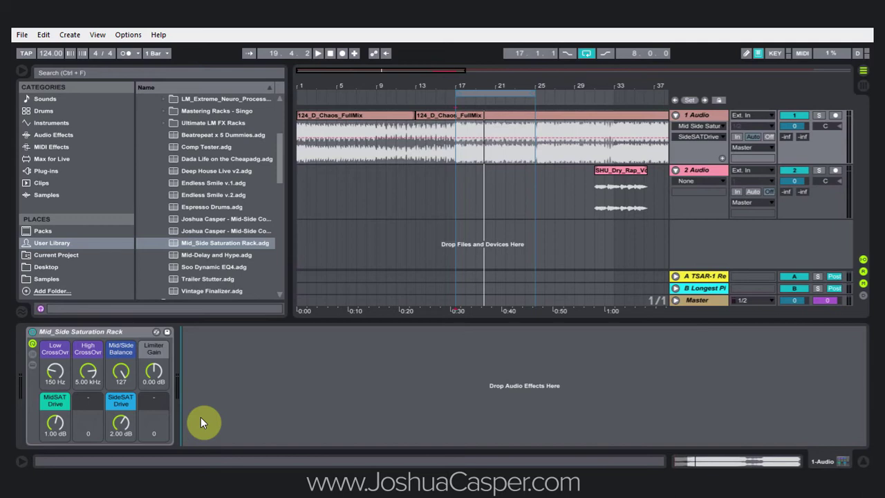
Set Mid/Side Balance to 64 and compare the playing loop with the saturation rack bypassed and enabled.
key(space)
click(132, 373)
text(63)
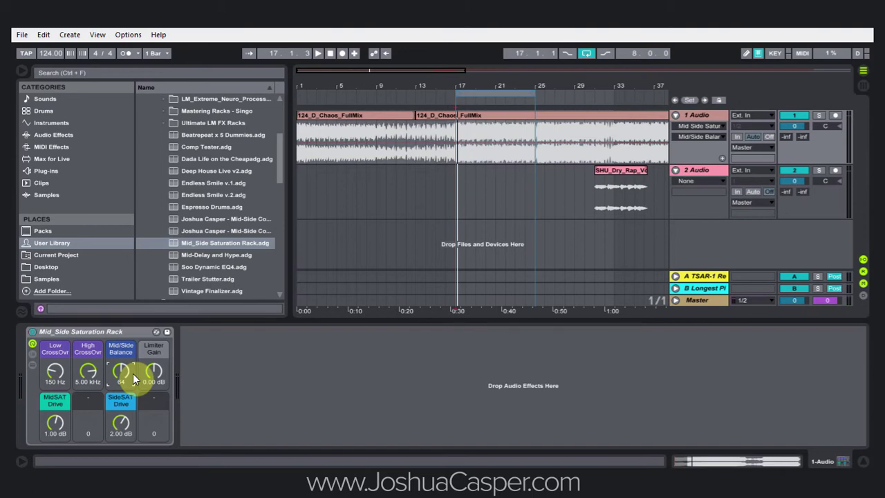
key(space)
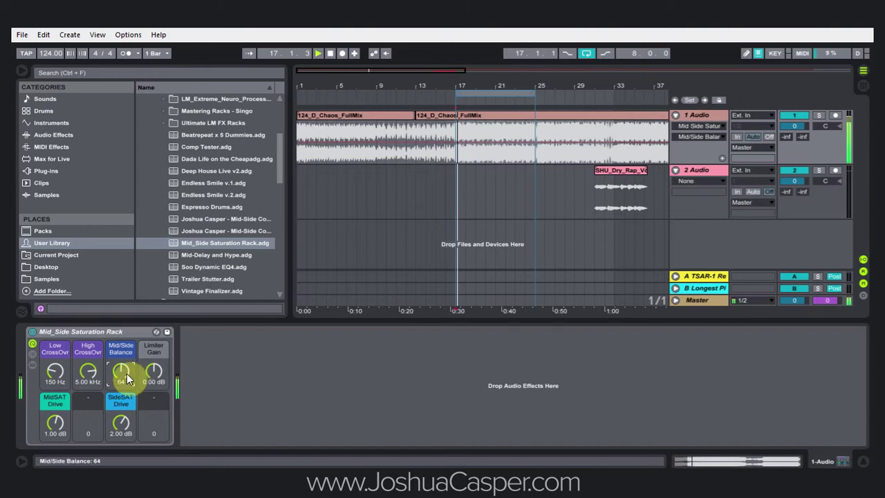
click(32, 332)
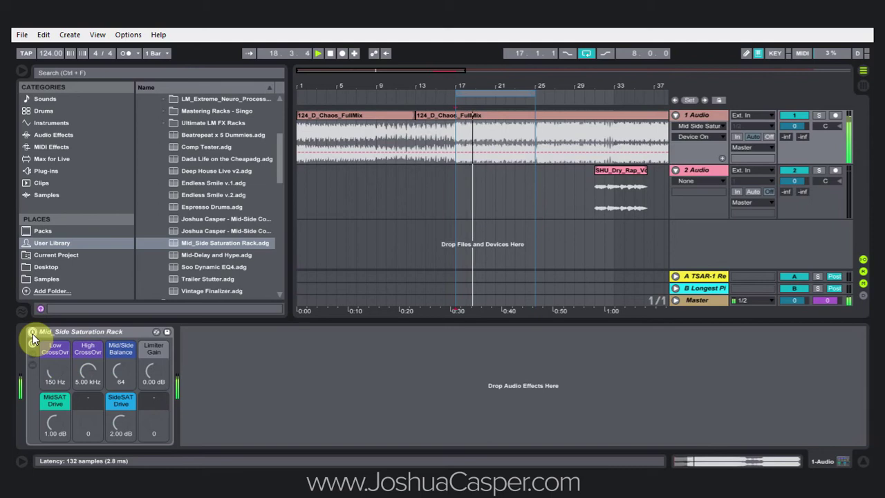
click(33, 333)
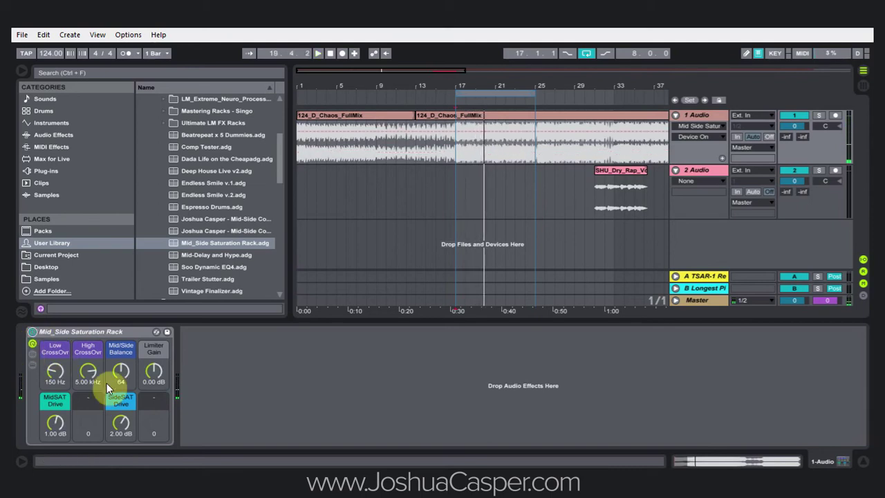
Set Mid/Side Balance to 85 and compare the playing loop with the rack bypassed and enabled.
mouse_move(118, 371)
mouse_down()
mouse_move(118, 360)
mouse_move(120, 374)
mouse_up()
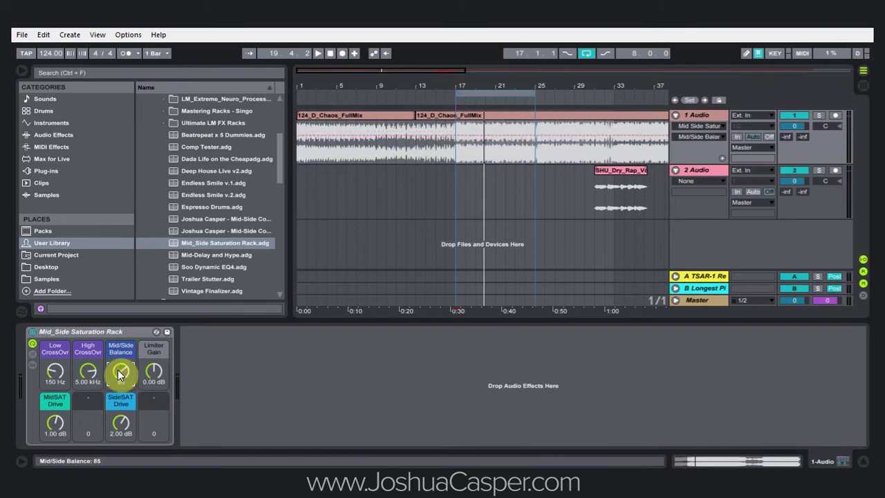
key(space)
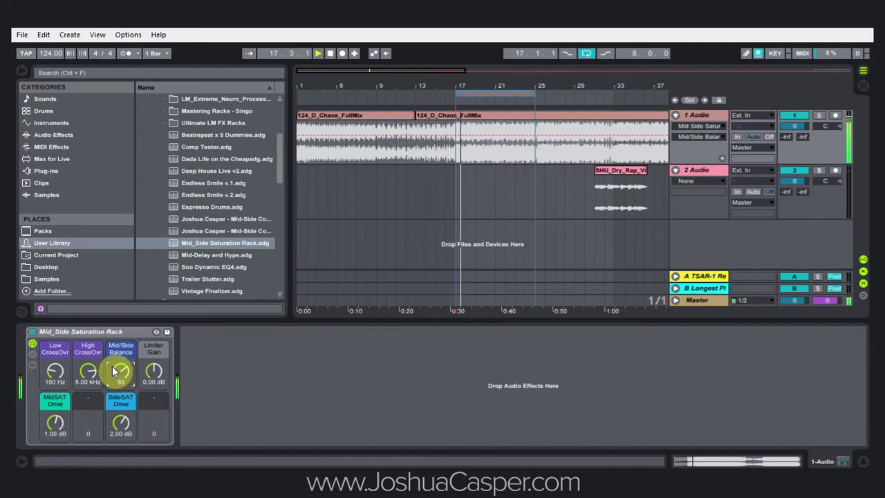
click(31, 335)
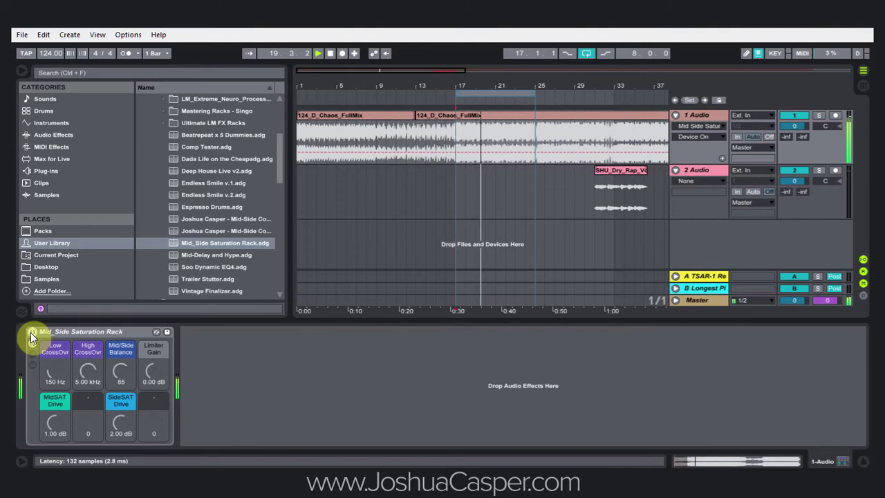
click(31, 332)
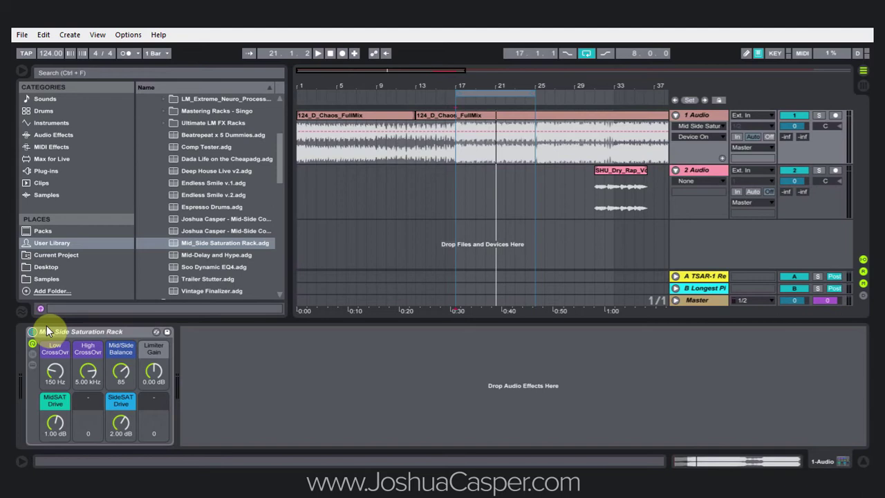
Examine the Mid_Side Saturation Rack's chain and nested devices, including the Splitter Rack and Limiter, and hide them again.
click(32, 353)
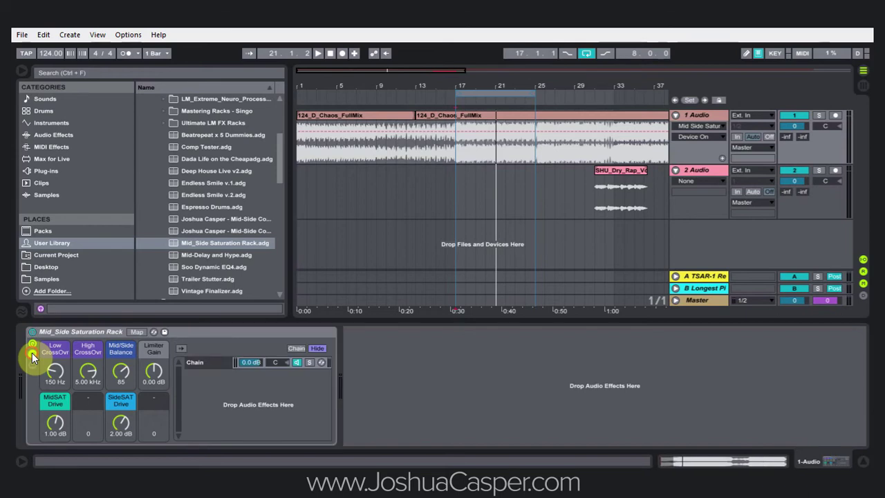
click(204, 365)
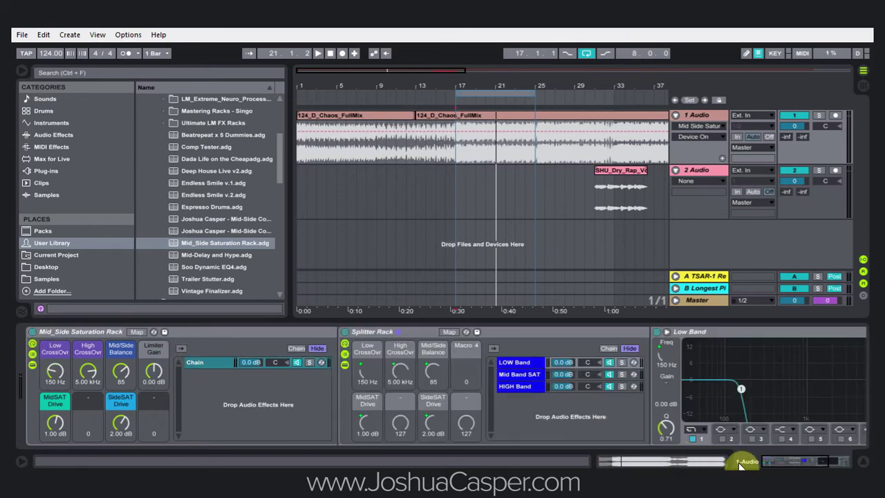
drag(760, 461, 784, 461)
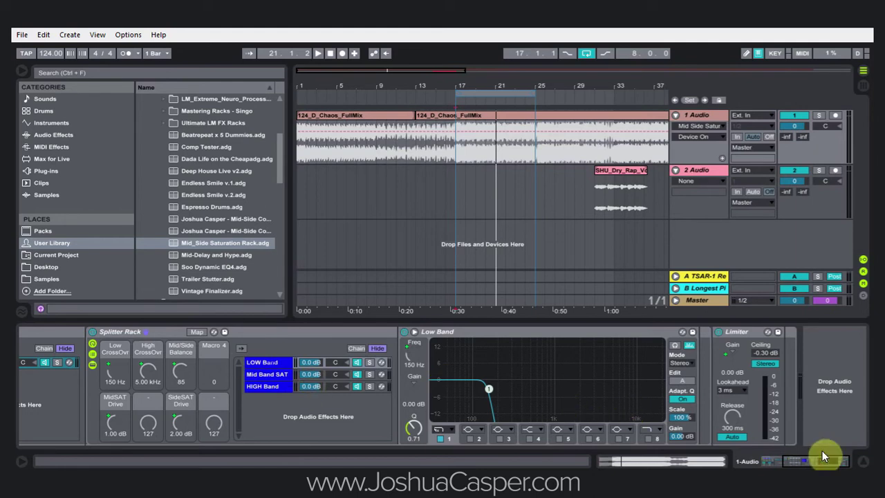
drag(830, 460, 808, 461)
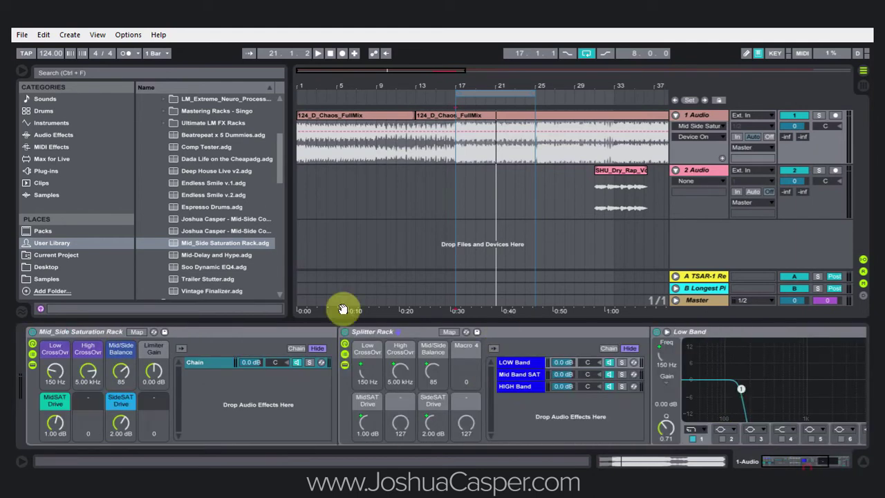
click(32, 364)
click(33, 354)
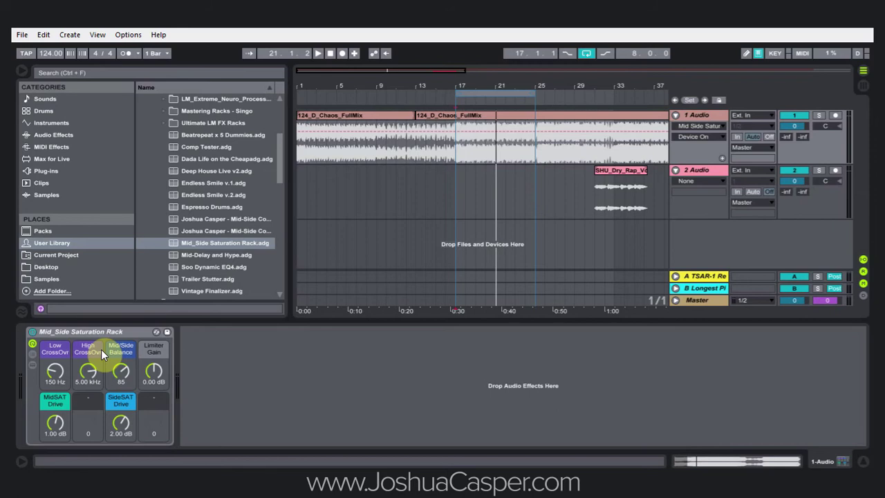
Save the rack over the existing Mid_Side Saturation Rack.adg preset and delete the rack from the 1 Audio track.
click(167, 333)
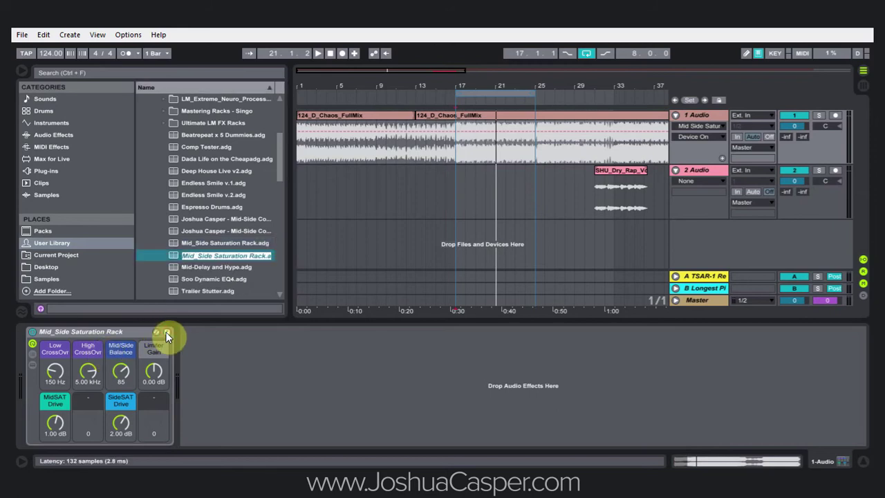
key(Return)
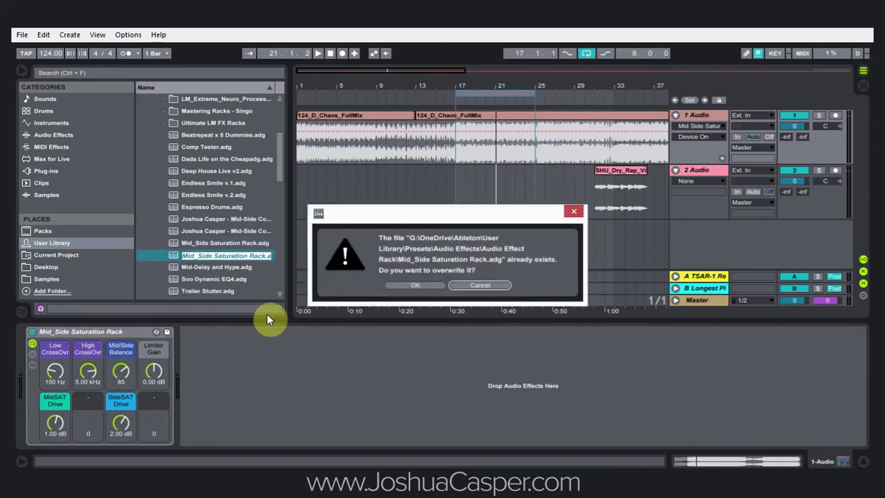
click(415, 286)
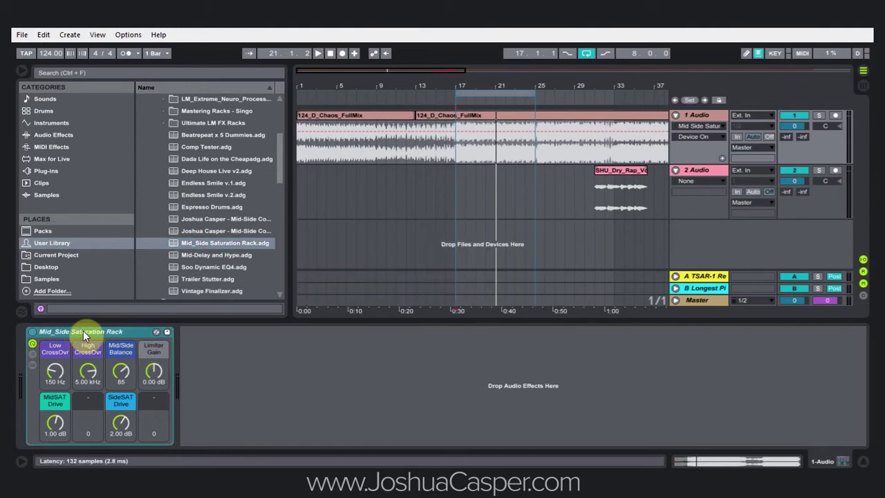
key(Delete)
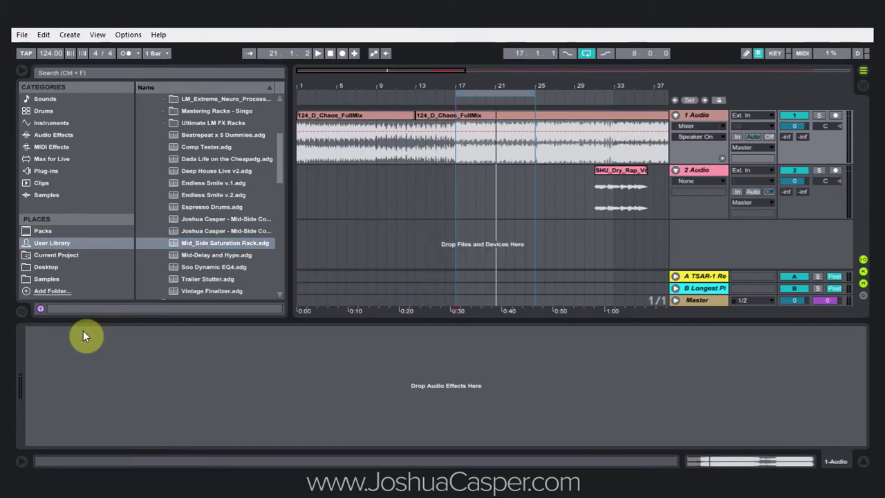
Build an Audio Effect Rack containing EQ Eight on the 1 Audio track and duplicate its chain twice.
key(ctrl+g)
drag(166, 219, 59, 351)
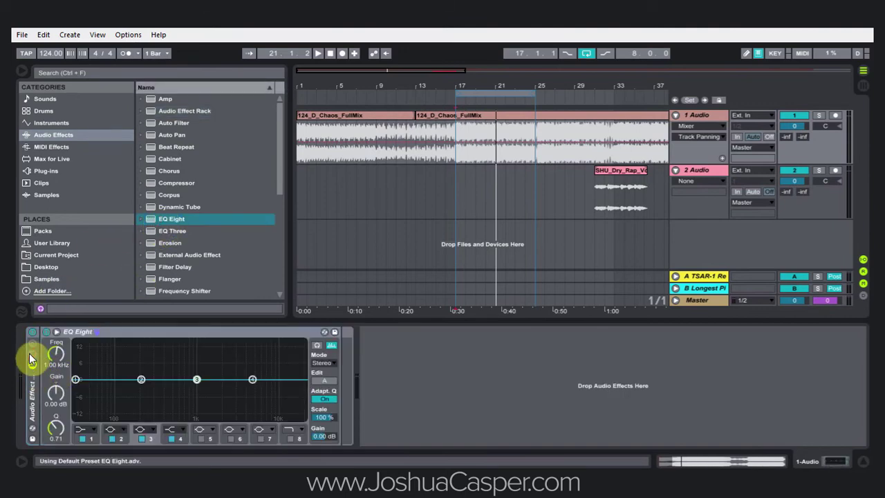
click(31, 356)
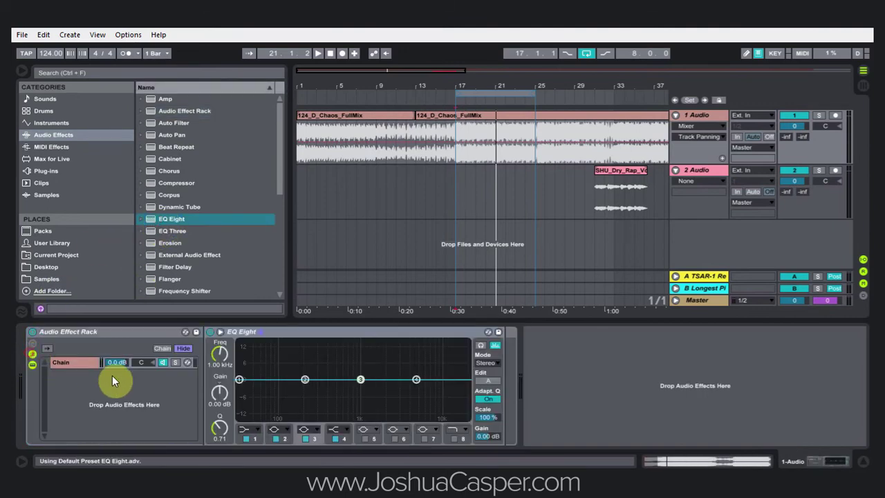
key(ctrl+d)
key(ctrl+d)
Rename the rack's three chains low, mid/FX and high.
click(72, 362)
key(ctrl+r)
text(low)
click(76, 370)
key(ctrl+r)
text(mid/FX)
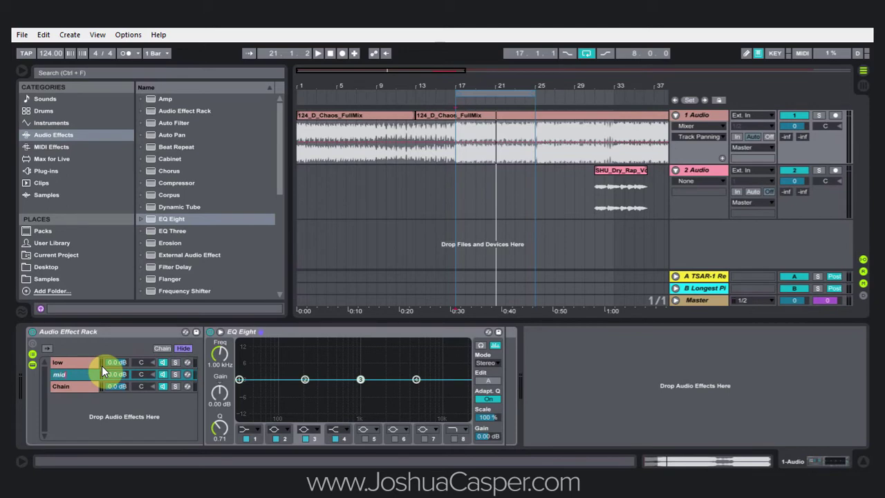
click(83, 385)
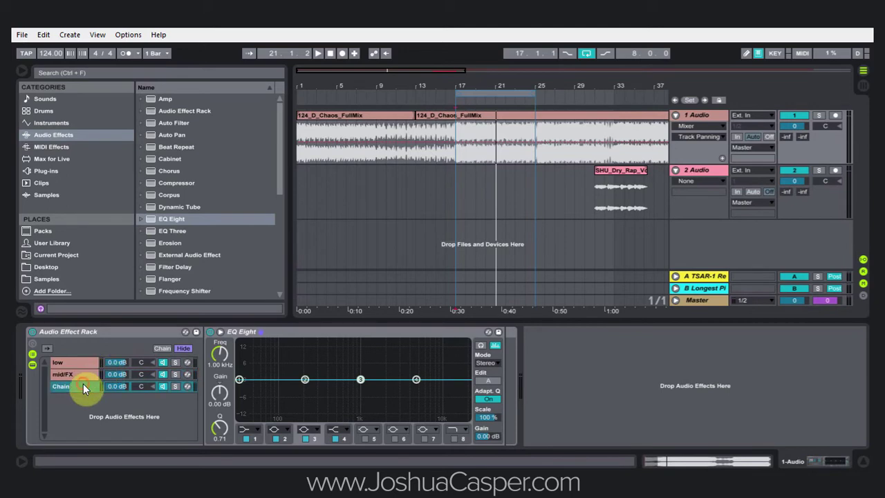
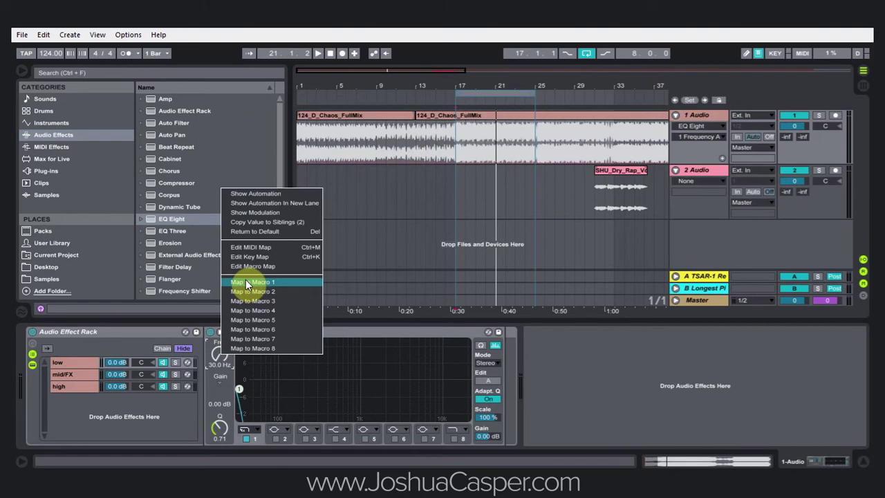
Map the low chain's EQ Eight band 1 frequency to Macro 1 and set that macro to 403 Hz.
click(263, 281)
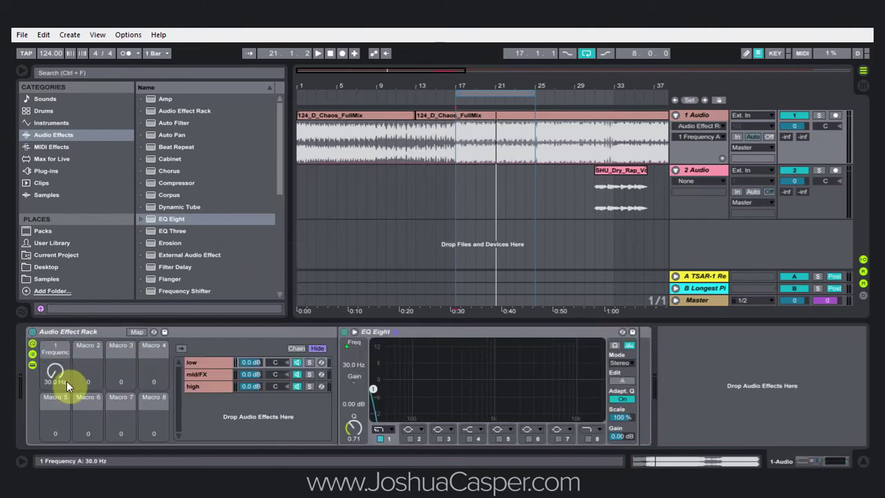
drag(67, 382, 67, 356)
Turn off bands 3 and 4 in the mid/FX chain's EQ Eight.
click(197, 374)
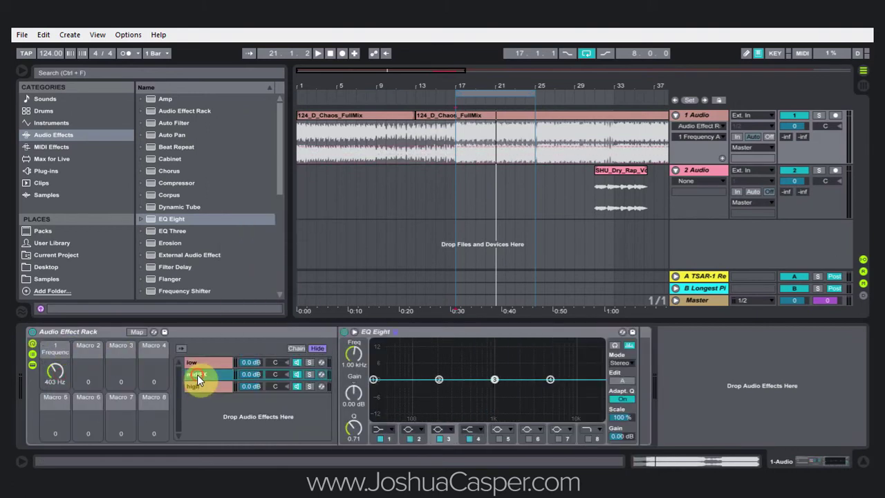
click(440, 439)
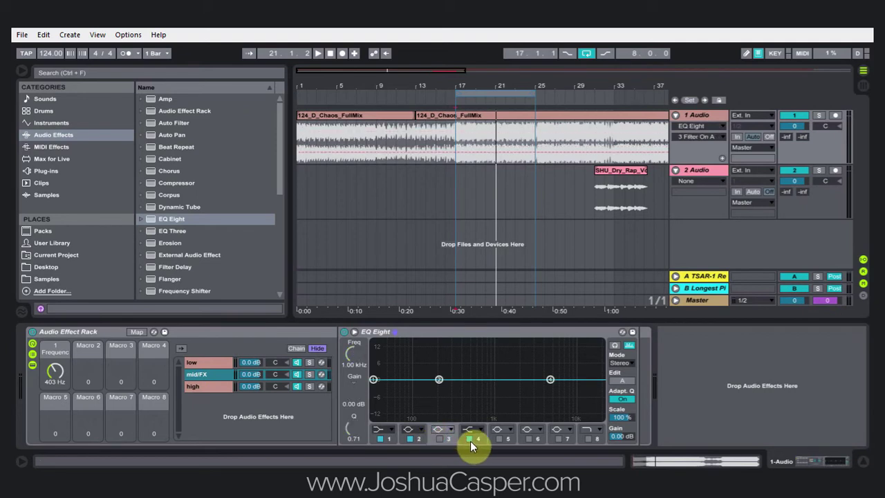
click(470, 439)
Set the mid/FX chain's EQ Eight band 1 to a steep low cut and band 2 to a steep high cut.
click(385, 428)
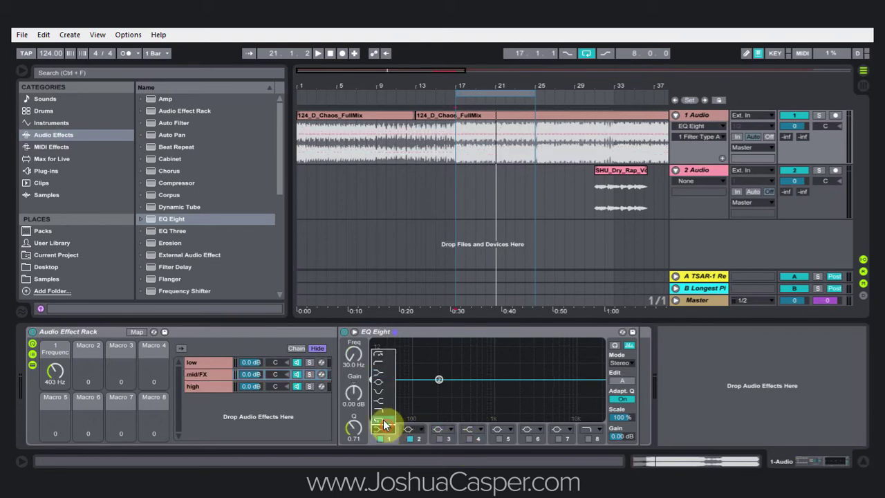
click(380, 357)
click(411, 429)
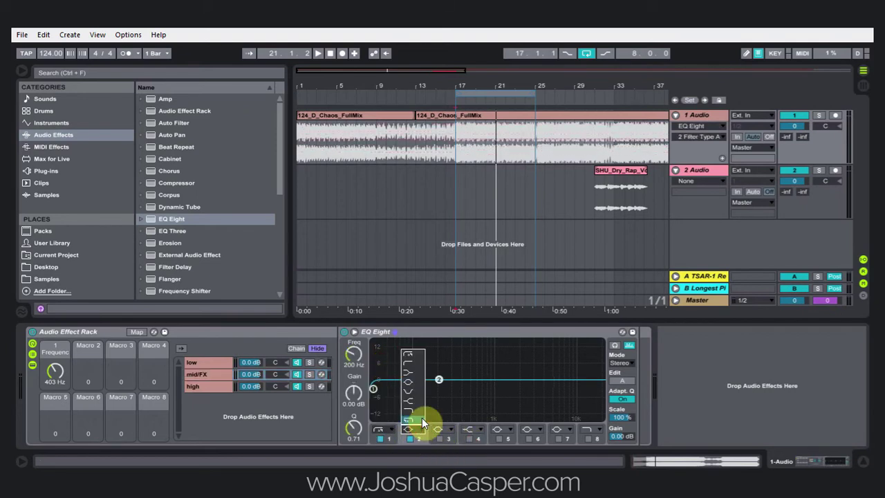
click(421, 418)
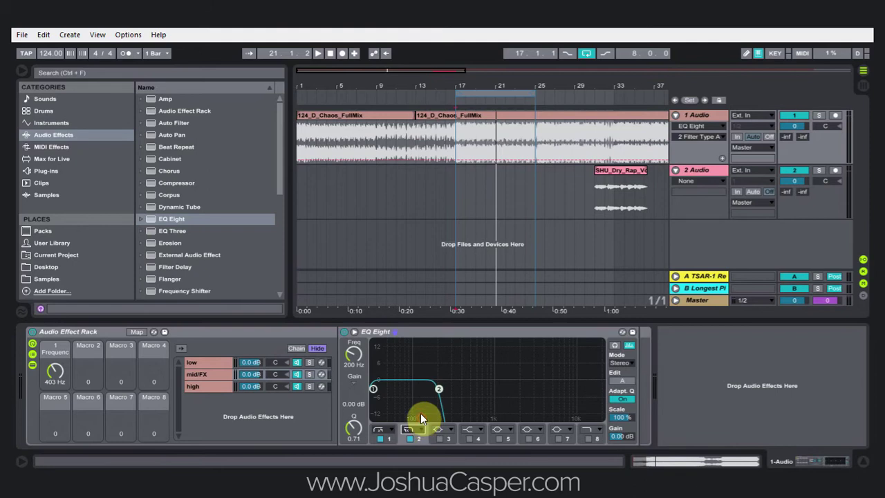
Map the mid/FX chain's EQ Eight band 1 frequency to Macro 1.
click(390, 443)
right_click(353, 353)
click(385, 273)
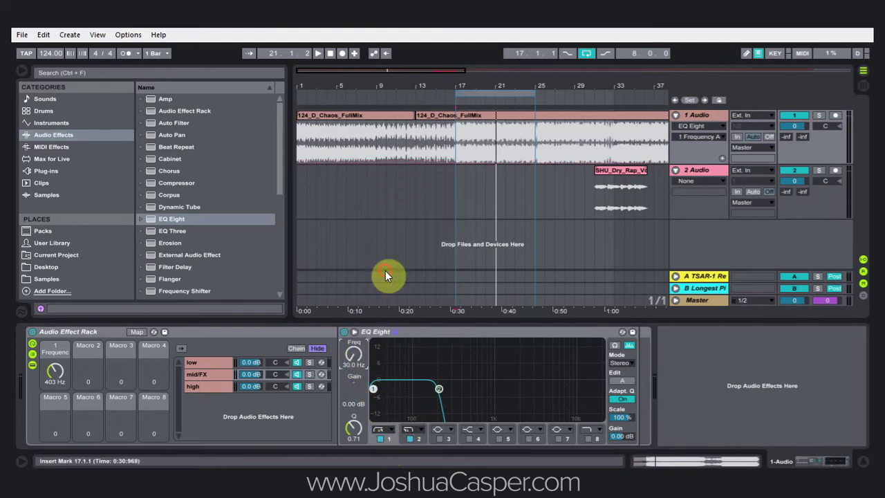
right_click(353, 353)
click(372, 276)
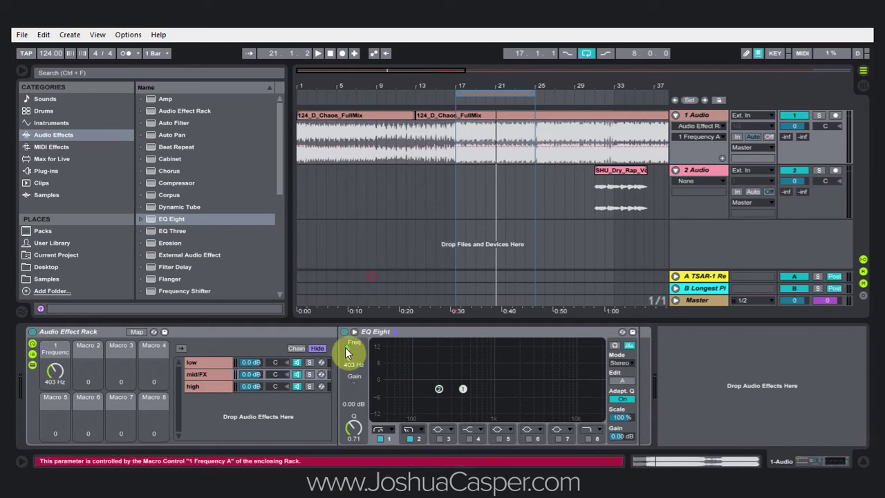
Map the mid/FX chain's EQ Eight band 2 frequency to Macro 2 and set that macro to 2.90 kHz.
click(414, 440)
right_click(353, 354)
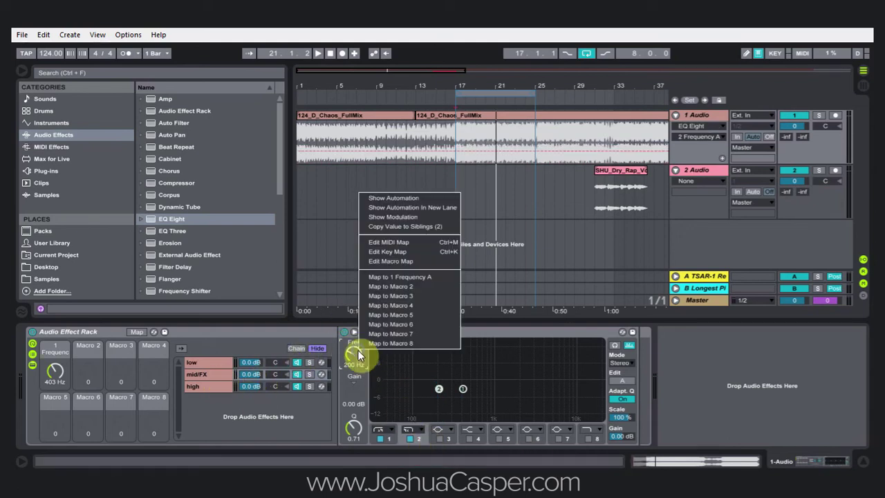
click(382, 286)
drag(87, 372, 88, 349)
Lower Macro 1 to 167 Hz and further to 122 Hz while comparing the low and mid/FX chains' crossover.
click(217, 361)
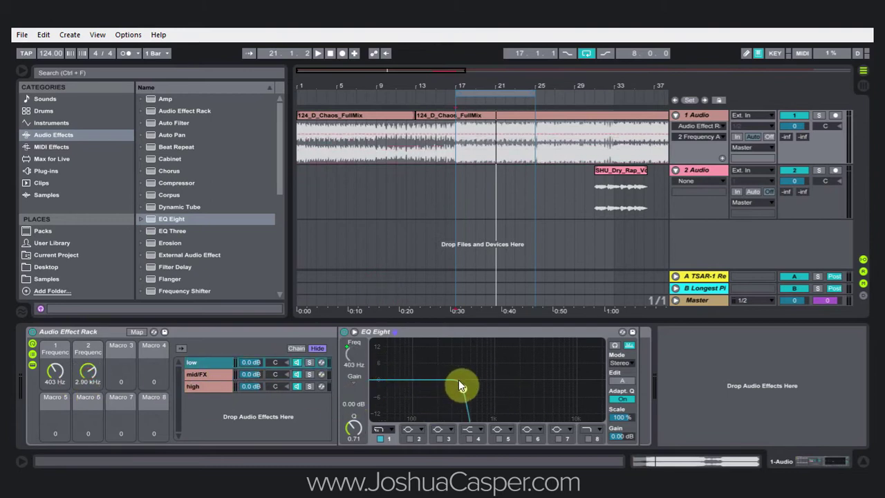
click(347, 351)
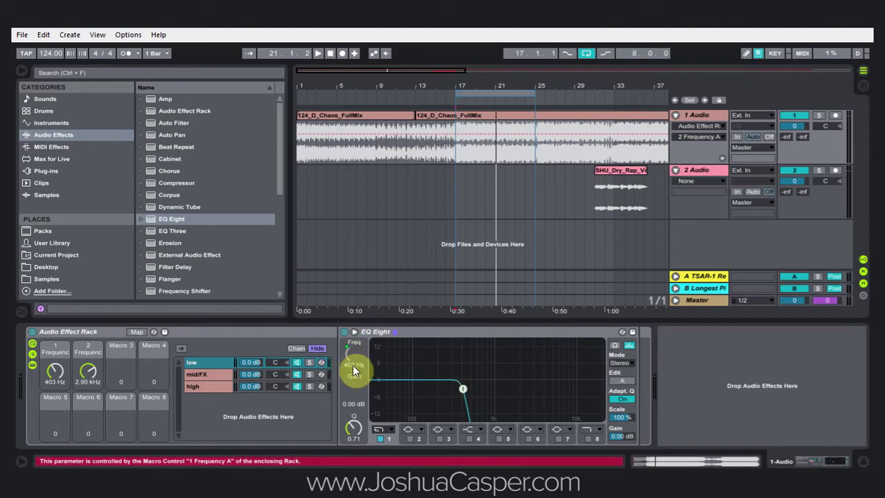
drag(55, 370, 55, 390)
click(356, 363)
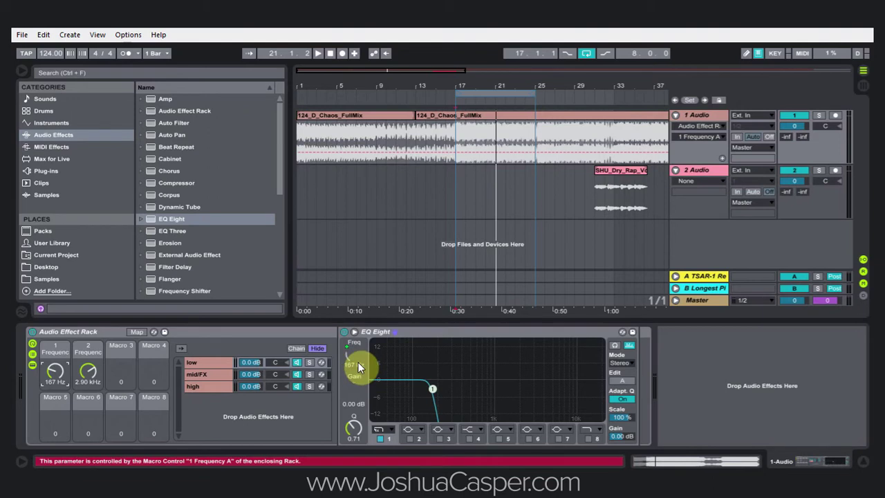
click(217, 376)
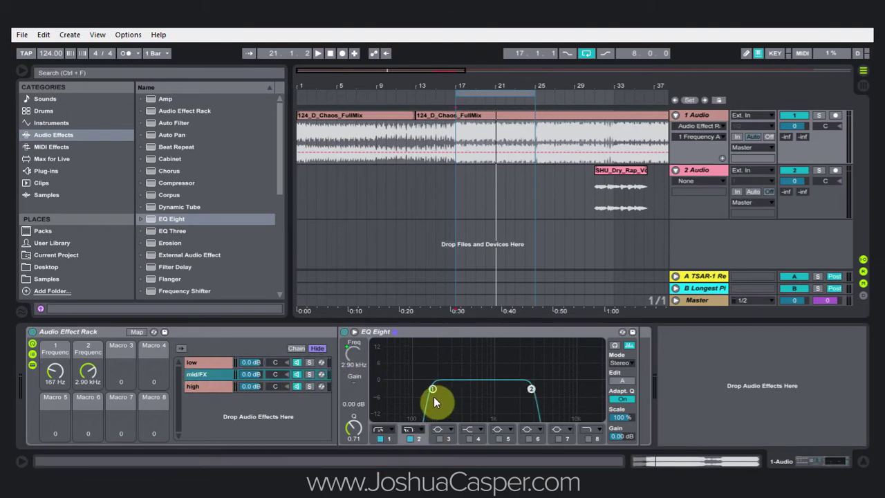
click(393, 437)
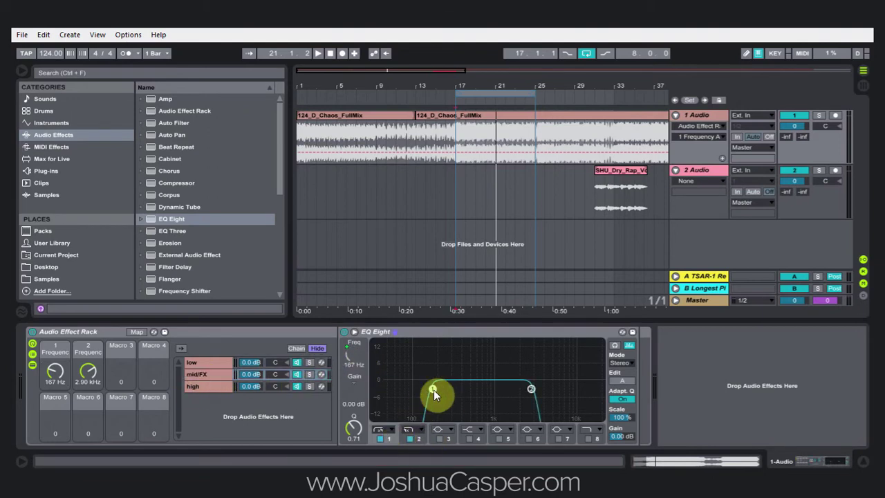
drag(420, 390, 421, 389)
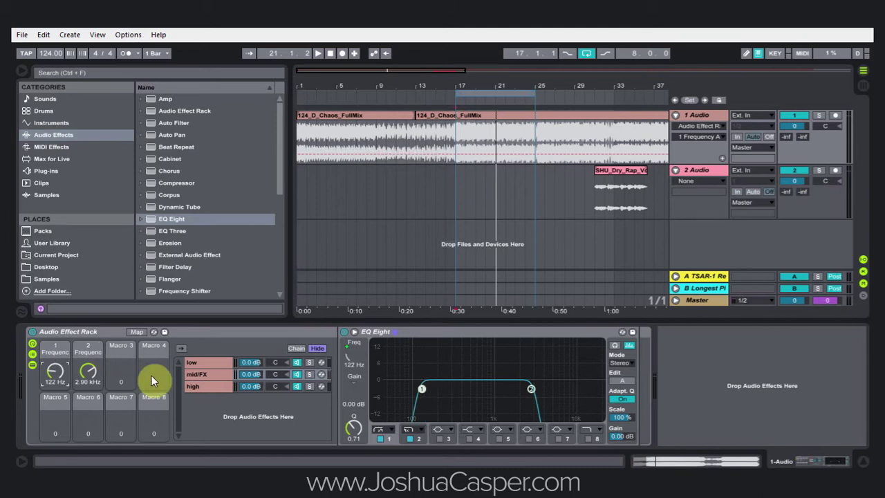
In the high chain's EQ Eight, keep only band 1 as a steep low cut and map its frequency to Macro 2.
click(199, 387)
click(412, 438)
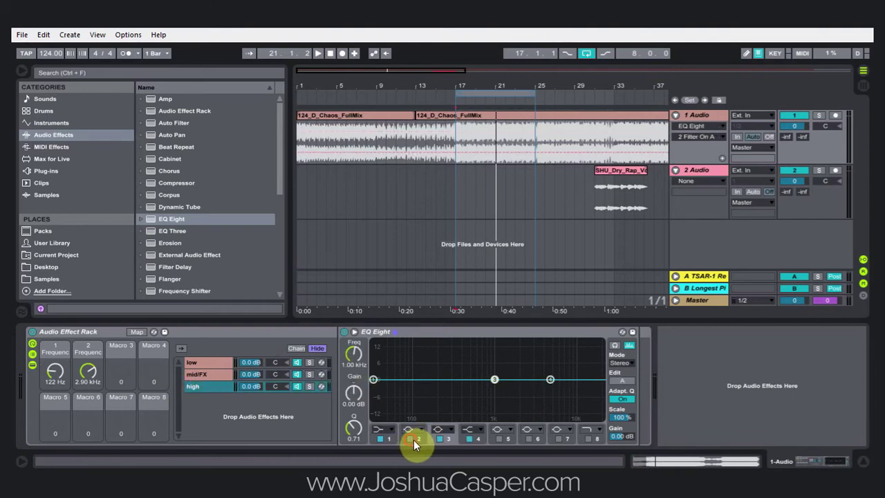
click(439, 439)
click(389, 429)
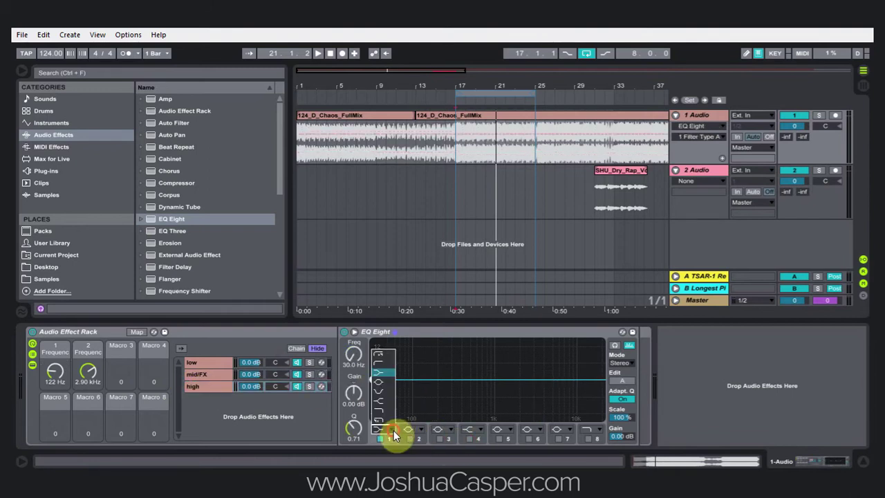
click(386, 358)
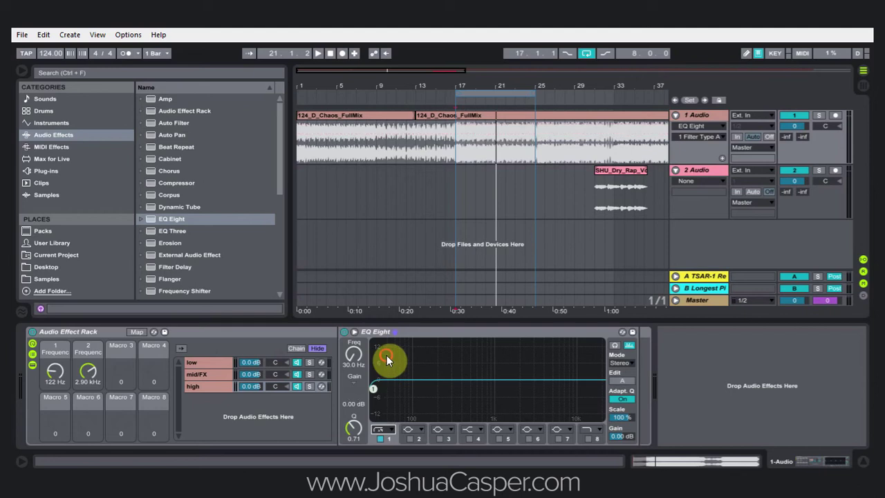
right_click(350, 354)
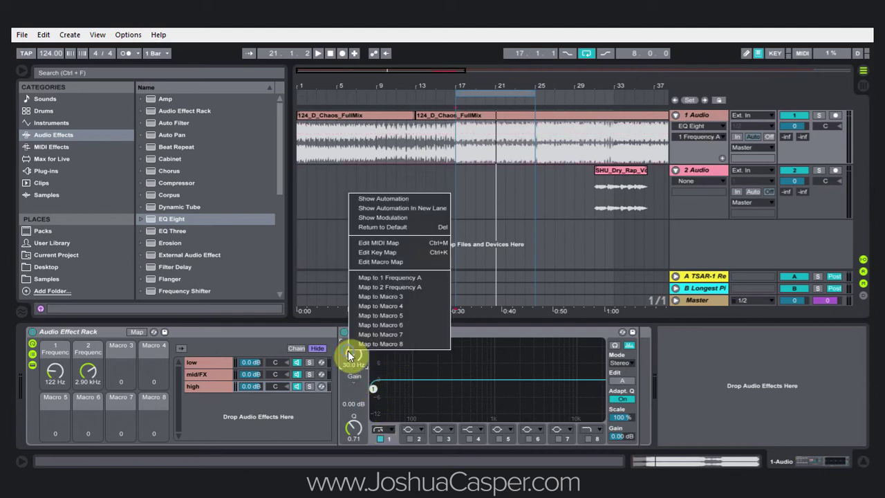
click(373, 287)
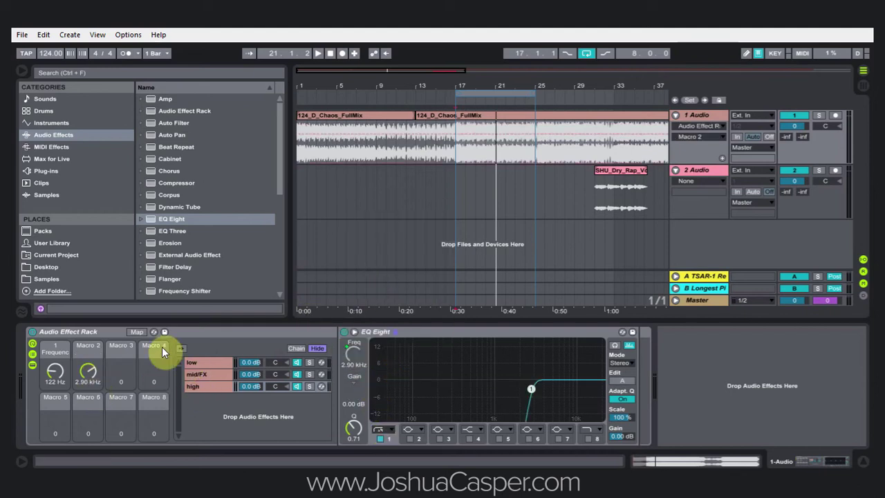
Review the low and mid/FX curves, set Macro 2 to 22.0 kHz and check the high chain's curve.
click(198, 375)
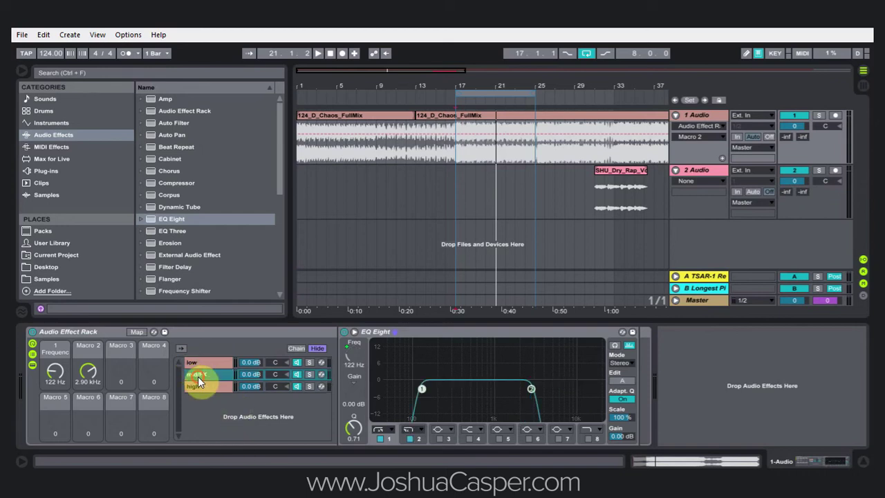
click(201, 362)
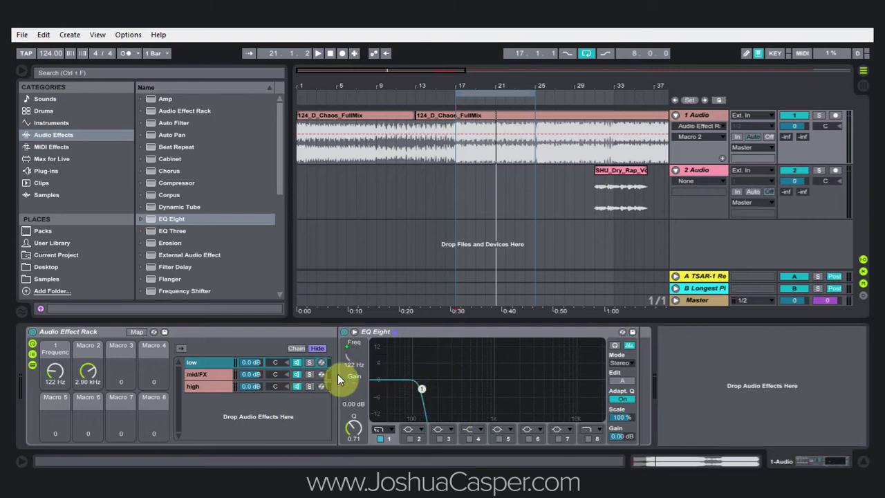
click(198, 374)
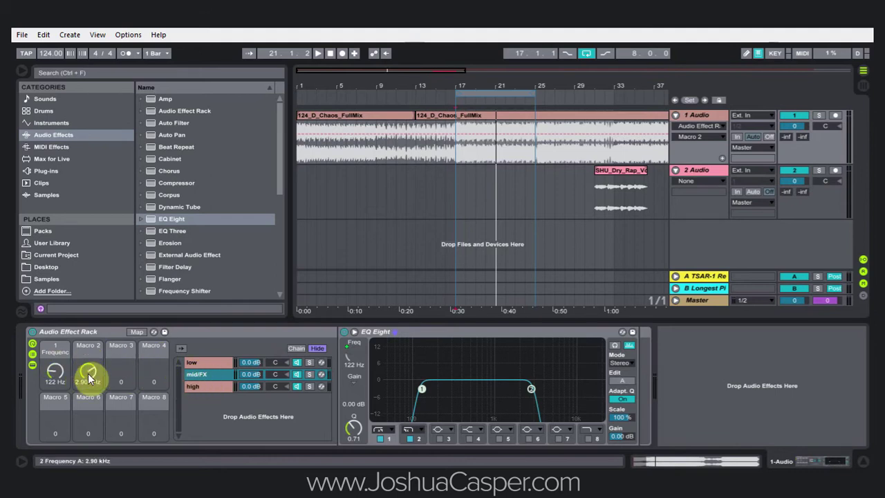
drag(88, 375, 89, 346)
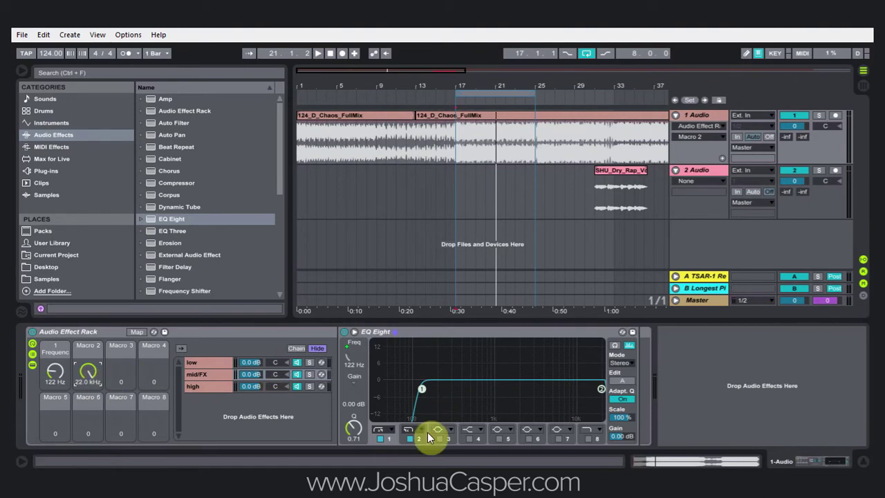
click(197, 385)
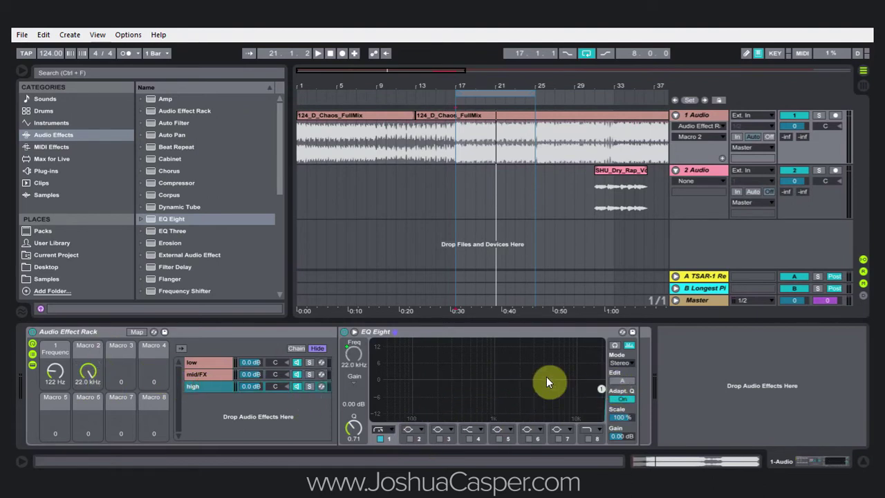
Set Macro 1 to 30.0 Hz and check the EQ curves of the low, mid/FX and high chains.
click(207, 374)
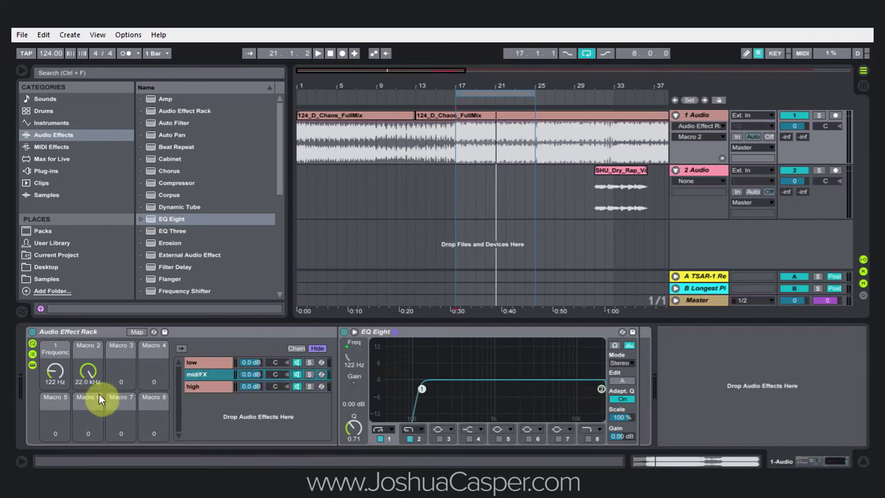
drag(55, 371, 55, 422)
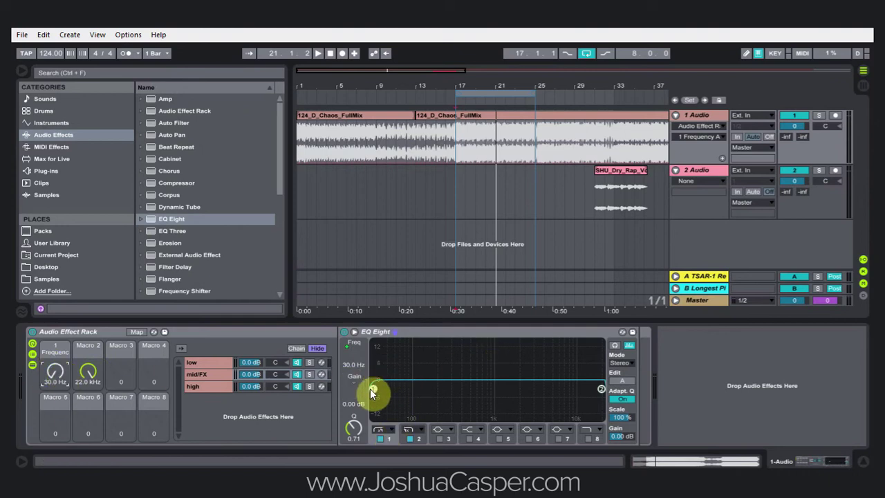
click(207, 362)
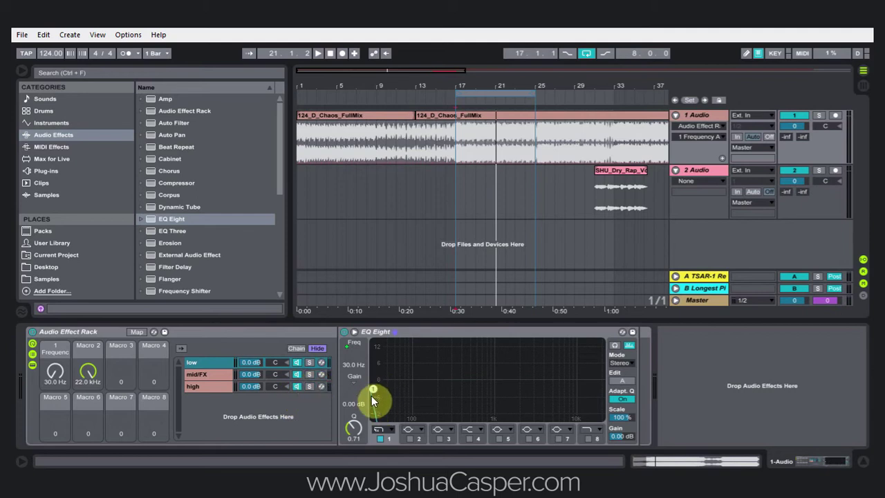
click(215, 370)
click(207, 365)
click(213, 383)
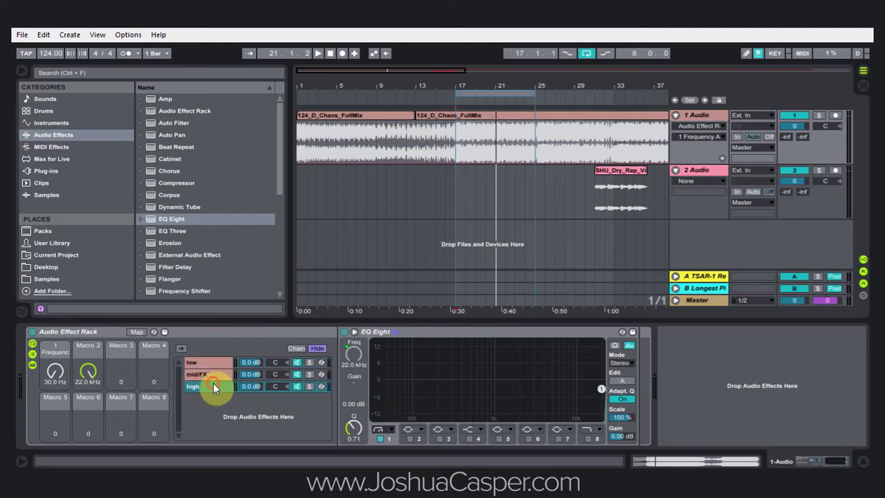
Nest an Audio Effect Rack containing EQ Eight after the mid/FX chain's equalizer and show its chain list.
click(207, 376)
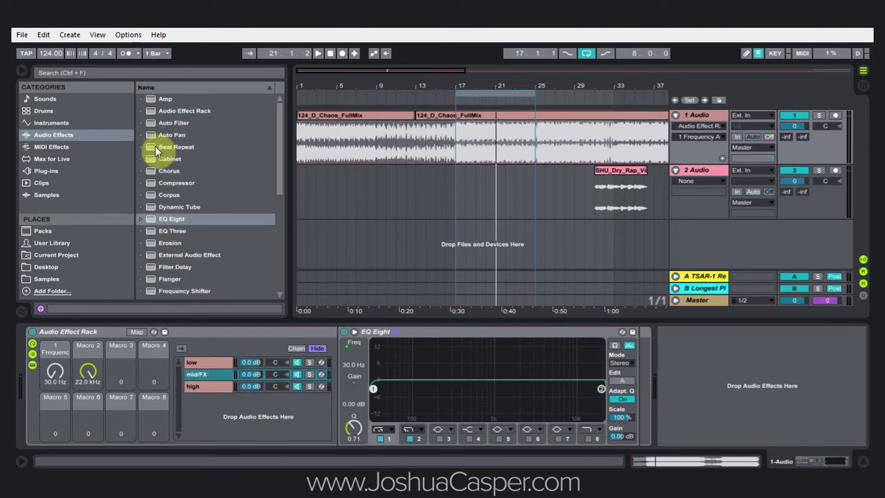
drag(149, 112, 637, 381)
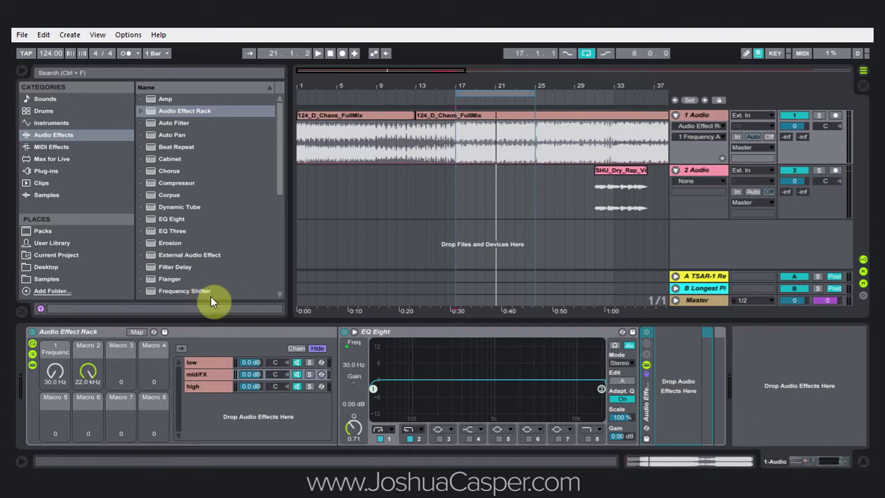
drag(162, 217, 664, 369)
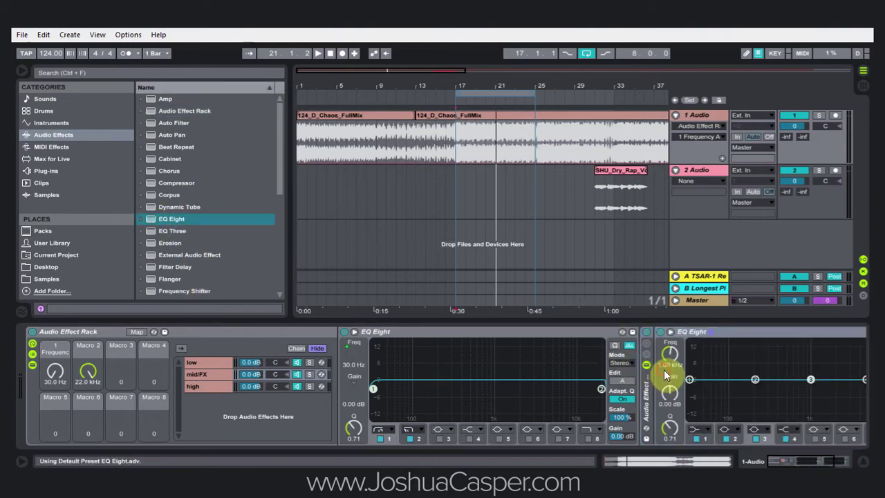
click(646, 353)
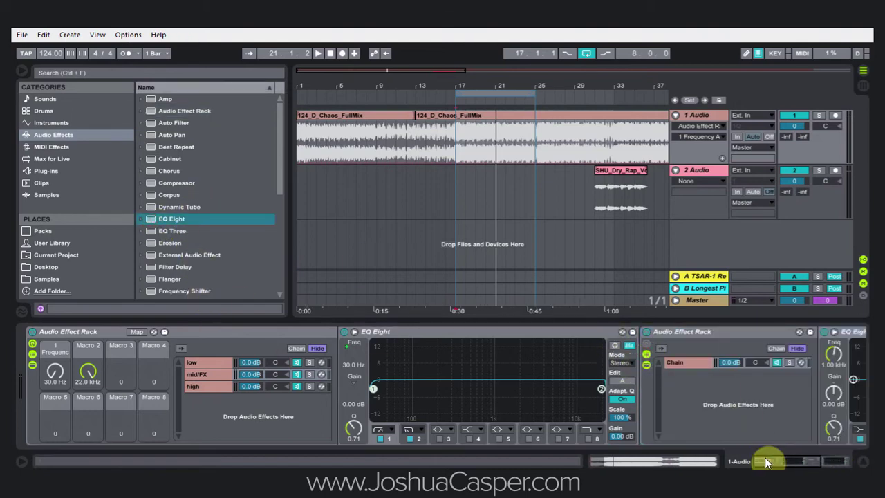
Duplicate the nested rack's chain and name the two chains wet/MID and wet/SIDE.
drag(766, 462, 795, 462)
click(360, 363)
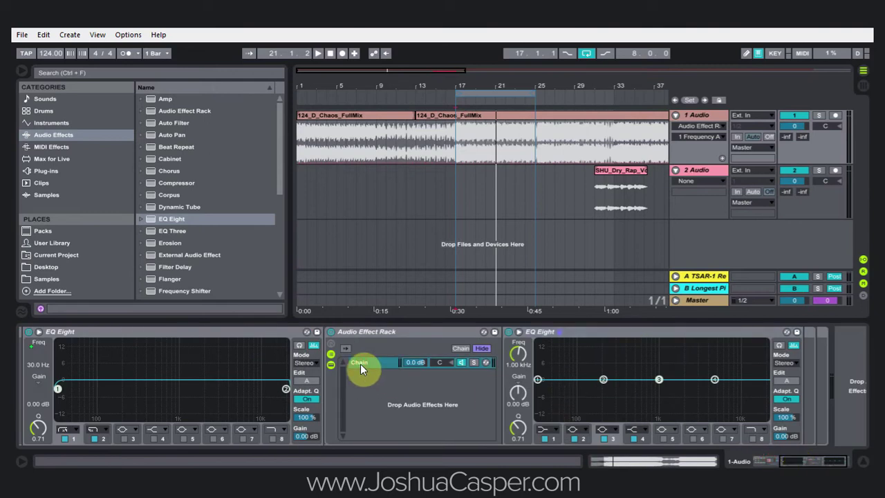
key(ctrl+d)
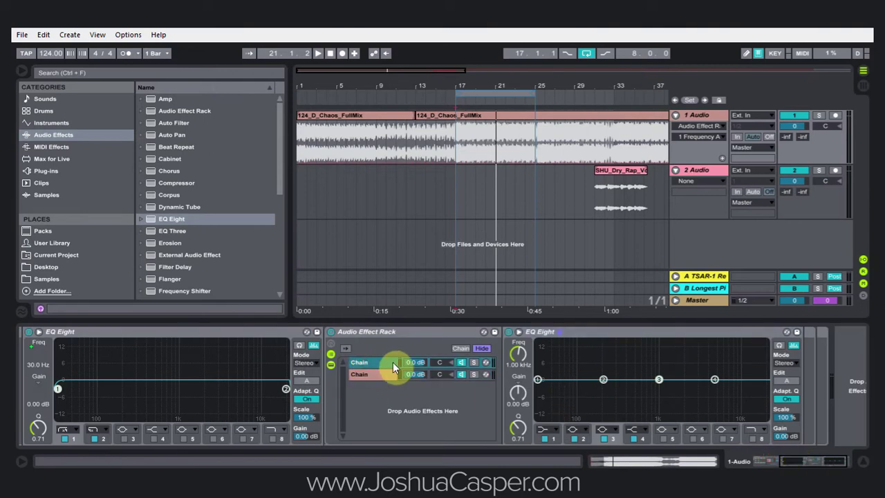
key(ctrl+r)
text(wet/MID)
click(385, 376)
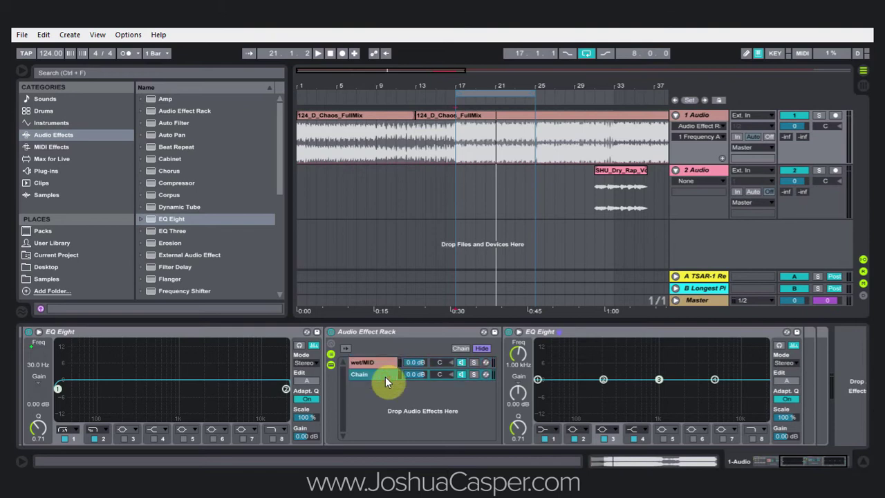
key(ctrl+r)
text(wet/SIDE)
Set the wet/MID chain's EQ Eight to M/S mode, edit its side channel and disable bands 4, 5 and 6.
click(374, 362)
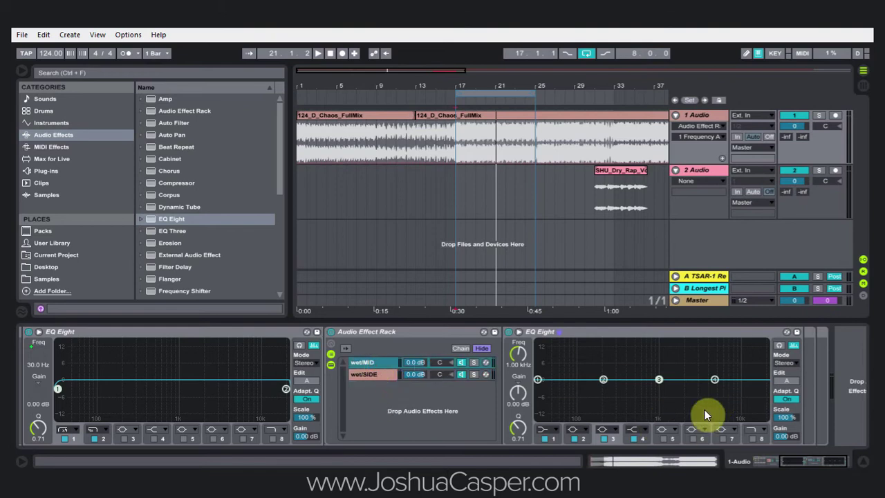
click(786, 363)
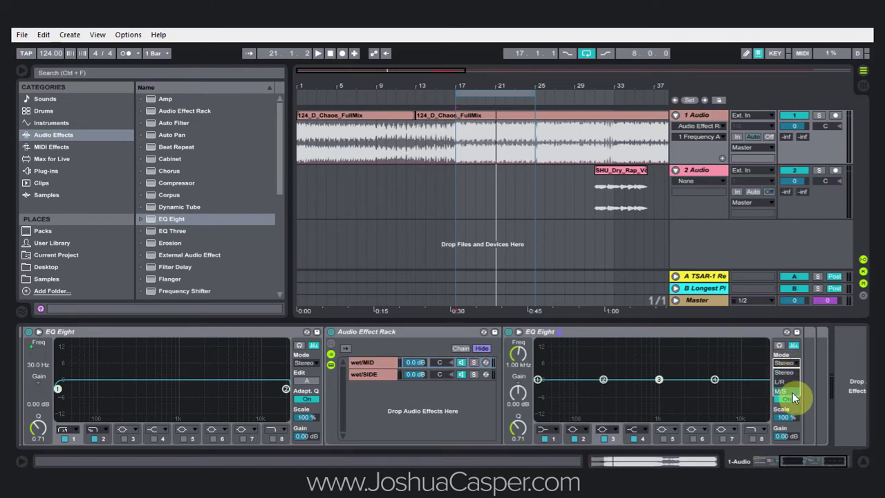
click(788, 392)
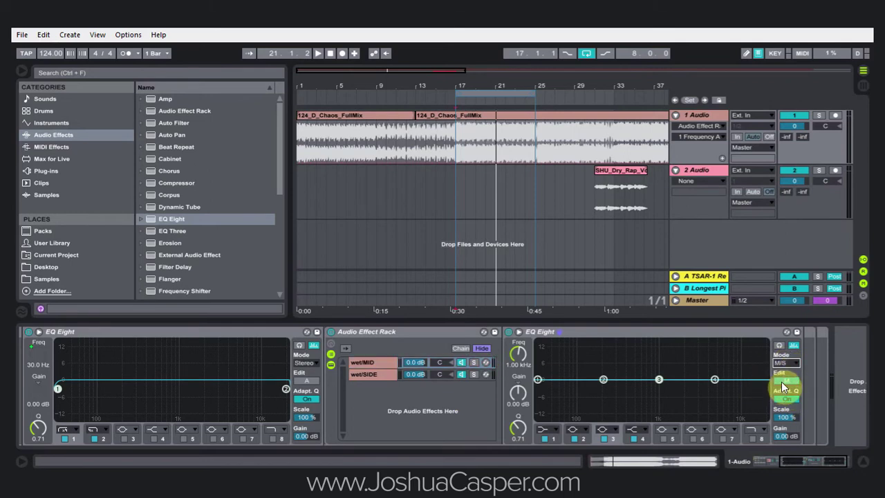
click(785, 381)
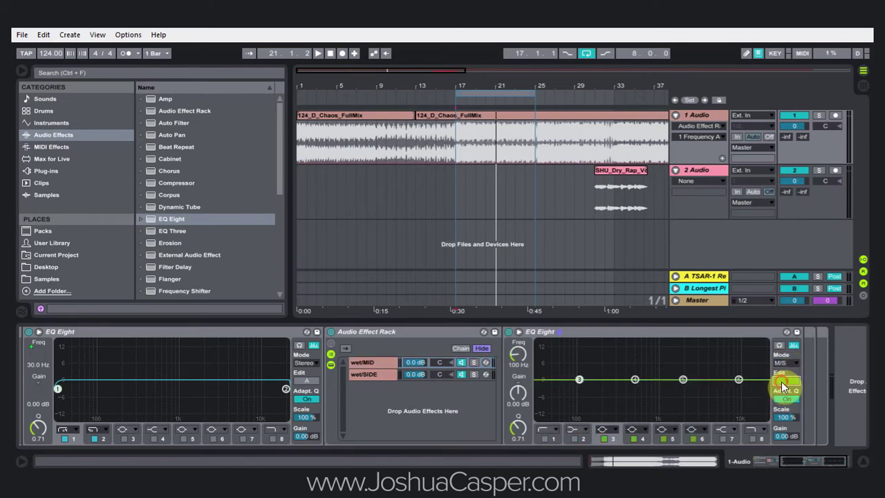
click(692, 438)
click(663, 438)
click(633, 439)
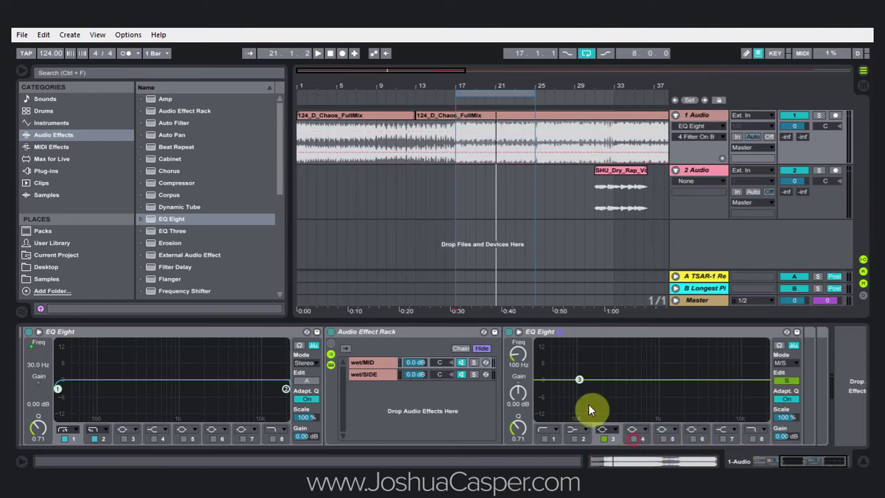
Make side band 3 the steepest low-cut filter with frequency 22.0 kHz and Q 0.10 to remove the sides from wet/MID.
click(607, 434)
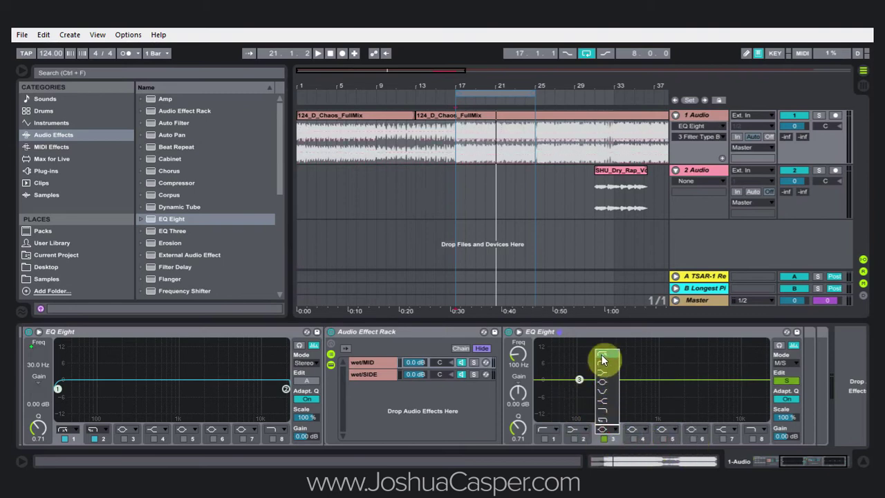
click(602, 366)
click(603, 438)
click(603, 428)
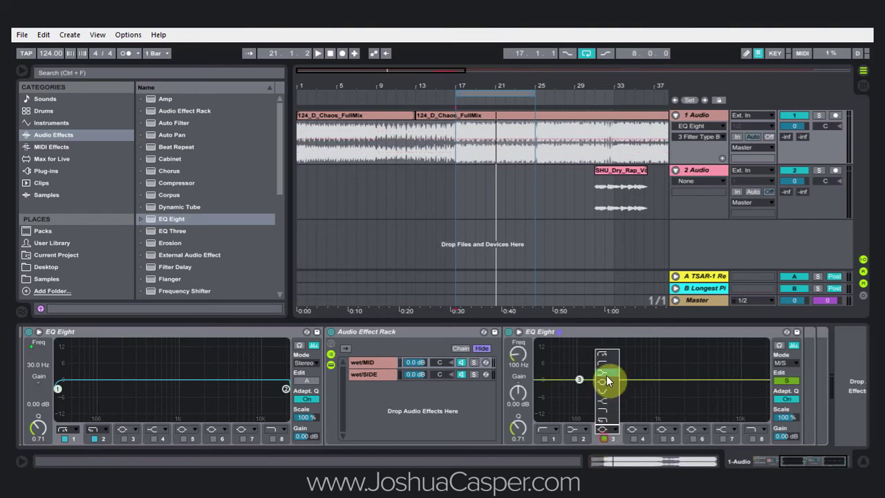
click(602, 353)
drag(579, 389, 780, 418)
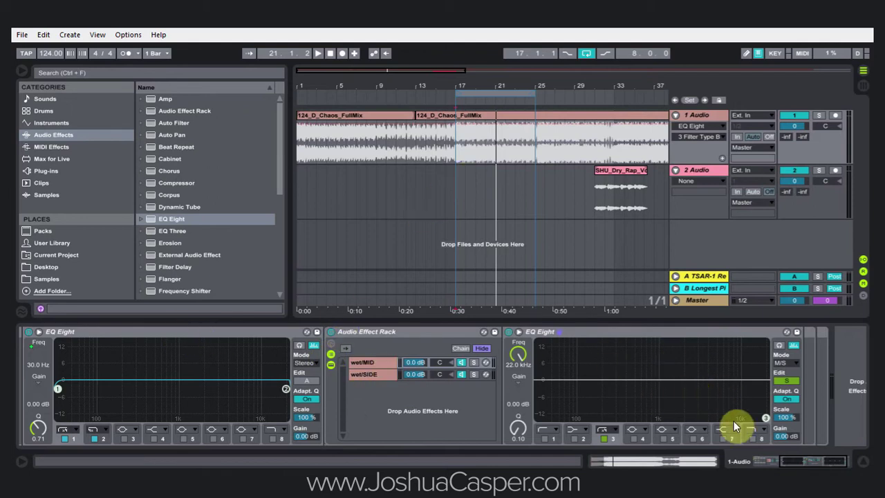
Switch the wet/MID equalizer to editing its mid channel and disable bands 1 to 4.
click(368, 363)
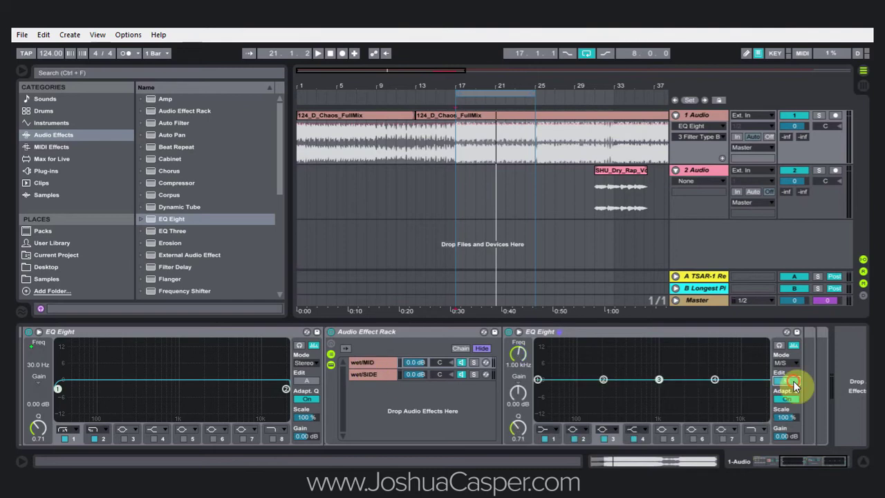
click(545, 439)
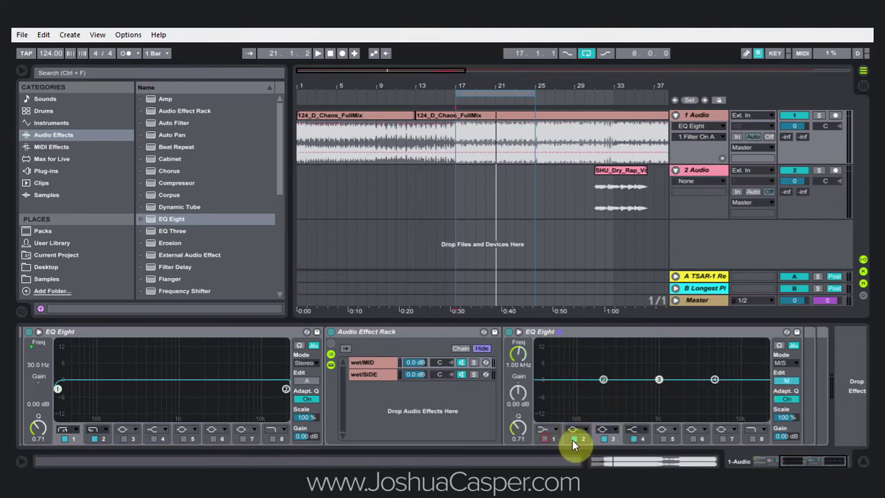
click(574, 438)
click(603, 438)
click(635, 438)
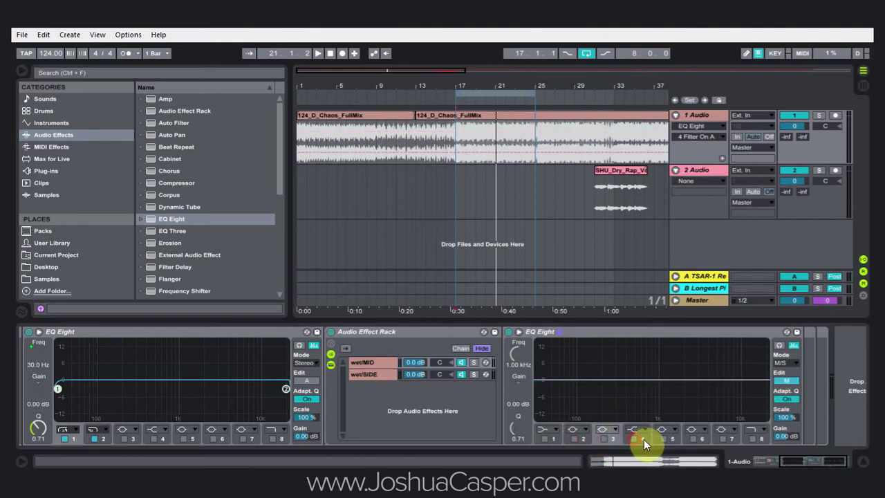
Play back the track with the wet/MID chain soloed to check the mid signal, and stop playback.
key(space)
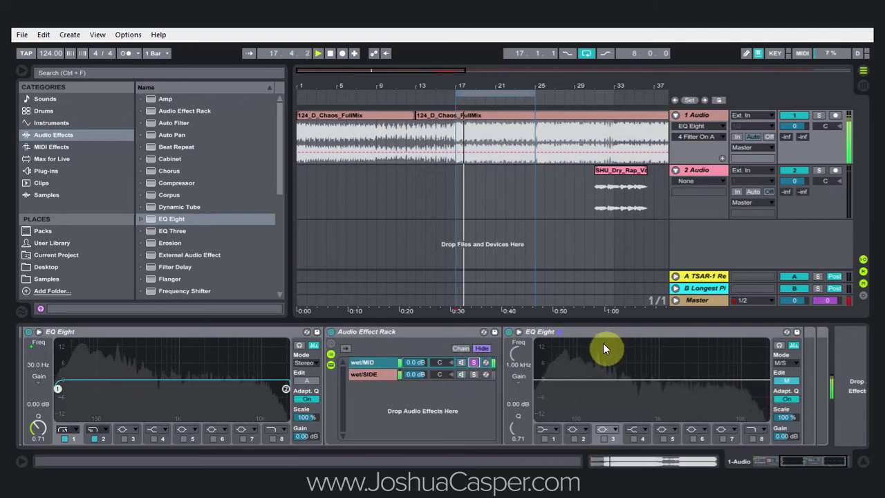
key(space)
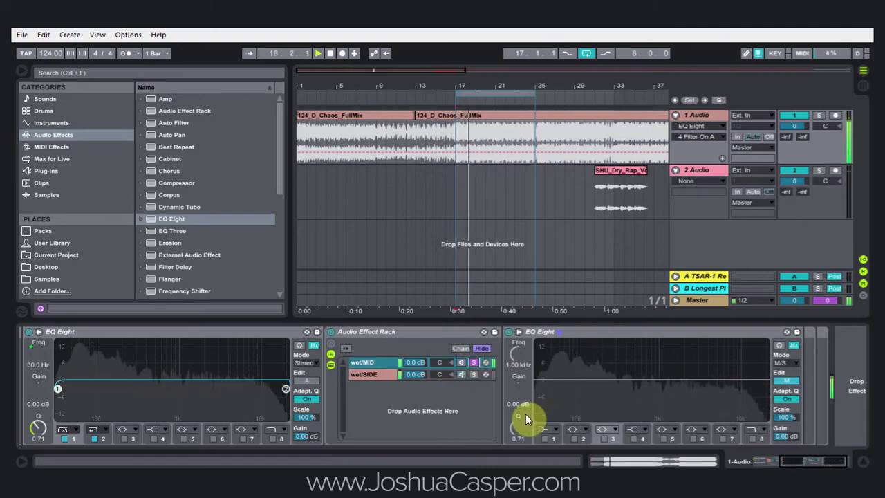
click(487, 350)
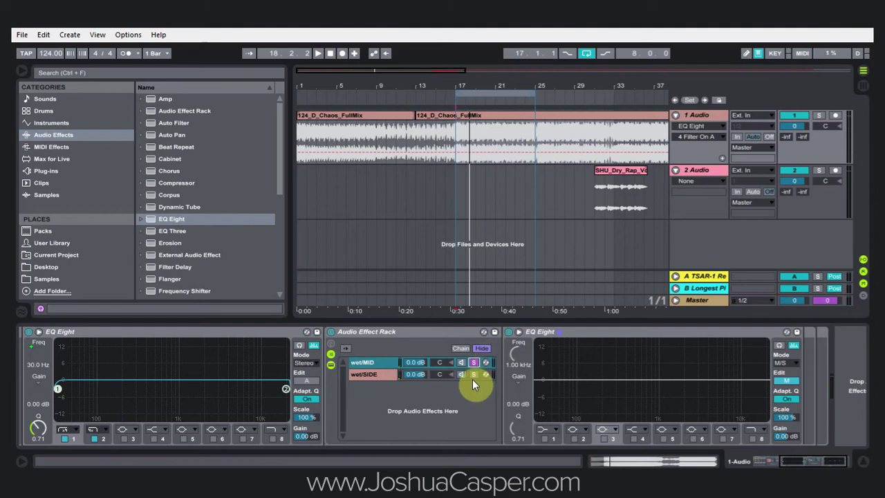
Set the wet/SIDE chain's EQ Eight to M/S mode and disable mid bands 2, 3 and 4.
click(377, 379)
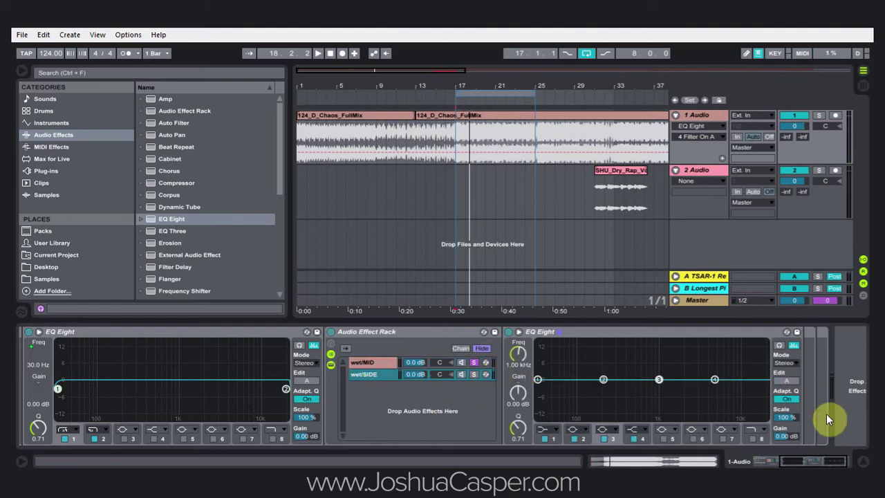
click(788, 362)
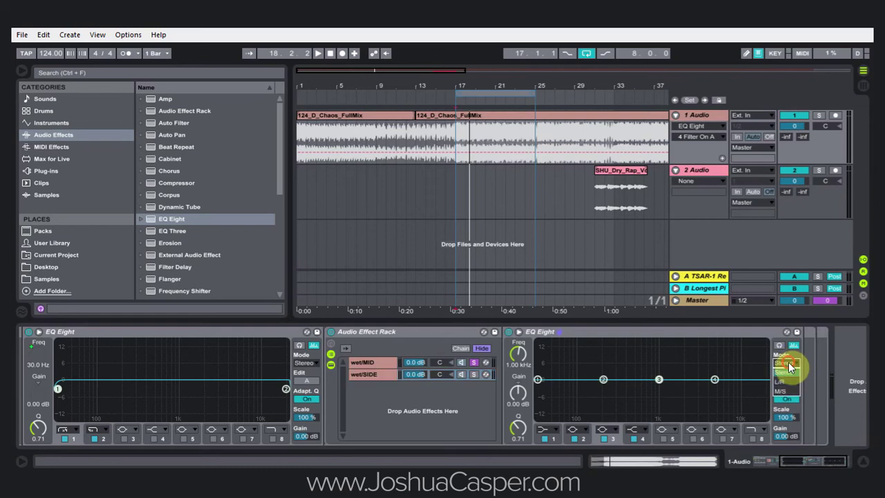
click(782, 397)
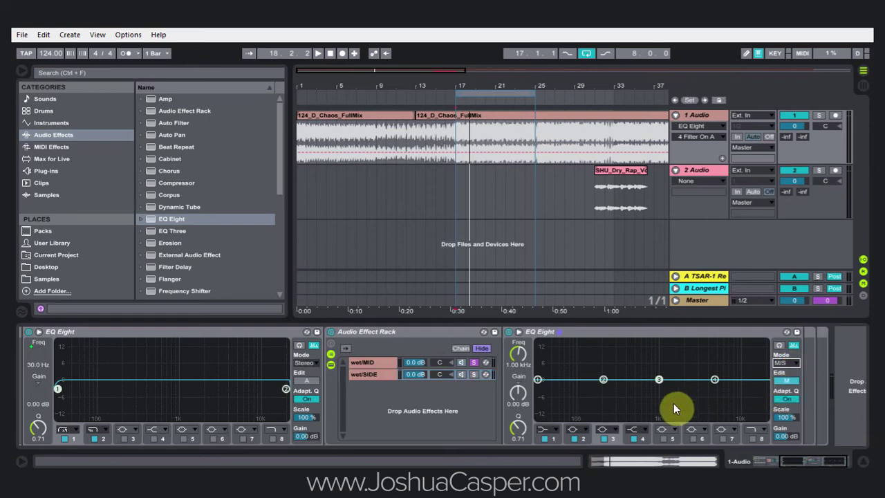
click(574, 439)
click(604, 438)
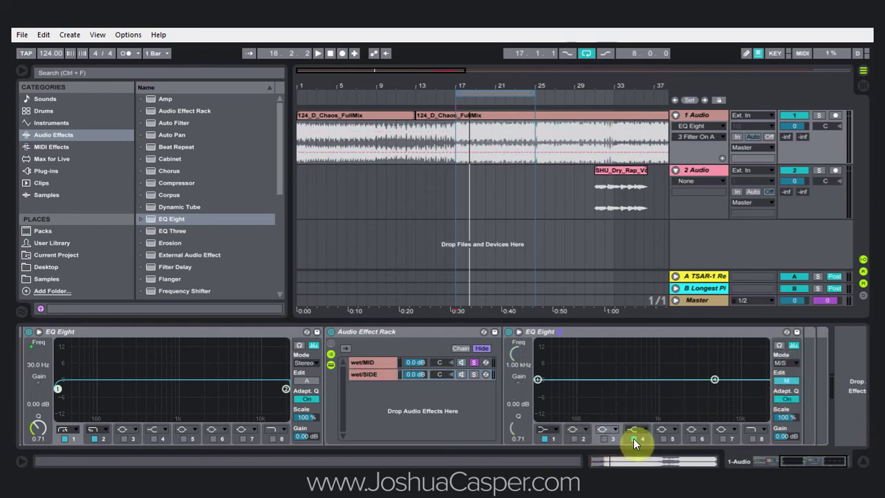
click(633, 438)
Make mid band 1 of the wet/SIDE equalizer the steepest low-cut filter with frequency 22.0 kHz and Q 0.10.
click(552, 429)
click(548, 351)
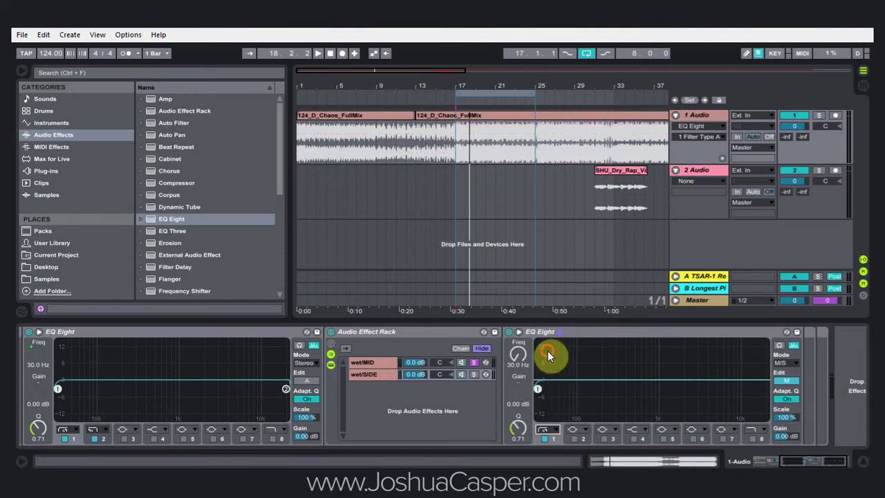
drag(537, 389, 766, 417)
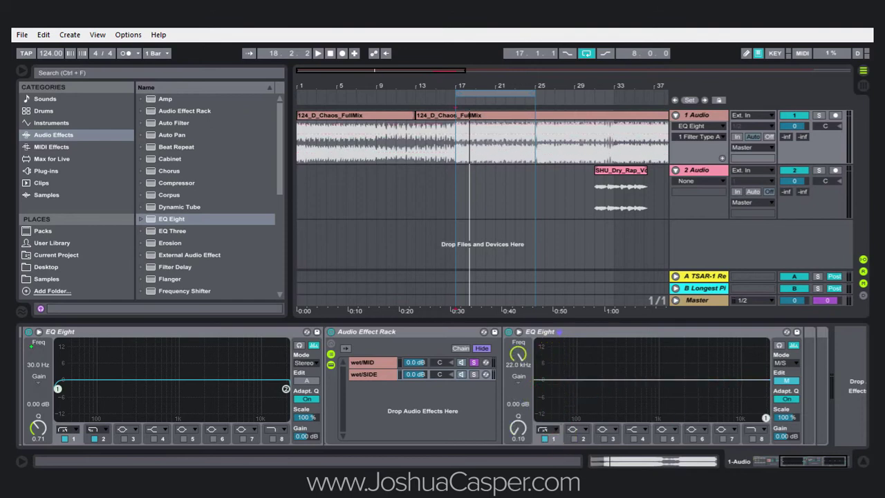
Switch the wet/SIDE equalizer to editing its side channel and disable bands 3 to 6.
click(785, 382)
click(692, 439)
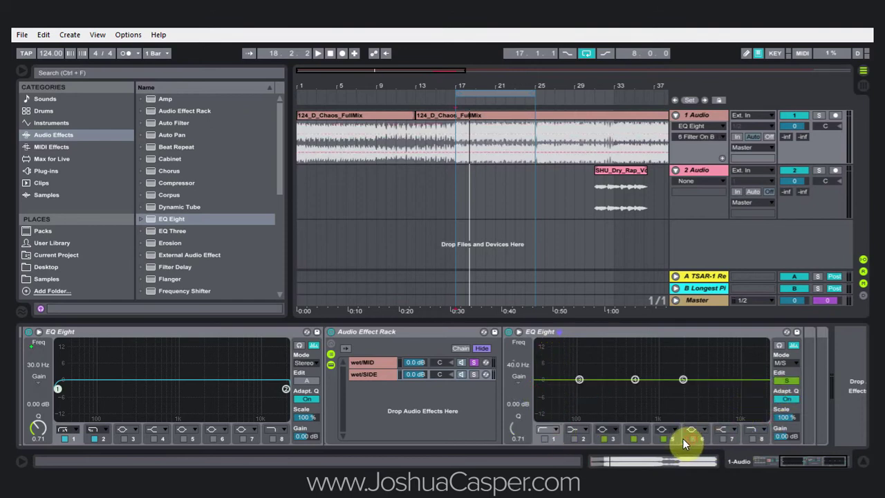
click(663, 438)
click(633, 438)
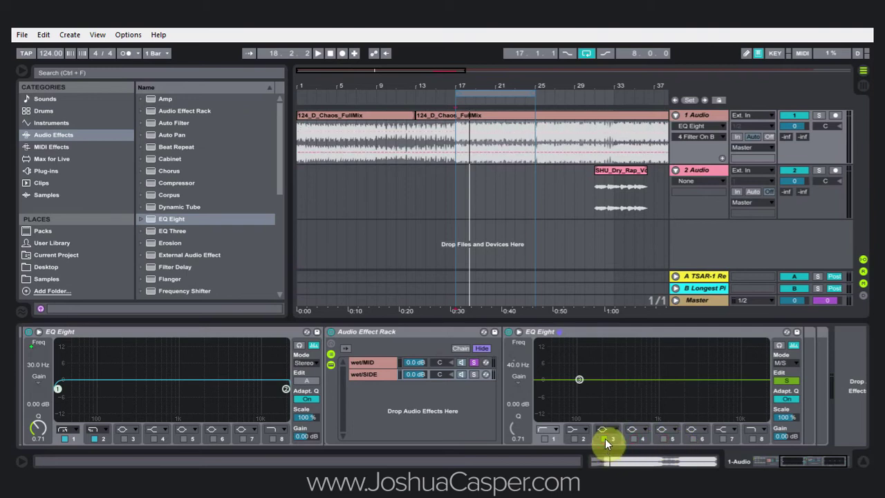
click(605, 439)
Solo the wet/SIDE chain, play back the track to check the side signal, and turn the solo off.
click(473, 374)
key(space)
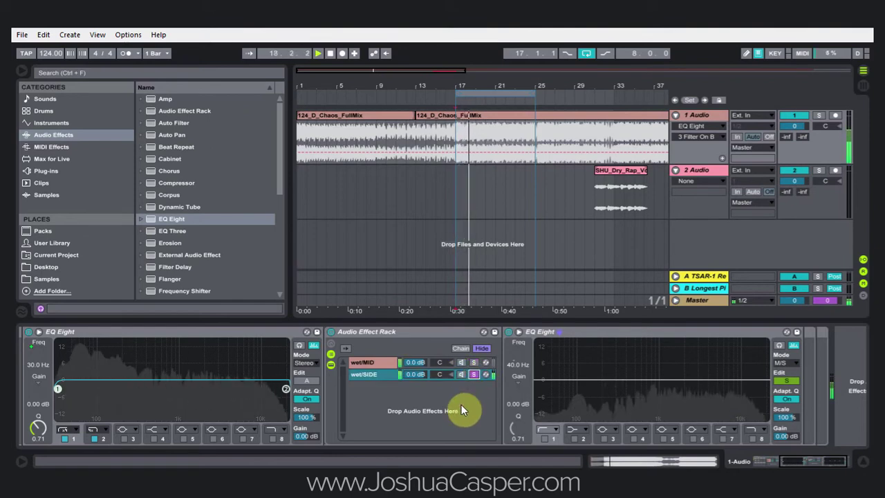
key(space)
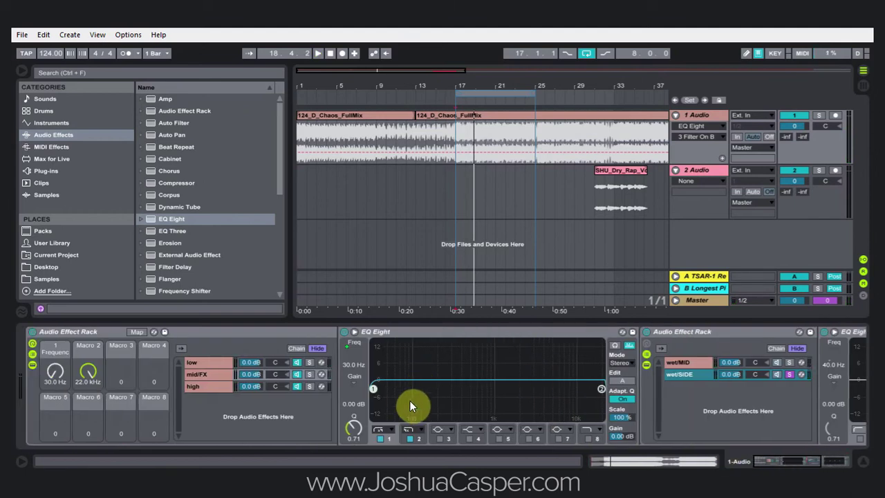
click(849, 459)
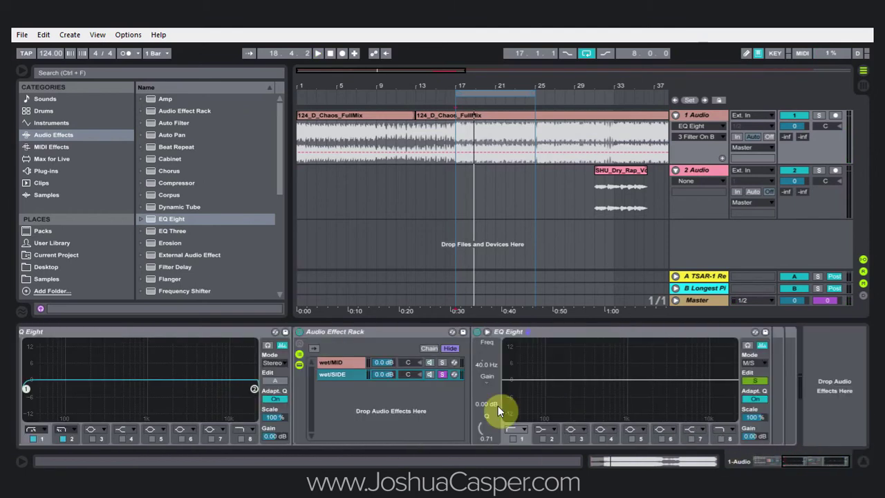
click(441, 374)
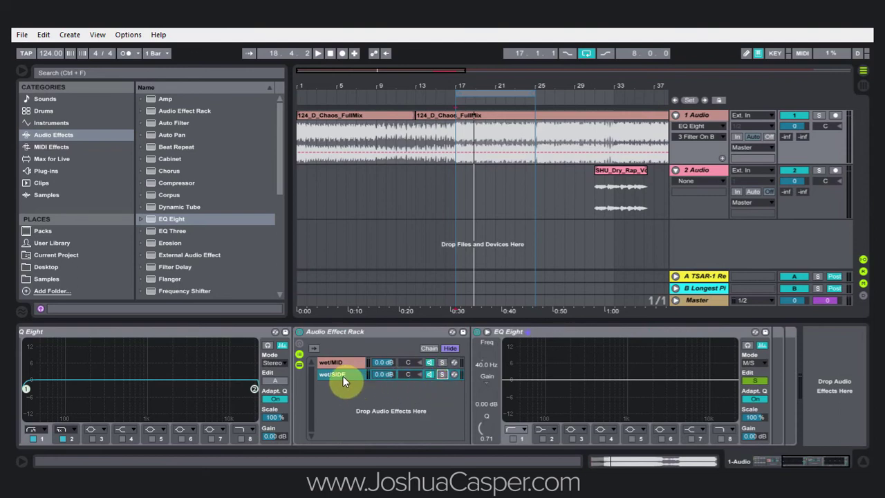
Duplicate the wet/SIDE chain and rename the copy dry/SIDE.
key(ctrl+d)
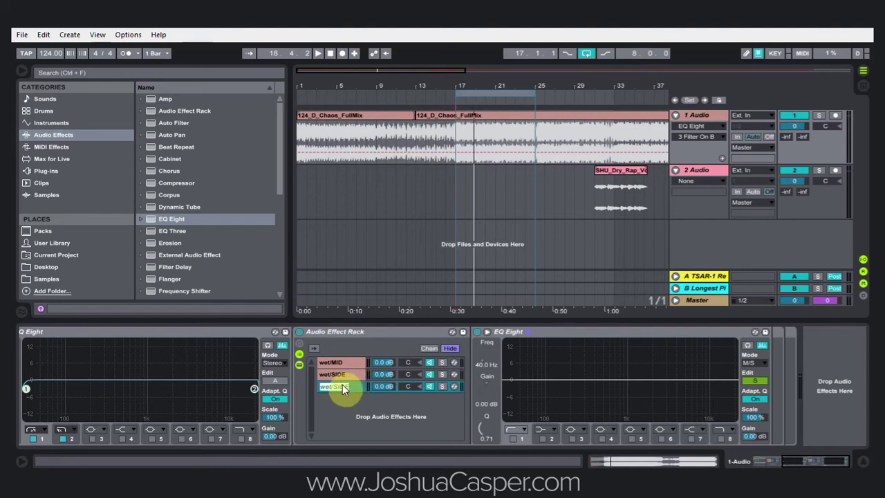
key(ctrl+r)
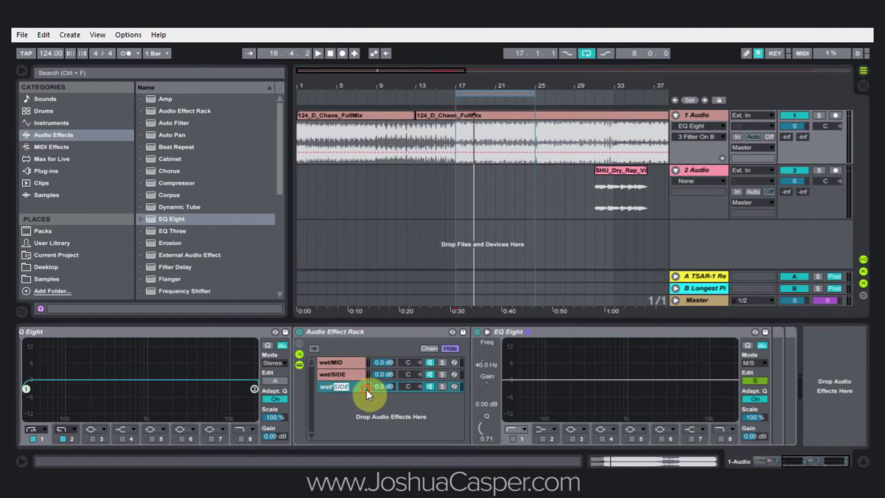
click(331, 389)
Duplicate the wet/MID chain and rename the copy dry/MID.
click(340, 363)
key(ctrl+d)
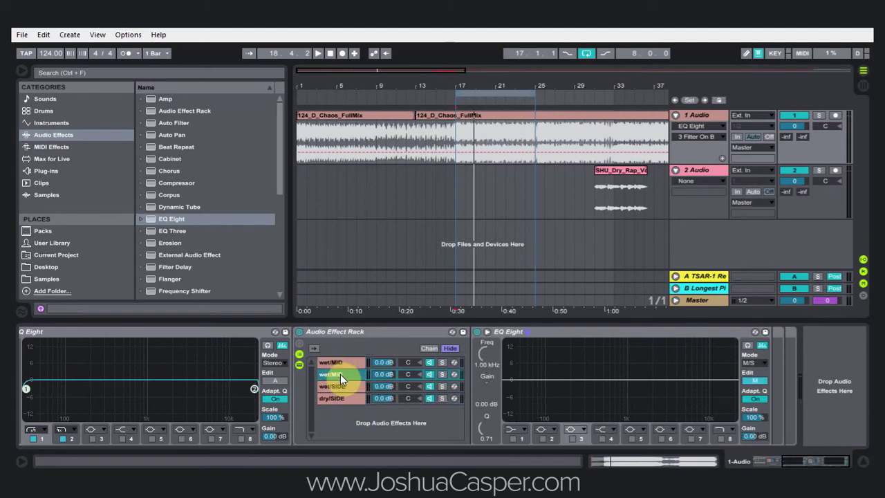
key(ctrl+r)
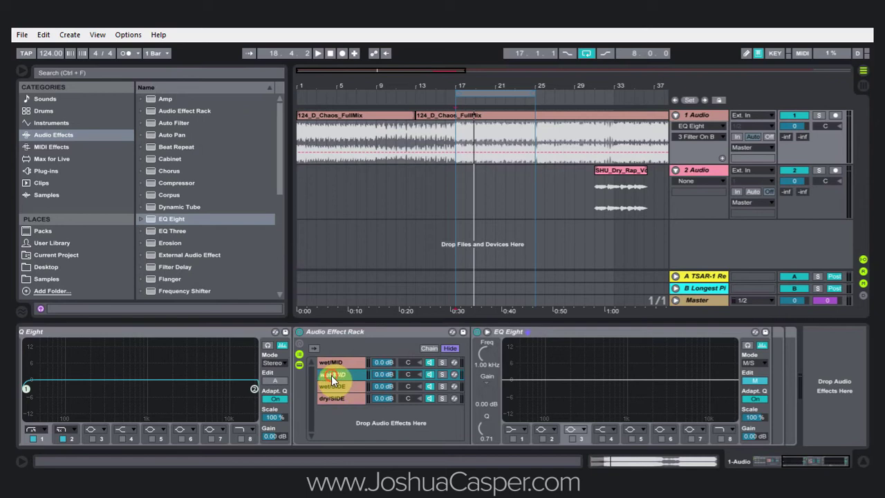
text(dry/MID)
key(Return)
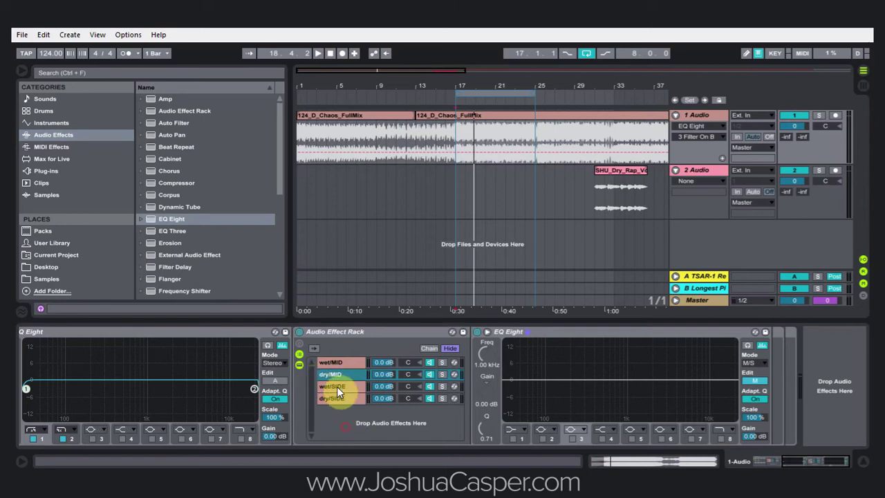
Color the dry/MID and dry/SIDE chains yellow.
right_click(337, 374)
click(366, 358)
right_click(345, 400)
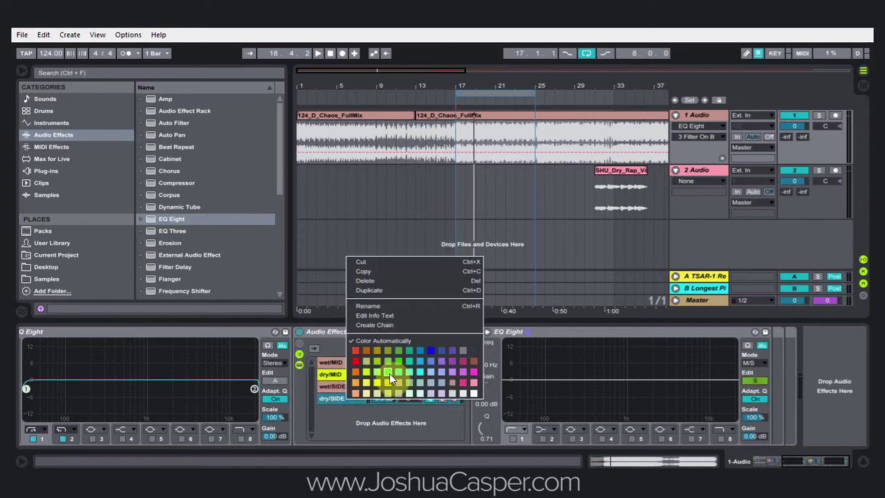
click(378, 384)
Color the wet/SIDE and wet/MID chains orange.
right_click(339, 386)
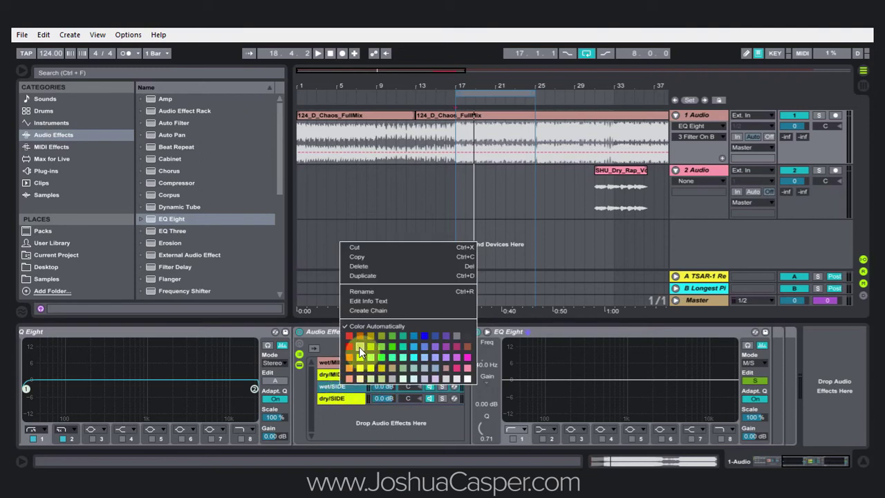
click(350, 367)
right_click(338, 363)
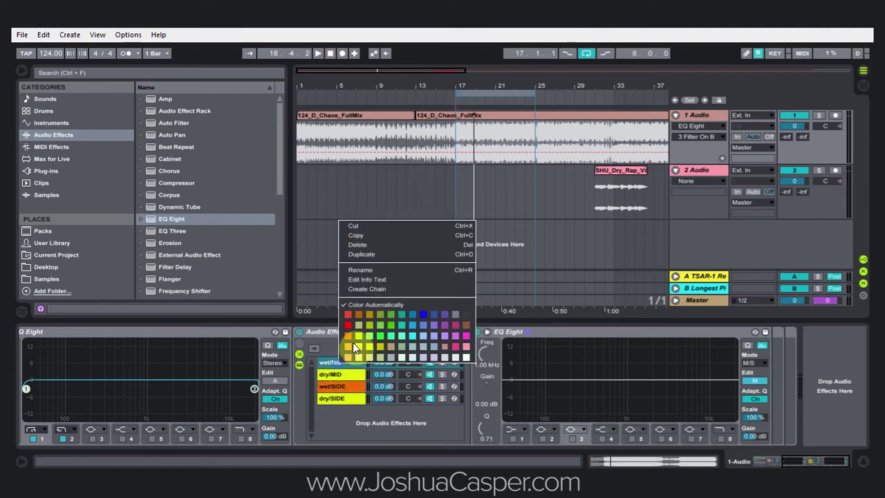
click(350, 343)
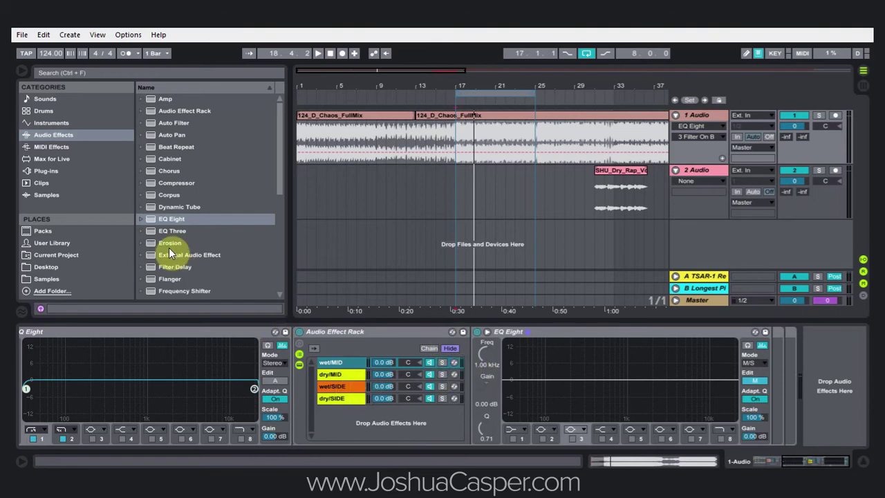
Add a Saturator after the EQ Eight in the wet/MID chain.
scroll(211, 261, down, 5)
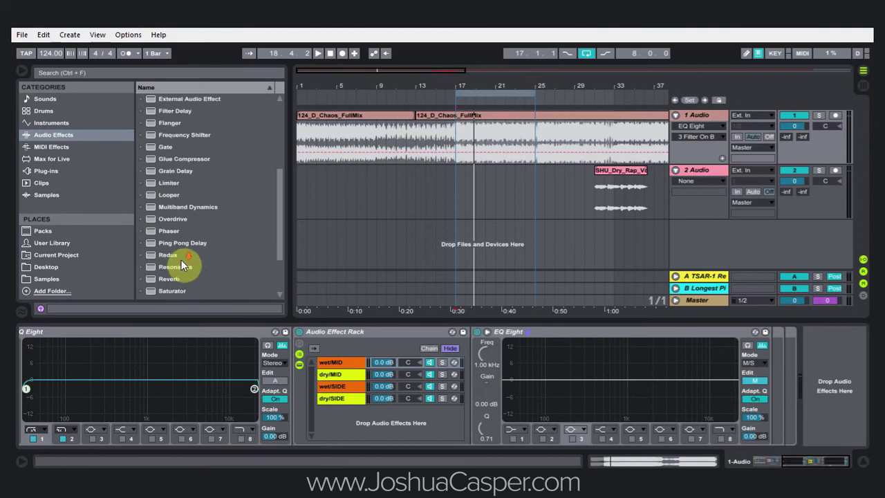
scroll(177, 263, down, 2)
double_click(147, 242)
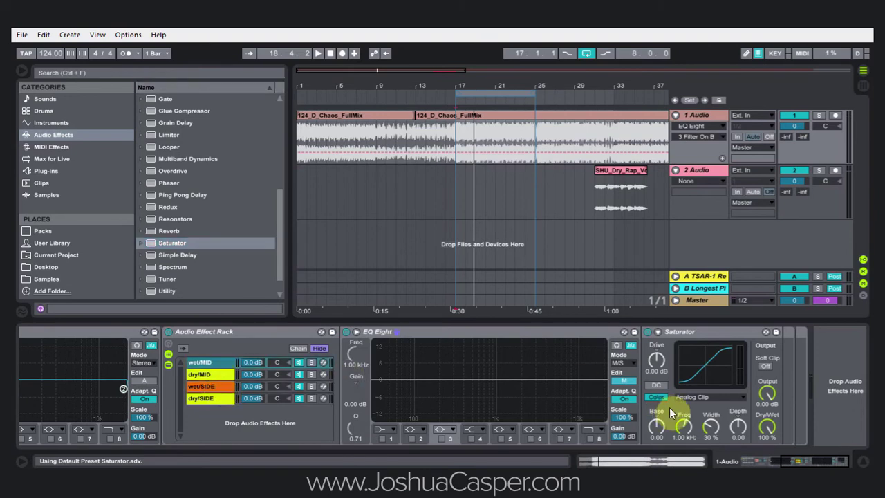
Map the wet/MID Saturator's Drive to Macro 1 of the nested rack and rename the macro Drive MID.
right_click(661, 359)
click(691, 290)
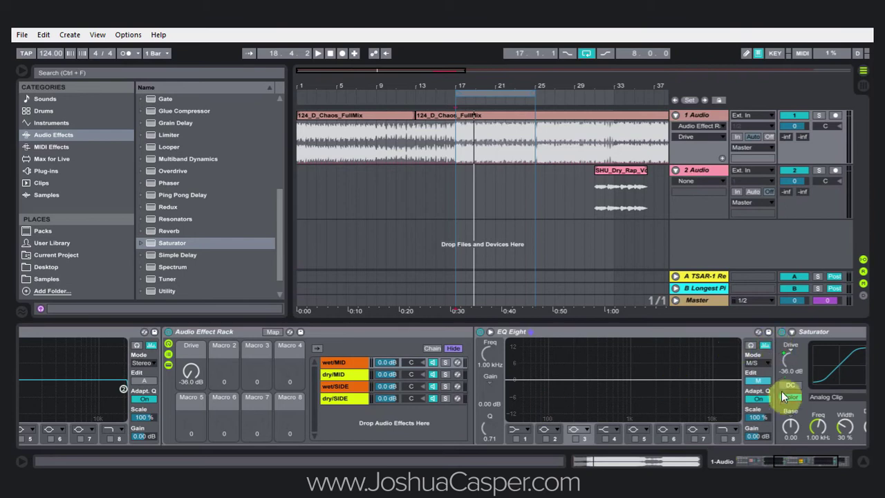
click(180, 372)
Map the Drive of the Saturator in the wet/SIDE chain to Macro 2 and name the macro Drive SIDE.
click(339, 386)
right_click(795, 363)
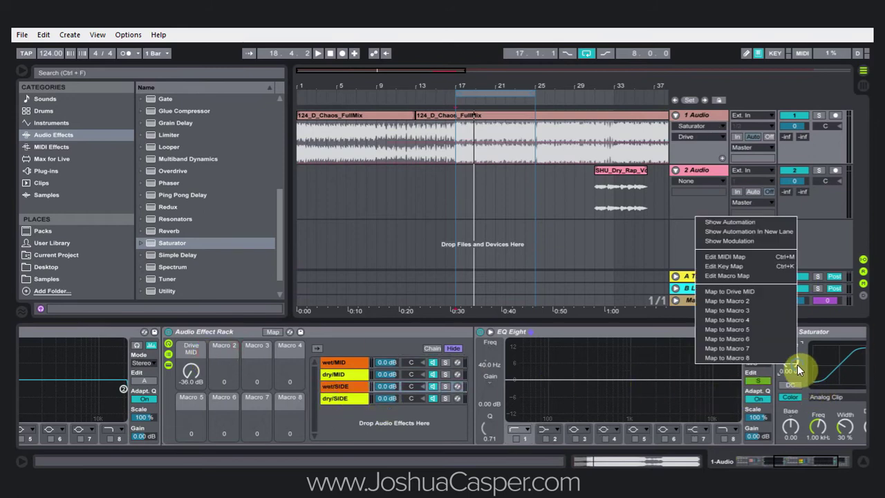
click(748, 291)
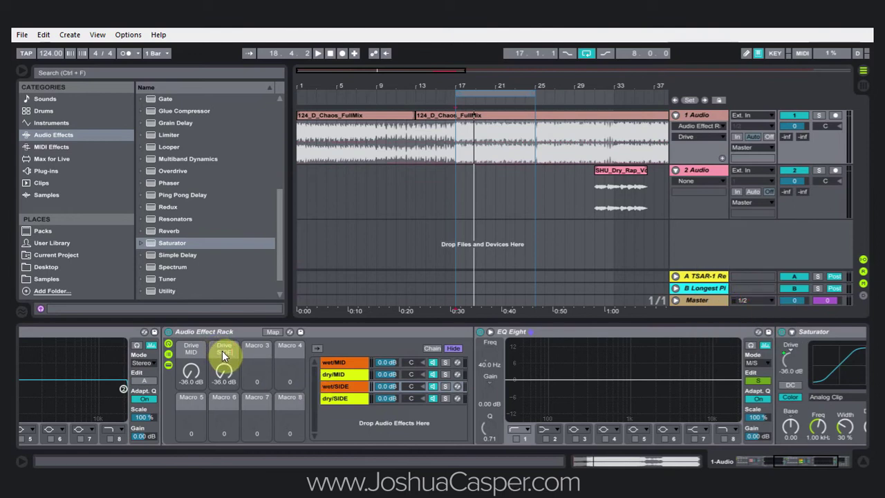
click(250, 356)
Set the Drive SIDE and Drive MID macros to 0 dB.
click(224, 383)
key(Delete)
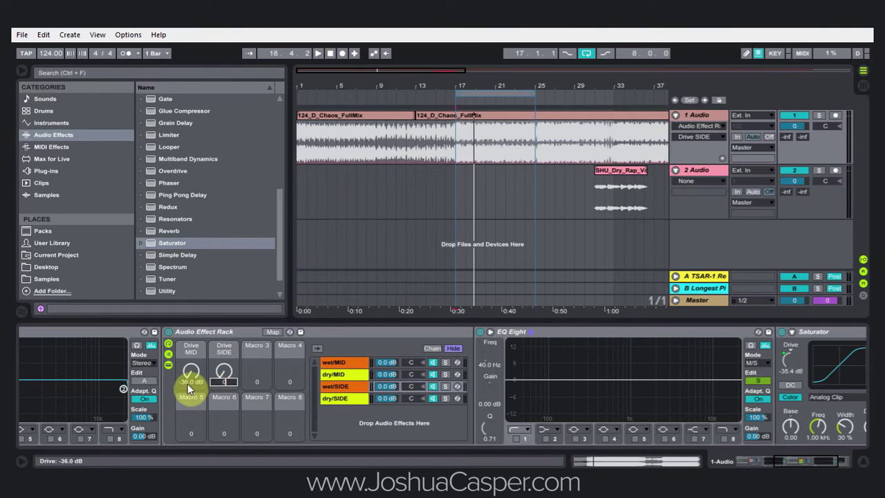
click(190, 381)
key(Delete)
click(234, 415)
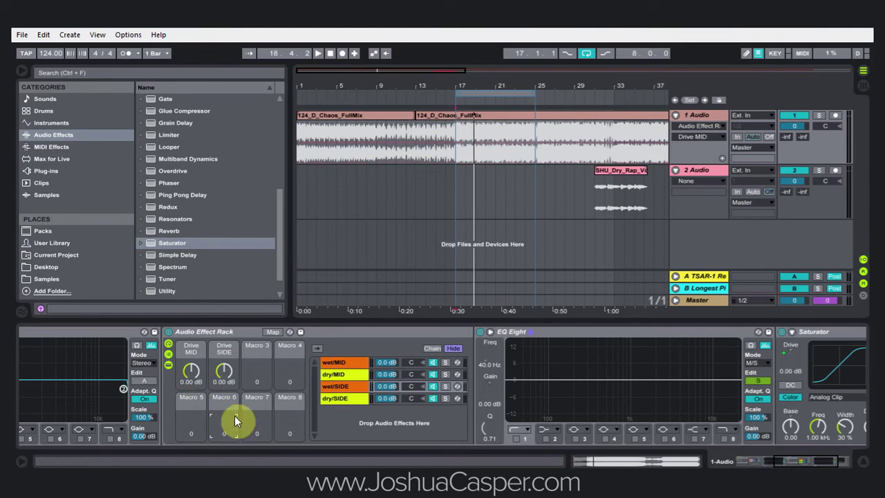
Map the nested rack's chain selector to Macro 3 and turn that macro to 32.
click(434, 348)
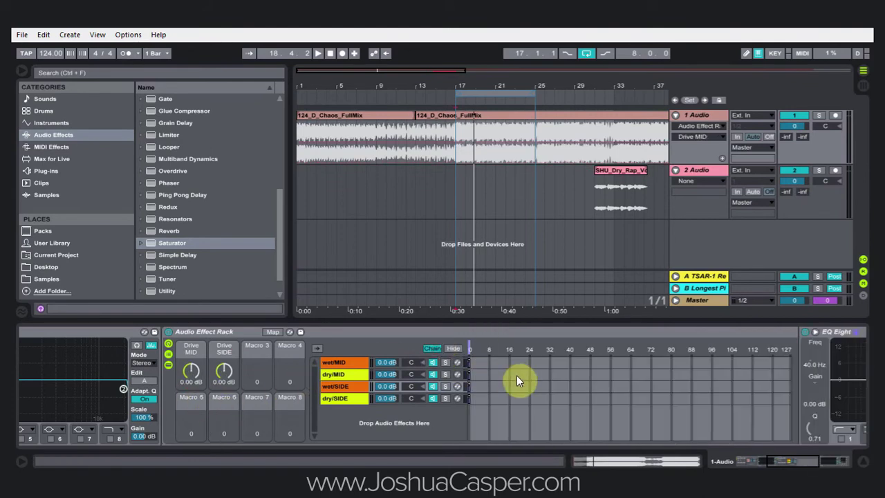
right_click(470, 346)
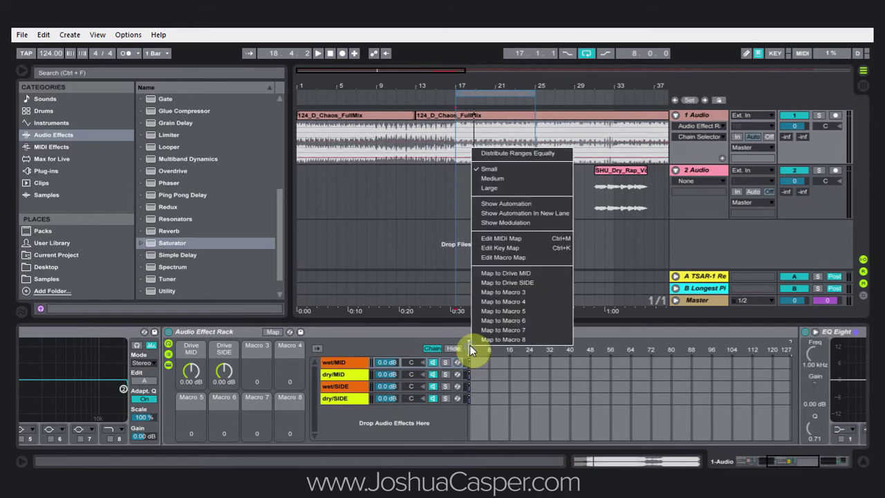
click(488, 294)
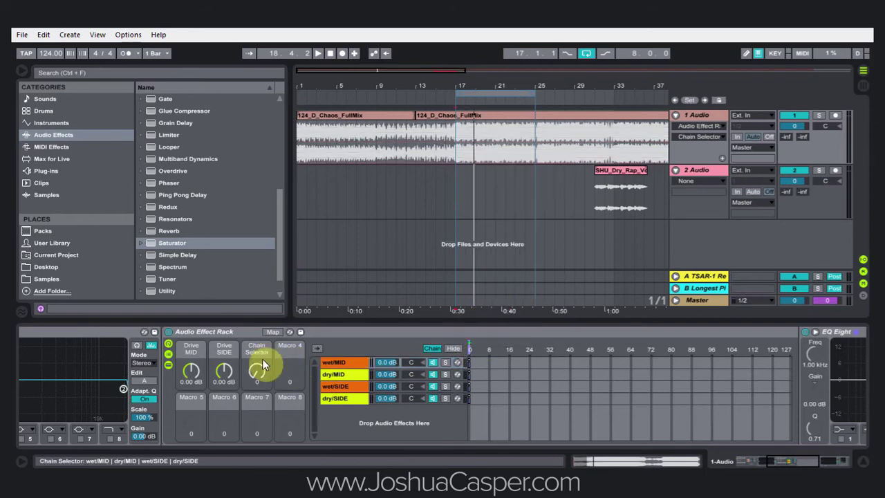
mouse_move(266, 383)
mouse_down()
mouse_move(277, 366)
mouse_move(295, 375)
mouse_up()
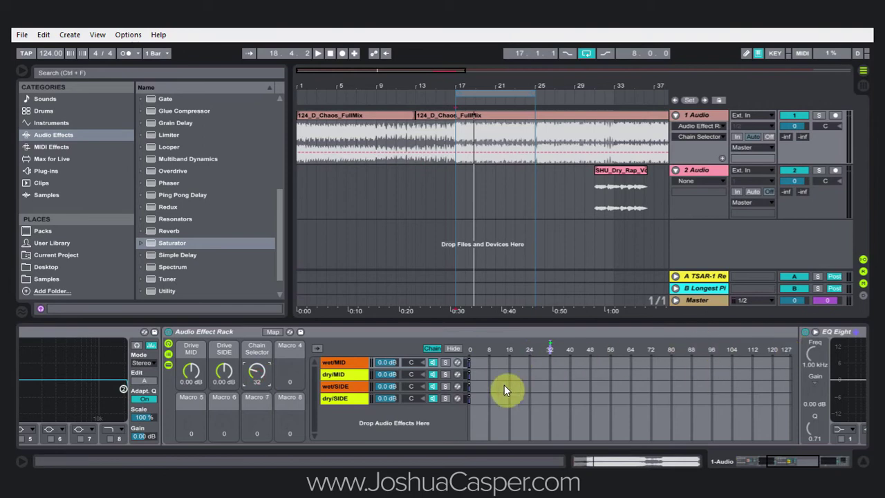
Extend the wet/MID and dry/SIDE chain zones across 0 to 127 and fade both out toward 127.
click(471, 364)
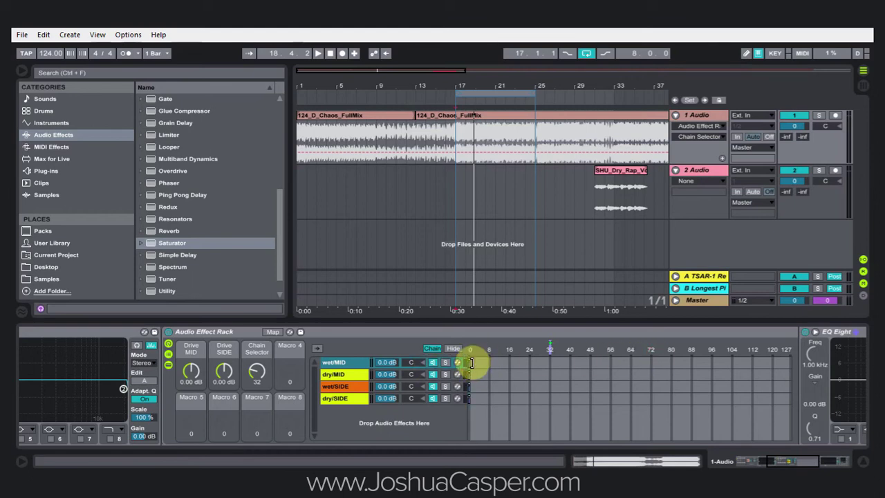
drag(473, 363, 789, 363)
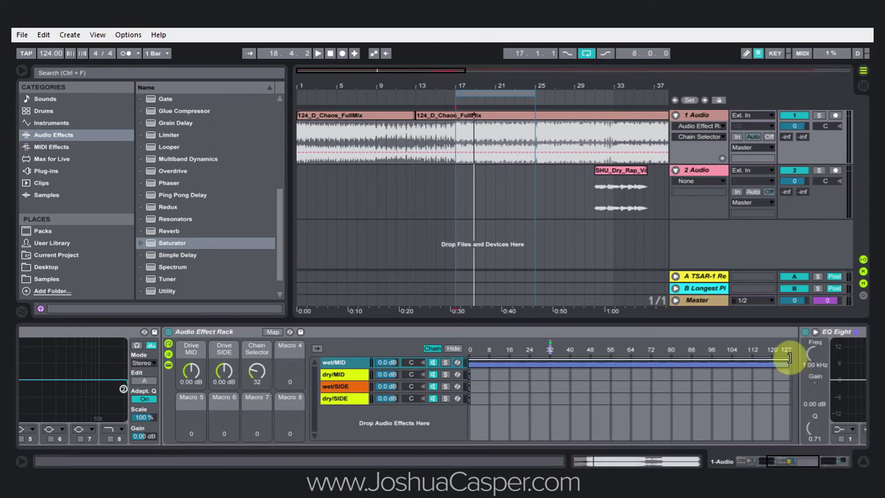
drag(786, 358, 459, 360)
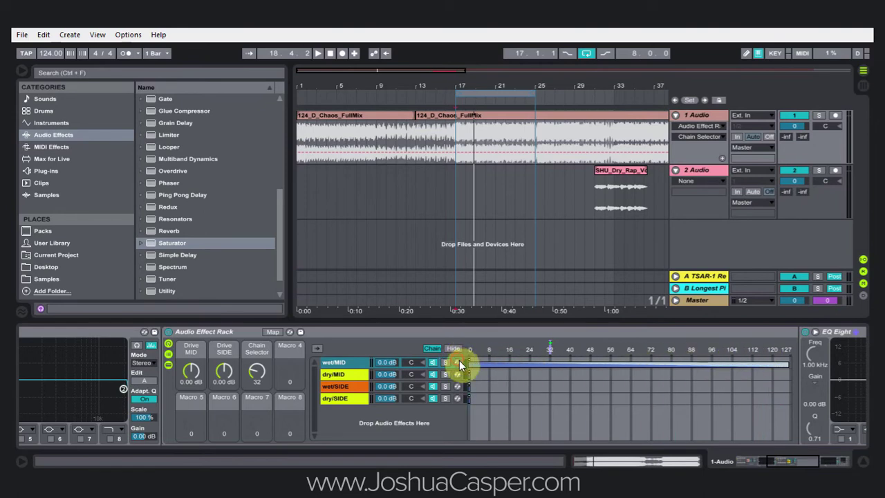
click(349, 400)
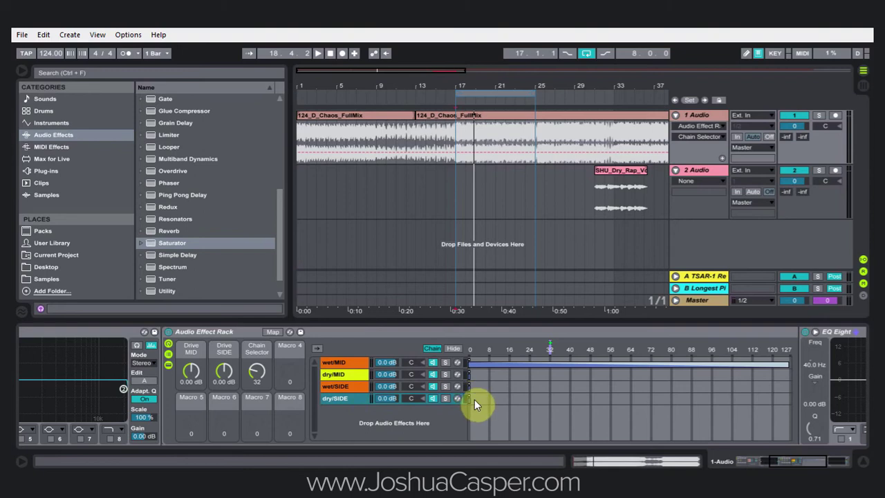
drag(470, 399, 816, 405)
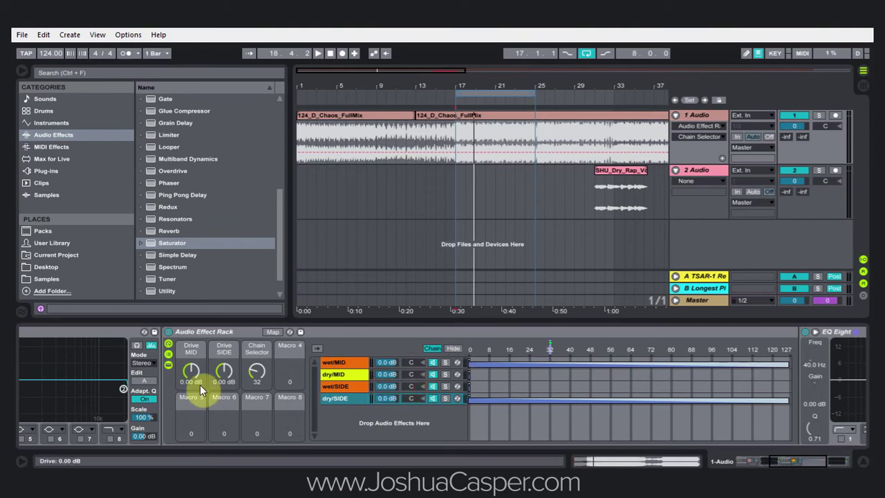
Set the Chain Selector macro to 0 and mute the dry/MID and wet/SIDE chains.
drag(257, 372, 256, 408)
click(434, 374)
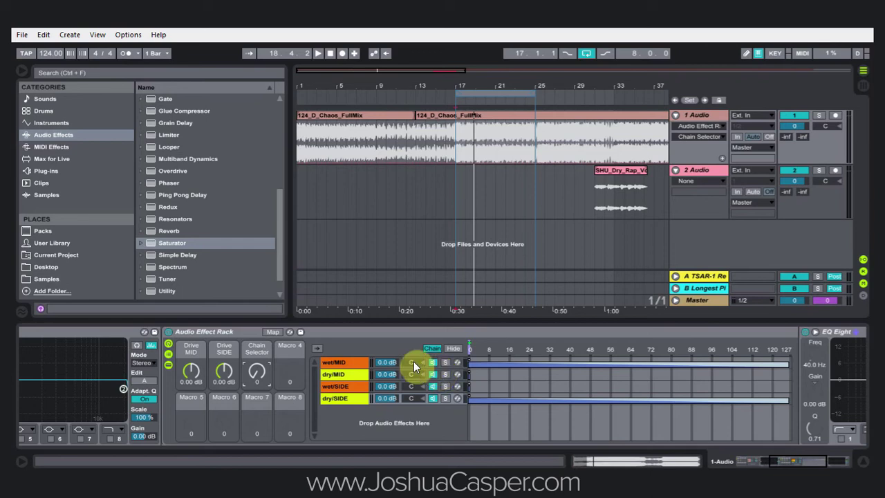
click(354, 362)
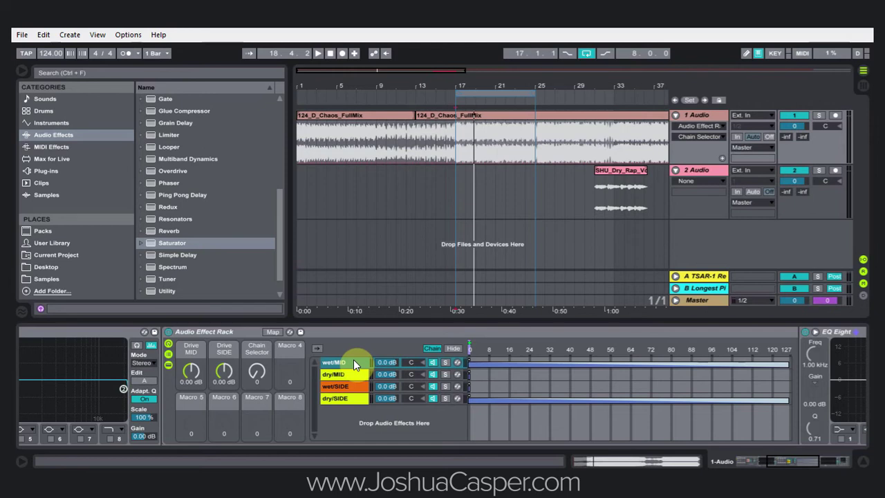
click(433, 385)
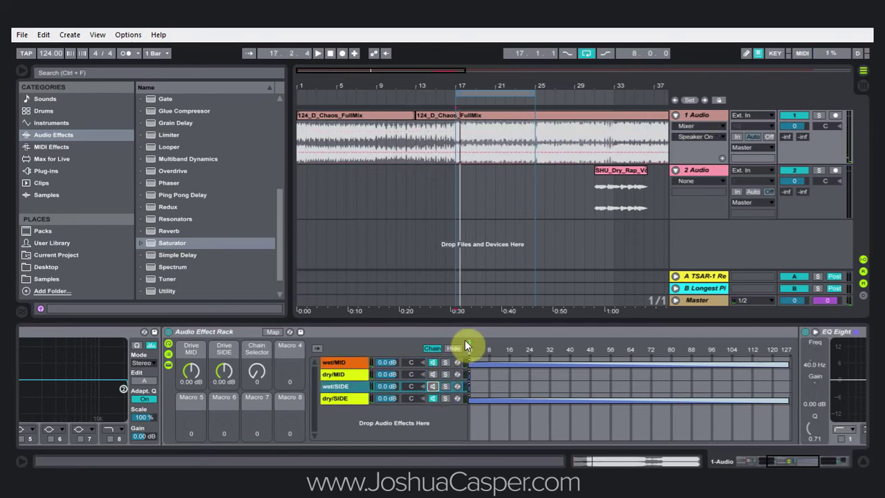
Play the track and switch the nested rack off and back on to compare the sound.
key(space)
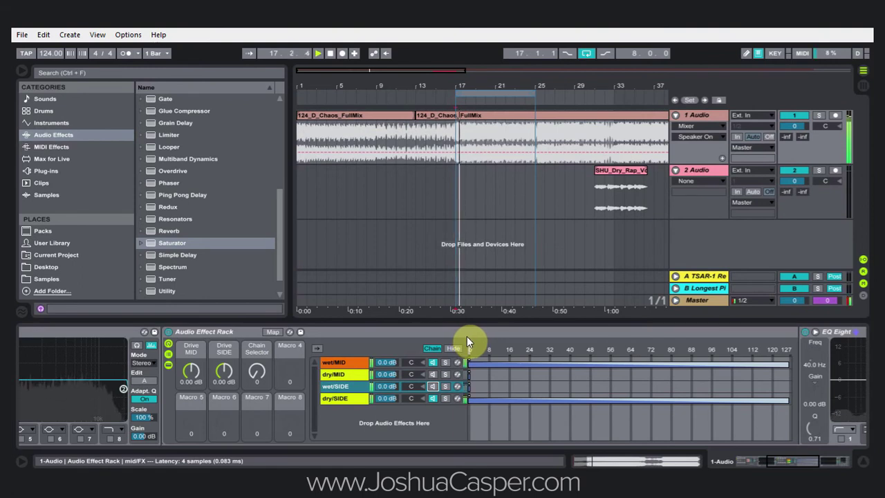
click(168, 333)
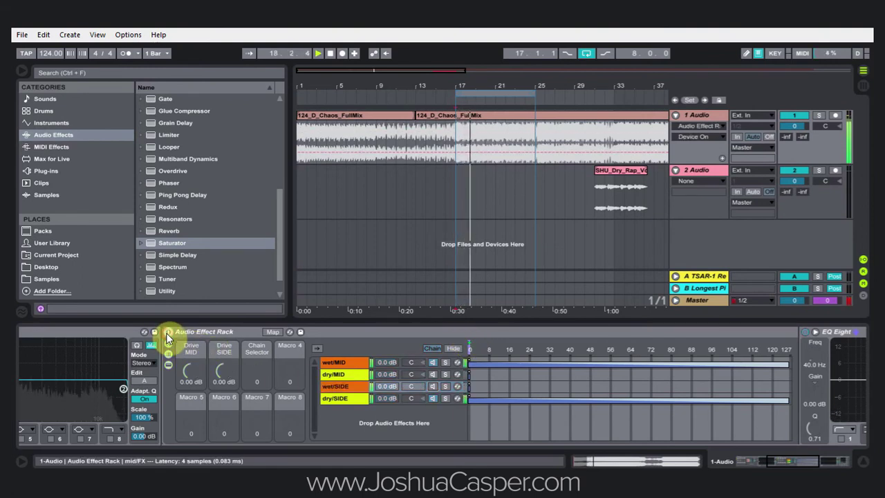
click(167, 332)
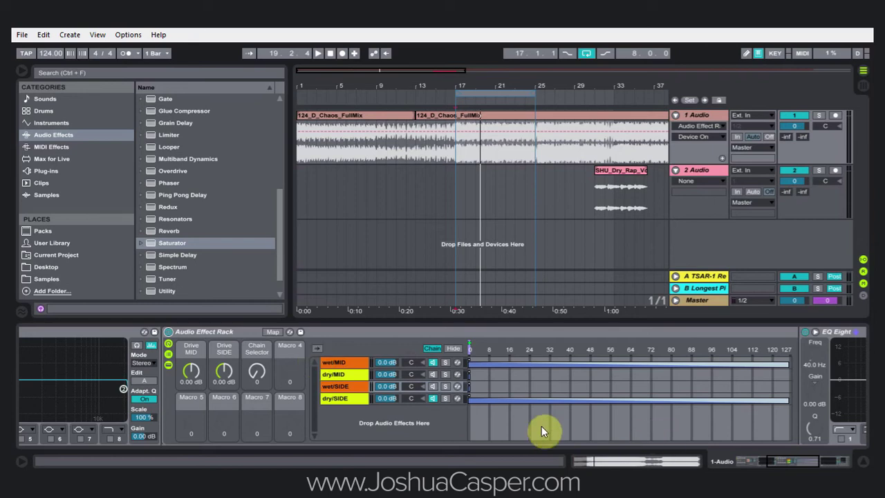
Extend the wet/SIDE and dry/MID chain zones across 0 to 127 and fade both in toward 127.
click(470, 388)
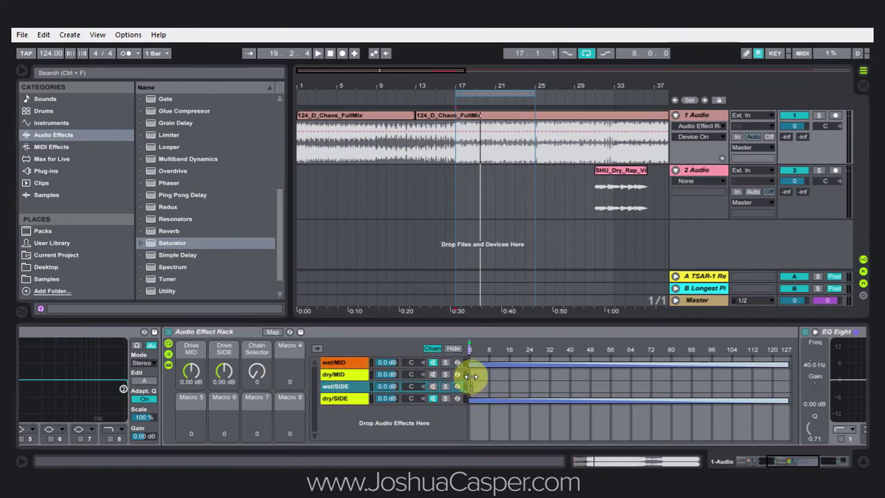
drag(472, 386, 804, 389)
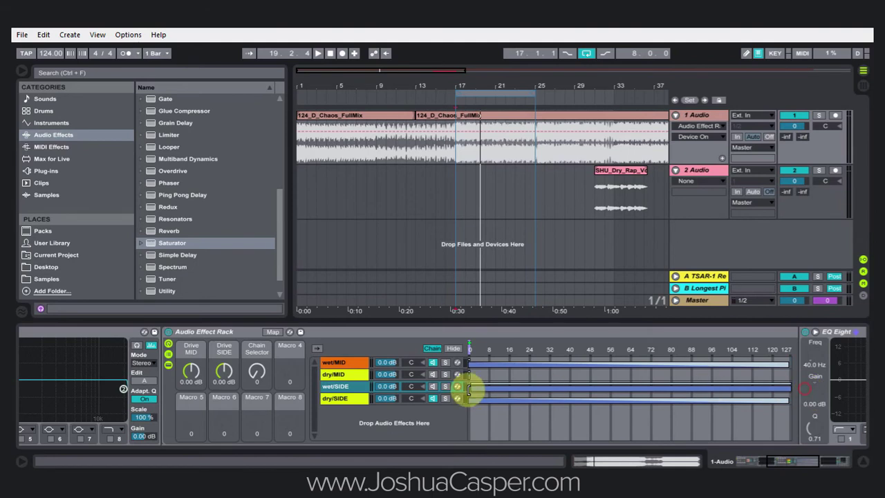
drag(470, 382, 845, 415)
mouse_move(467, 374)
mouse_down()
mouse_move(518, 377)
mouse_move(468, 365)
mouse_move(460, 396)
mouse_move(489, 372)
mouse_move(470, 372)
mouse_up()
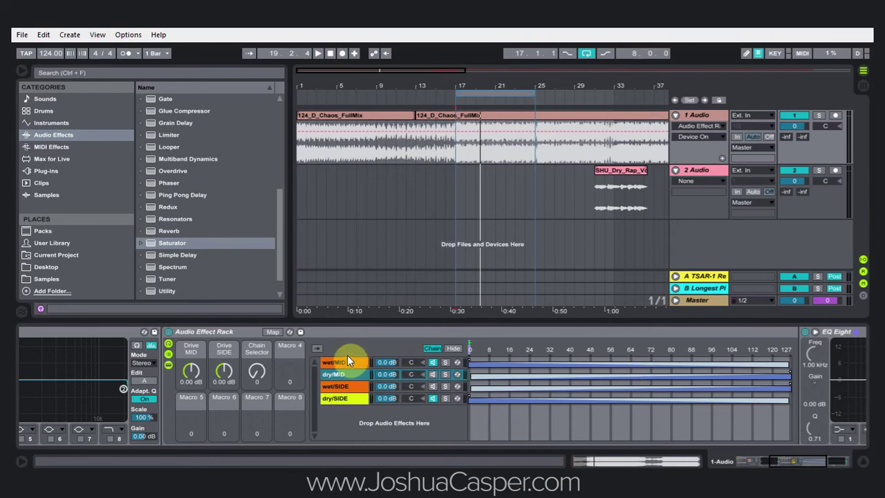
Reactivate the muted chains so all four wet and dry chains are on.
click(432, 362)
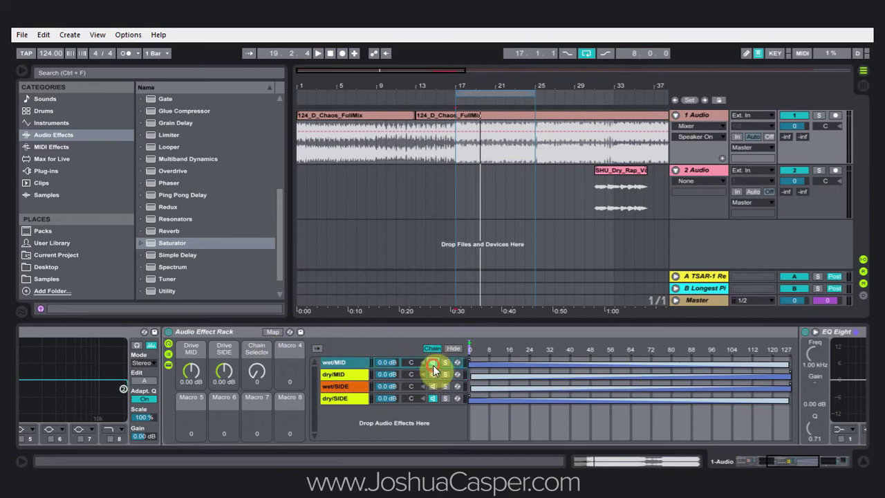
click(433, 386)
click(433, 374)
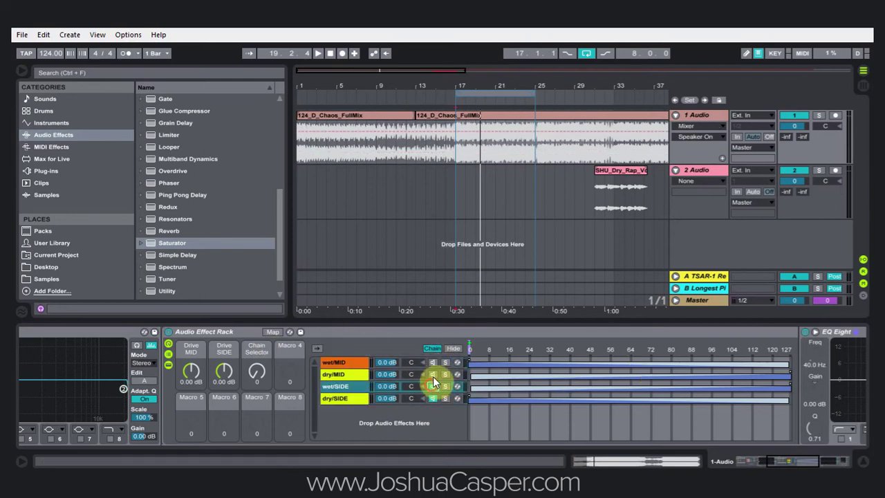
click(432, 363)
Play the track while sweeping the Chain Selector macro from 0 to 127, then stop playback.
key(space)
drag(257, 371, 256, 295)
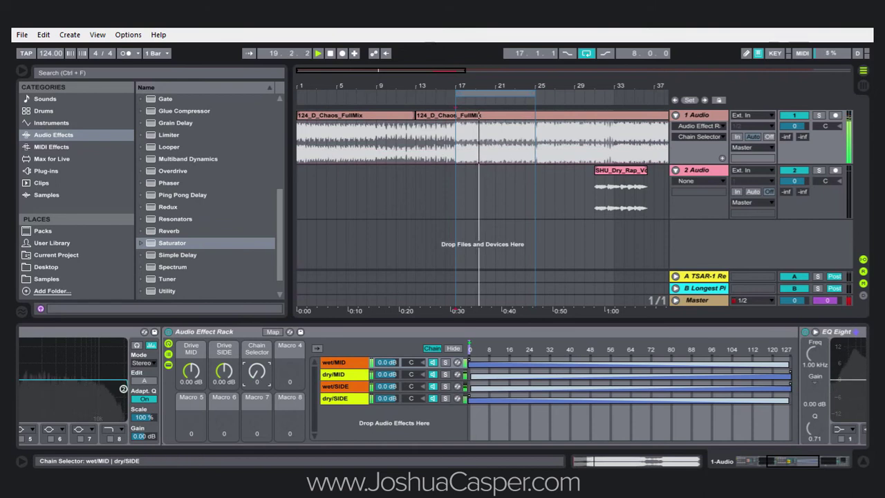
key(space)
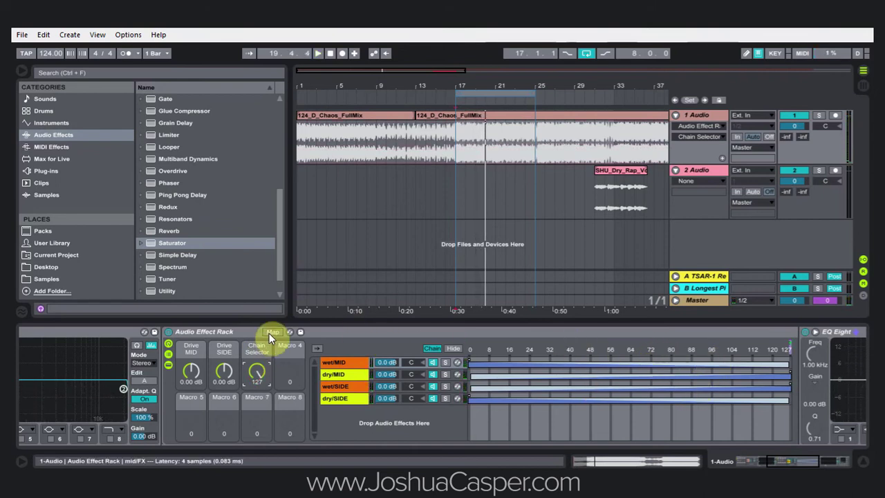
Map the volumes of the wet/MID, dry/MID, wet/SIDE and dry/SIDE chains to Macro 3 and show the rack's macro mappings.
right_click(385, 363)
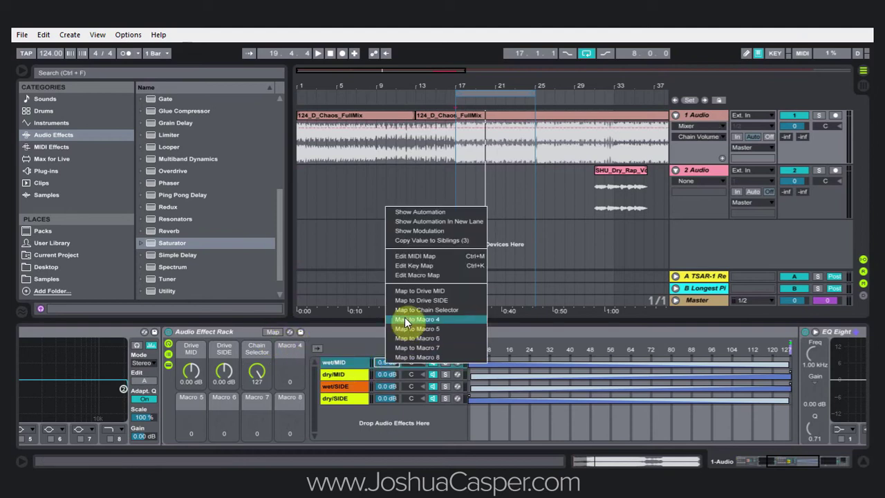
click(408, 310)
right_click(394, 374)
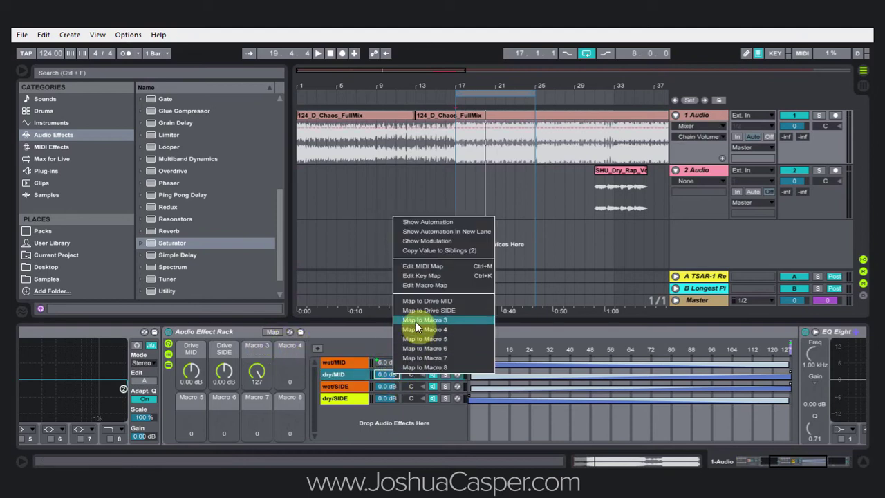
click(419, 320)
right_click(384, 386)
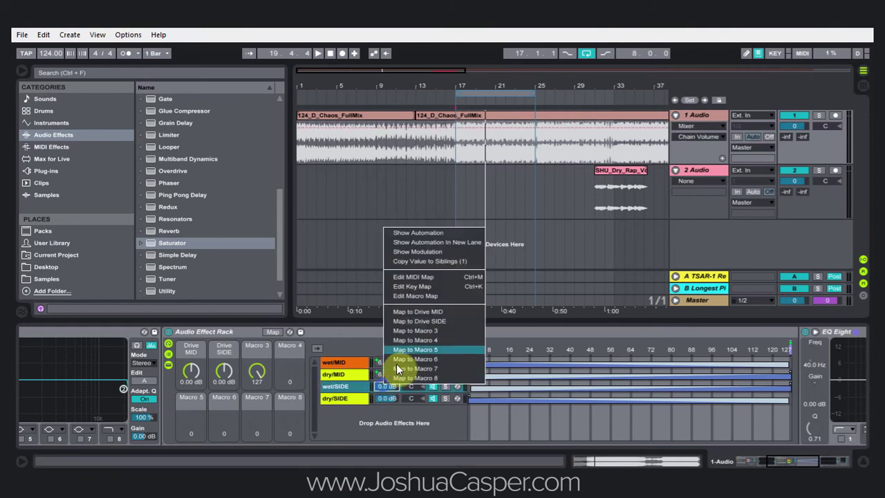
click(417, 330)
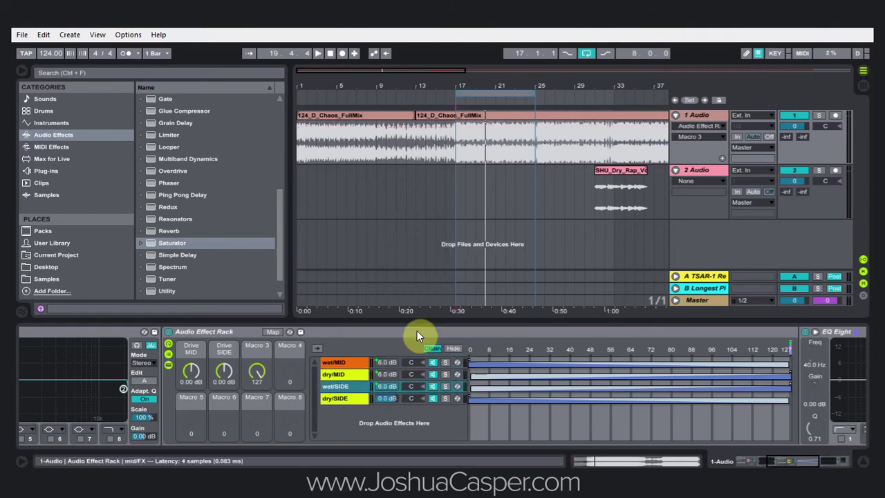
right_click(385, 397)
click(414, 346)
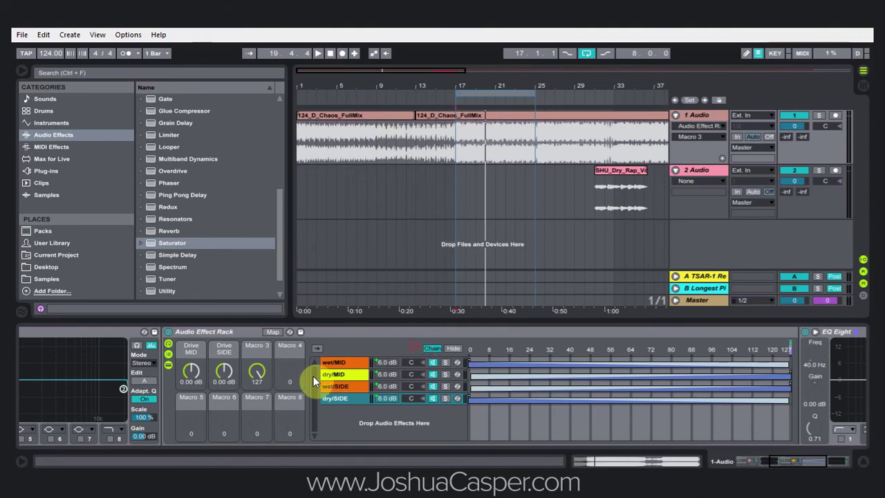
click(272, 332)
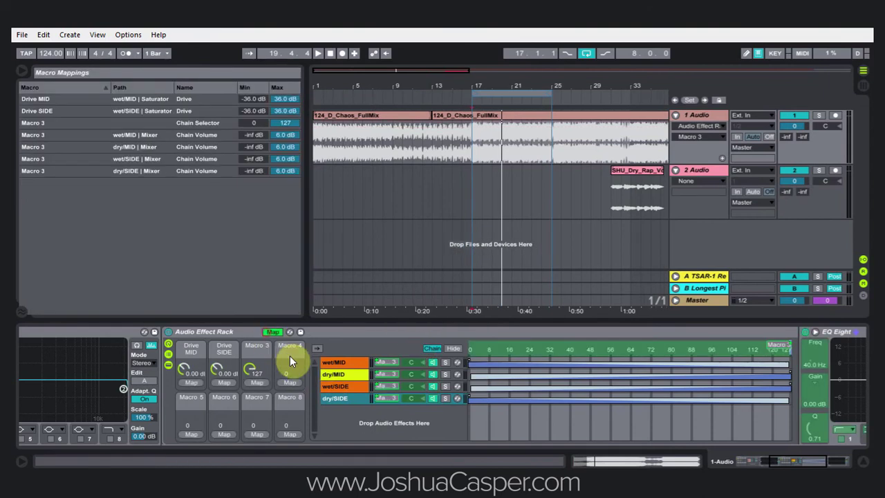
Turn Macro 3 down to 0 and set the wet/MID chain volume mapping to min -1 dB and max -5 dB.
click(254, 135)
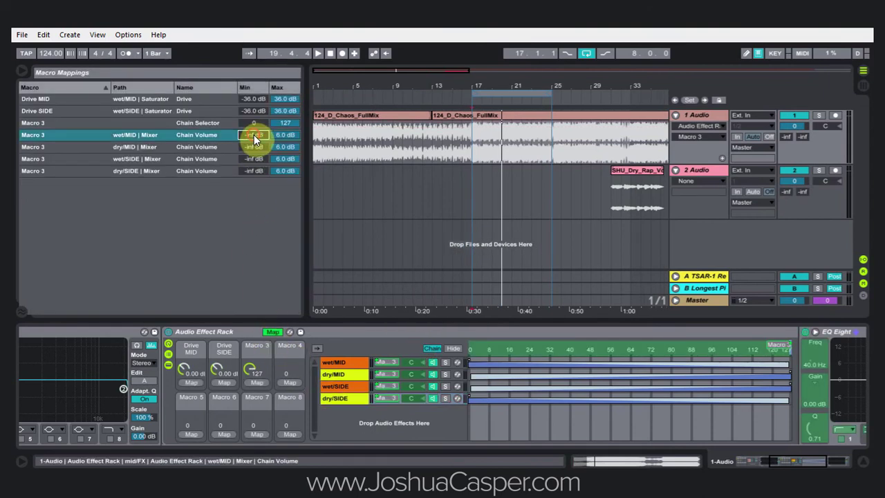
drag(251, 369, 252, 401)
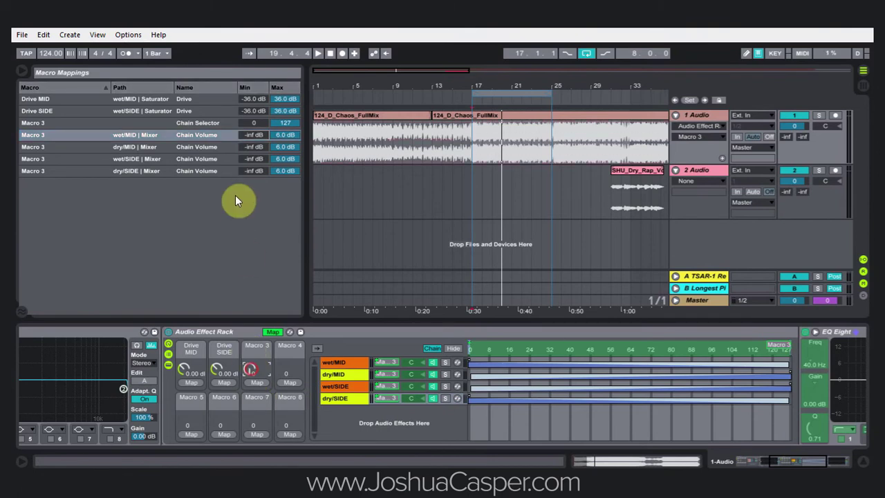
click(259, 135)
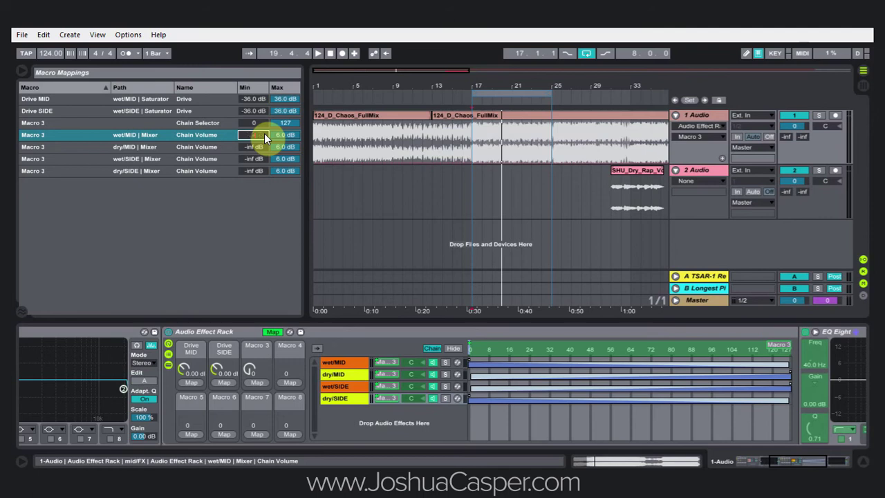
key(Tab)
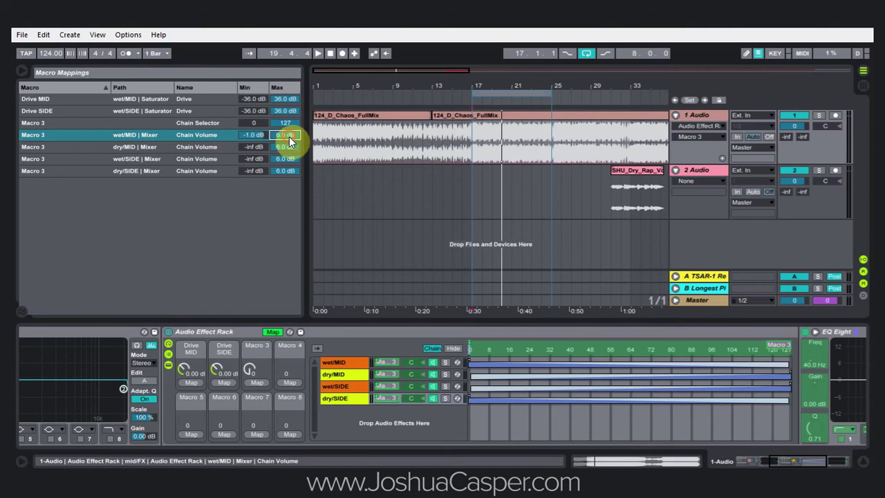
text(-5)
key(Return)
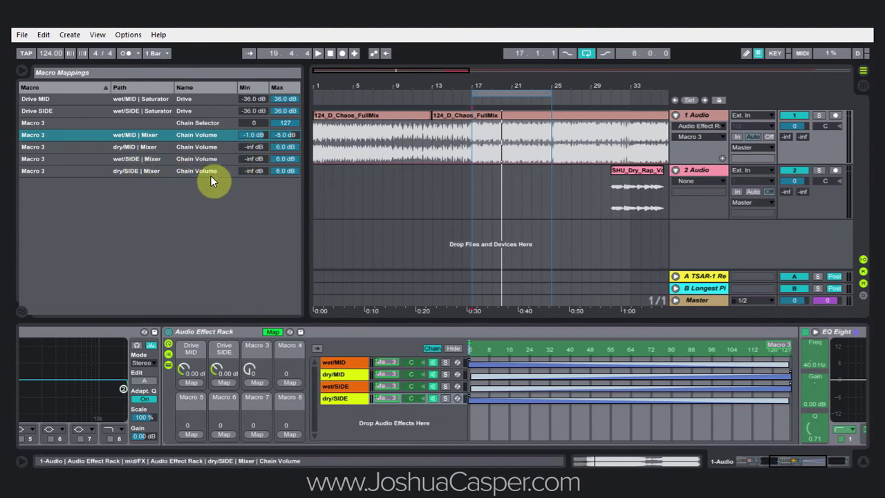
Set the dry/SIDE chain volume mapping on Macro 3 to min -1 dB and max -5 dB.
click(255, 171)
text(-1)
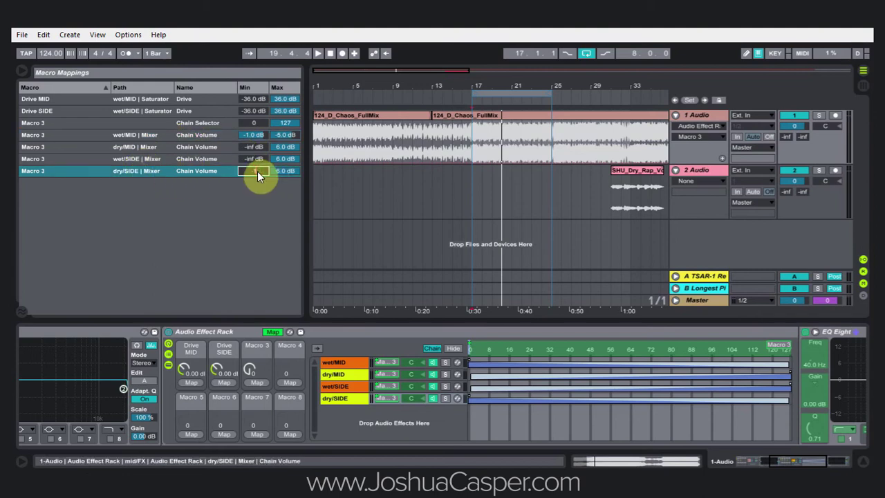
key(Return)
click(278, 170)
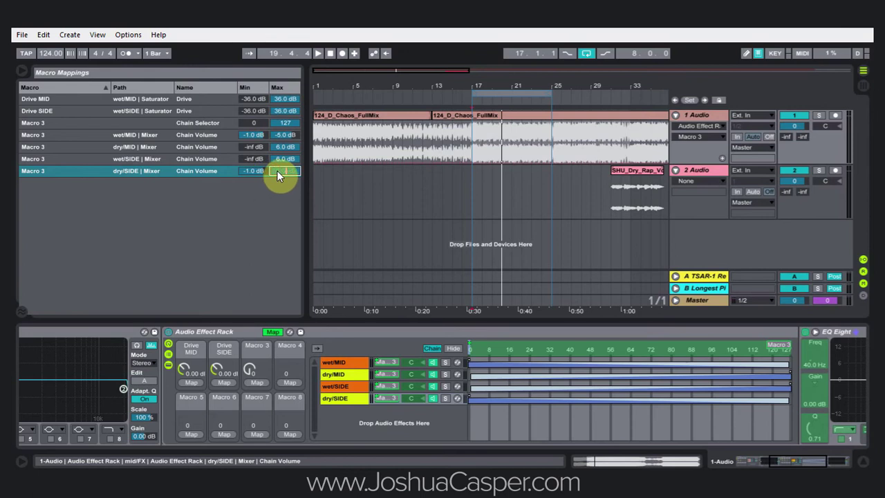
text(-5)
key(Return)
Set the dry/MID chain volume mapping on Macro 3 to min -5 dB and max -1 dB.
click(255, 148)
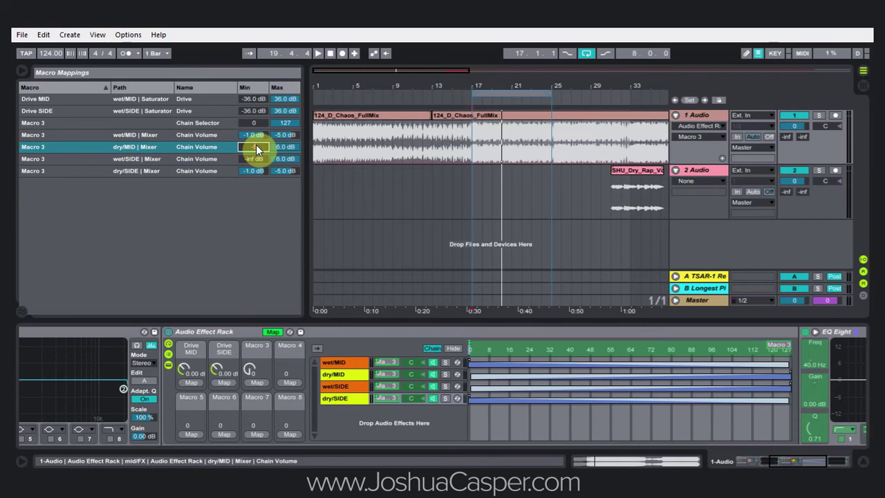
text(-55)
key(Return)
click(279, 147)
click(260, 144)
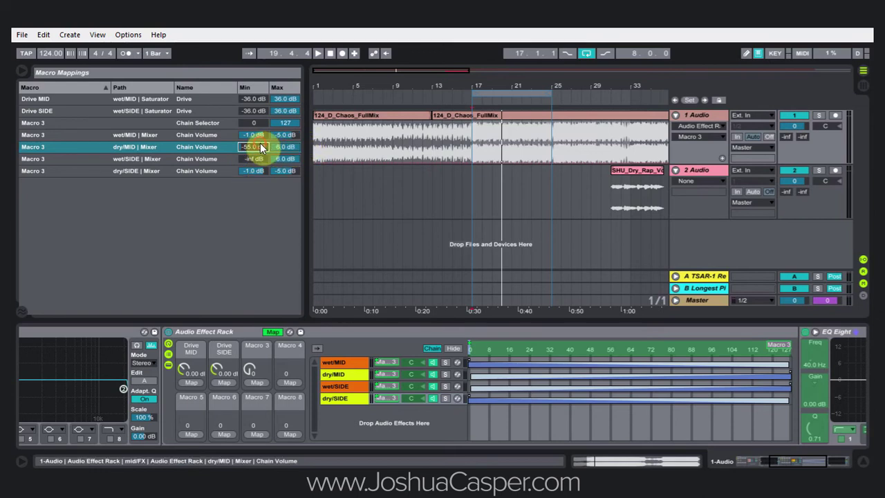
text(-5)
key(Return)
click(290, 147)
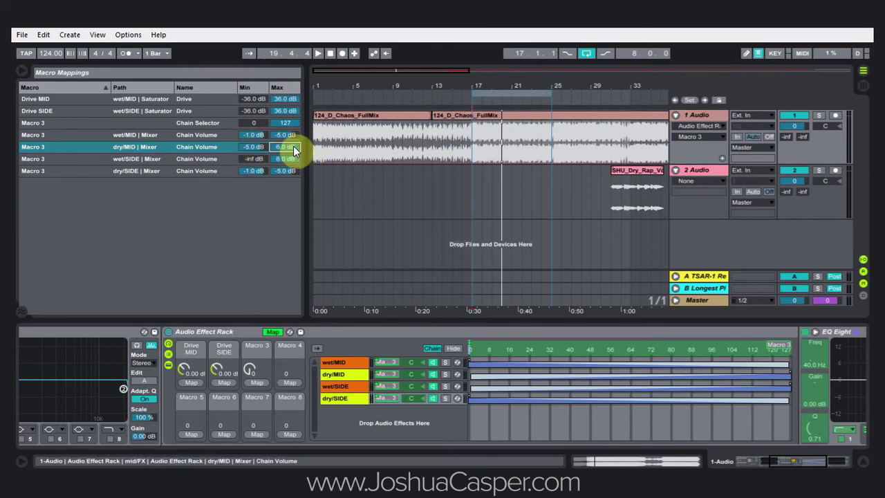
text(-1)
key(Return)
Set the wet/SIDE chain volume mapping on Macro 3 to min -5 dB and max -1 dB.
click(254, 159)
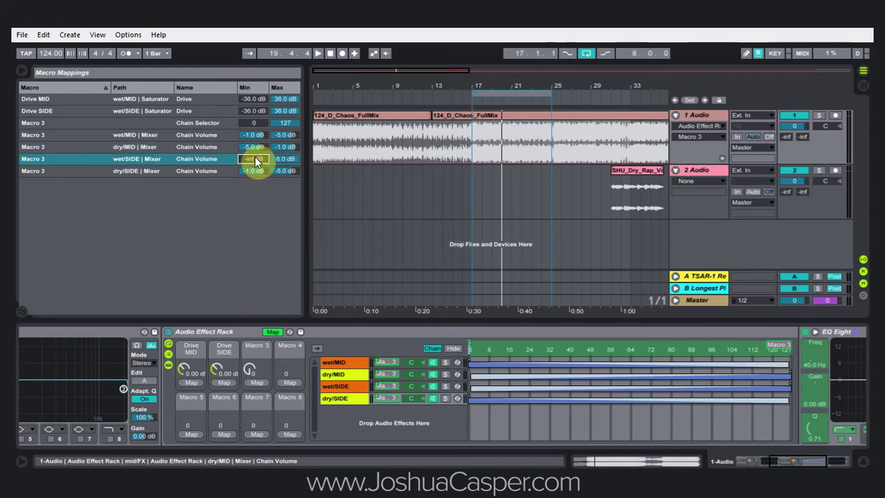
text(-5-1)
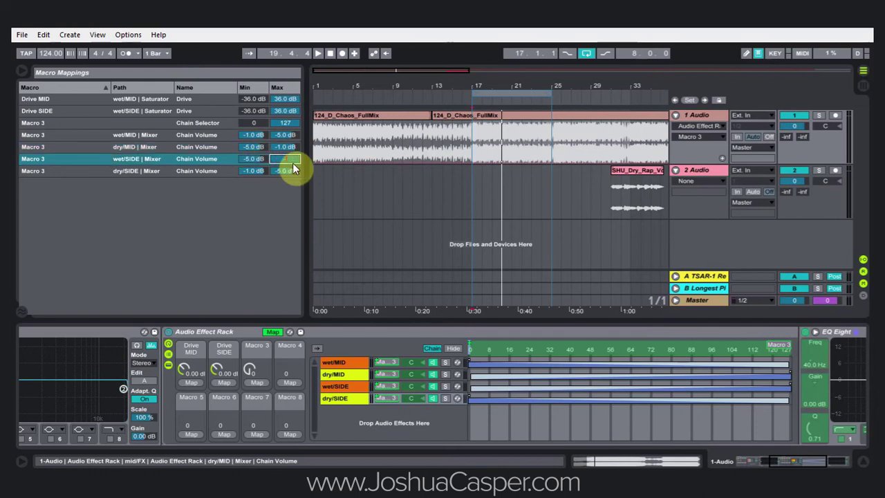
key(Return)
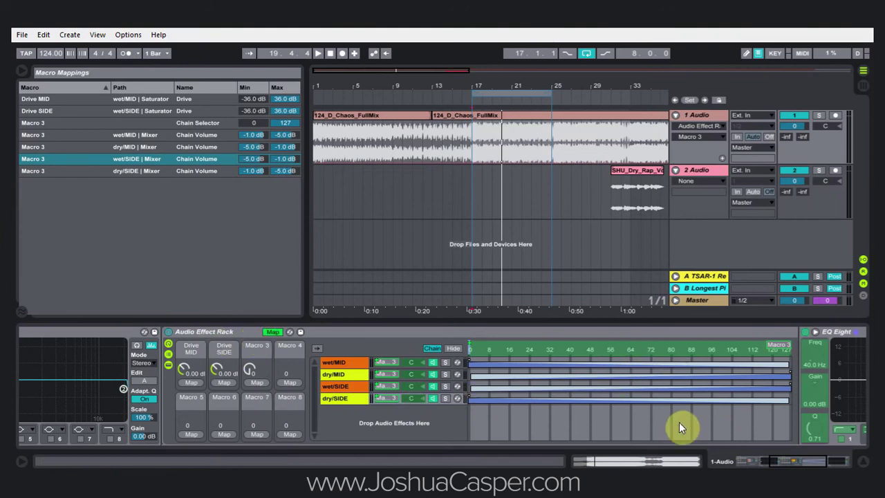
Leave macro mapping and play the track while turning Macro 3 up from 0, then stop playback.
click(272, 332)
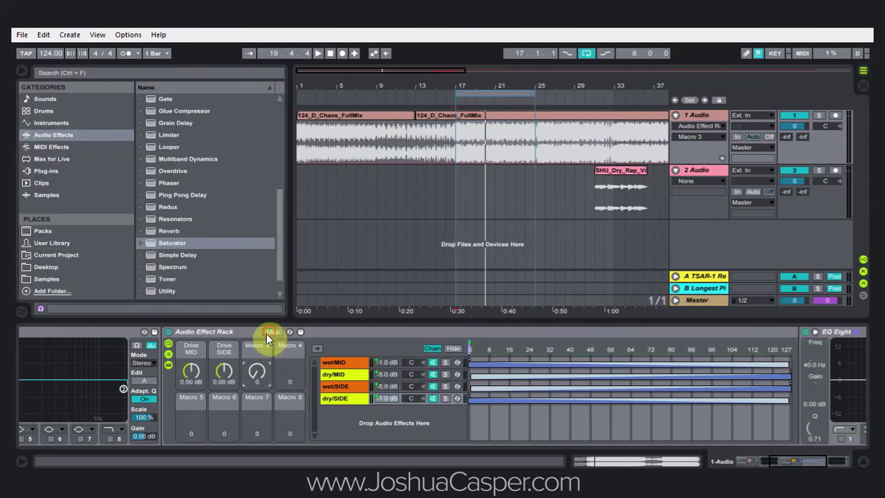
key(space)
drag(257, 373, 256, 346)
Set the wet/MID and dry/SIDE volume mappings' maximum and the dry/MID and wet/SIDE mappings' minimum to -6 dB.
click(271, 332)
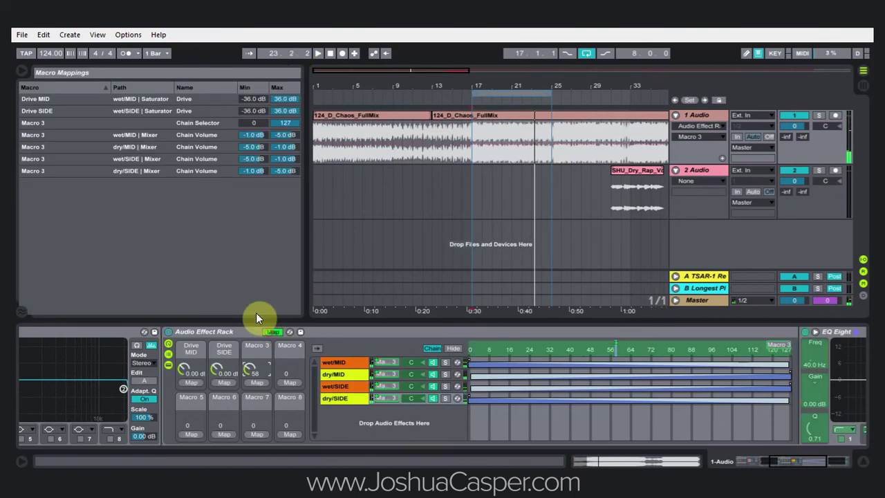
click(284, 135)
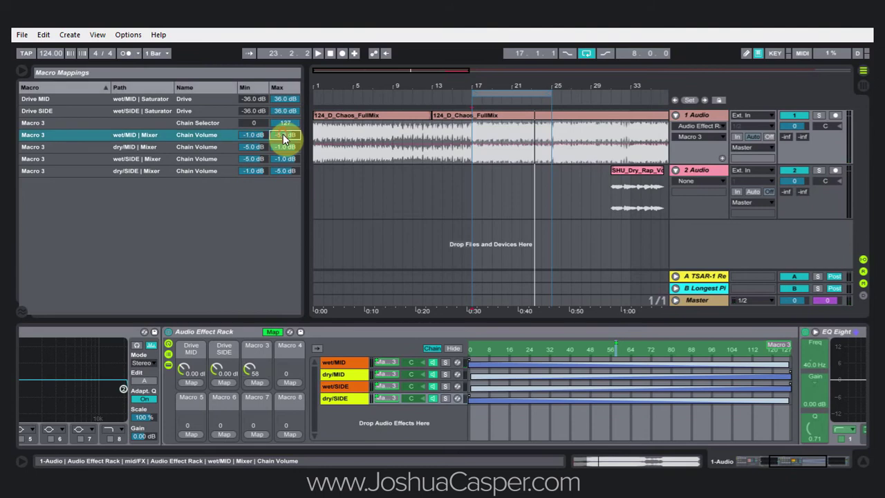
drag(283, 139, 251, 159)
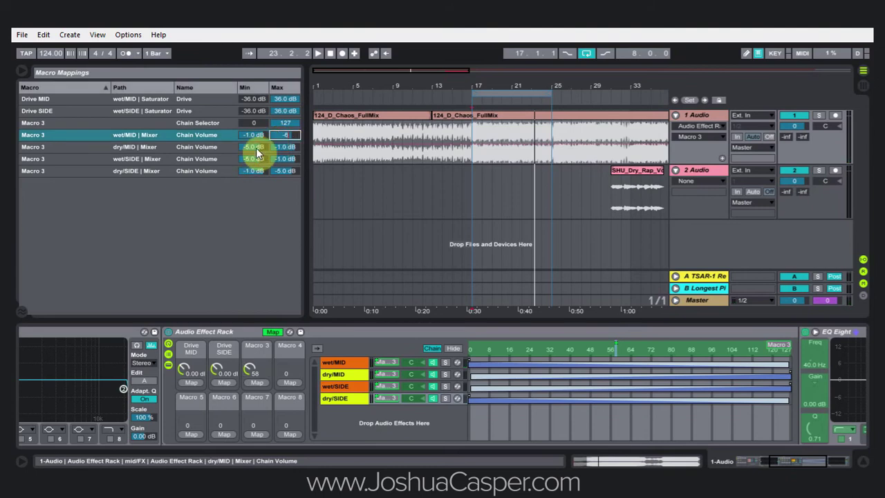
click(254, 149)
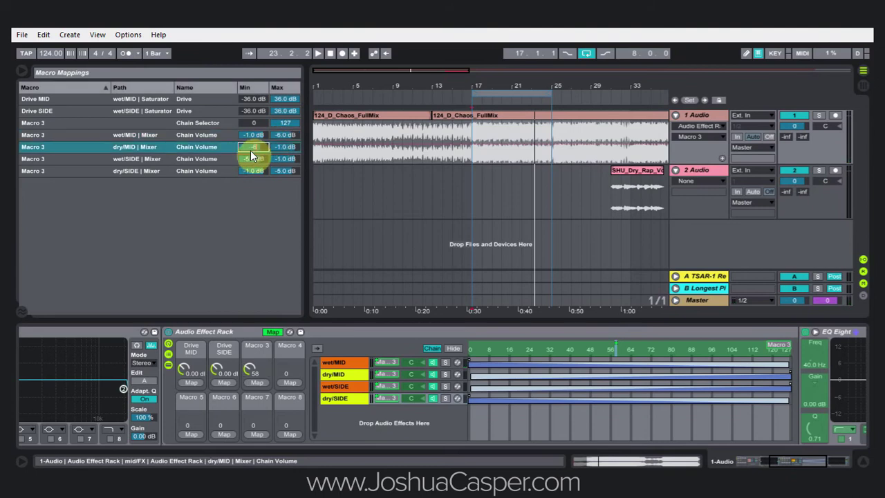
text(-6)
click(251, 159)
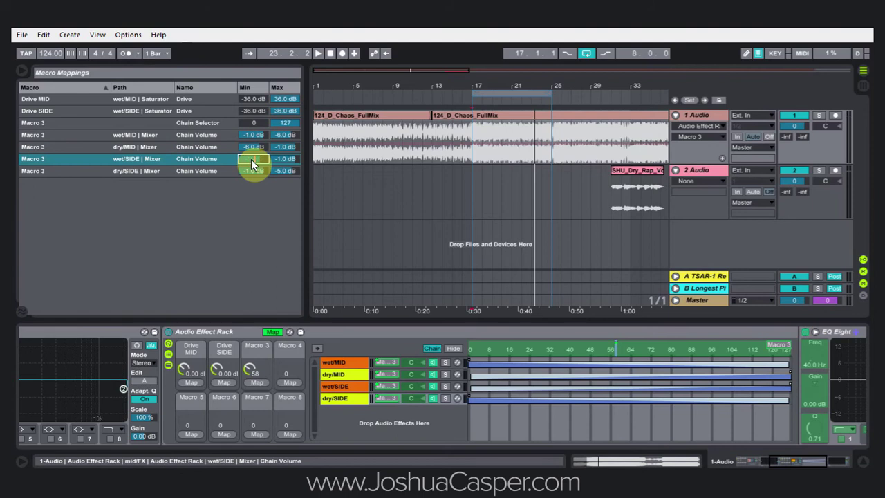
text(-6)
click(280, 172)
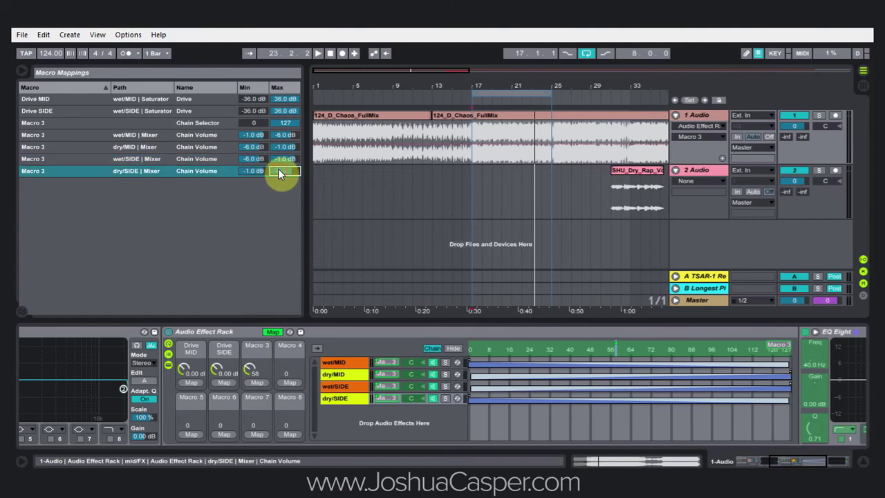
text(-6.0 dB)
Leave macro mapping, play the track while sweeping Macro 3 down to 0 and back up, then stop playback.
click(272, 332)
key(space)
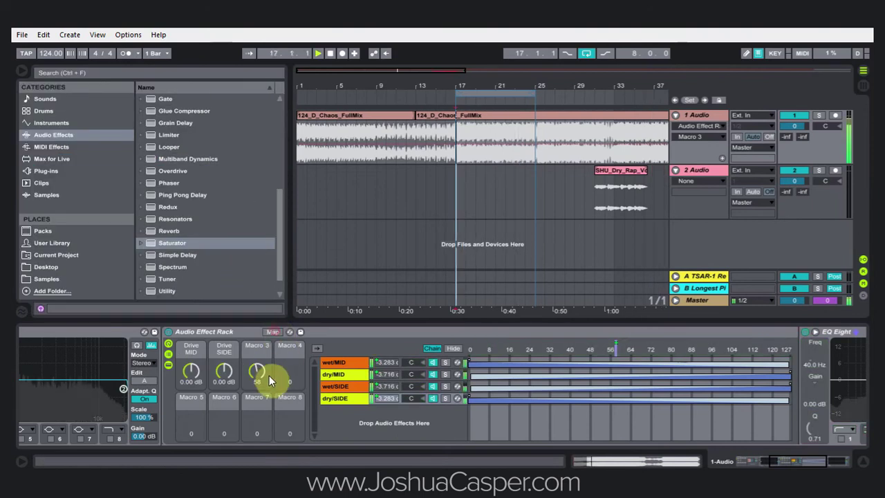
drag(269, 376, 269, 421)
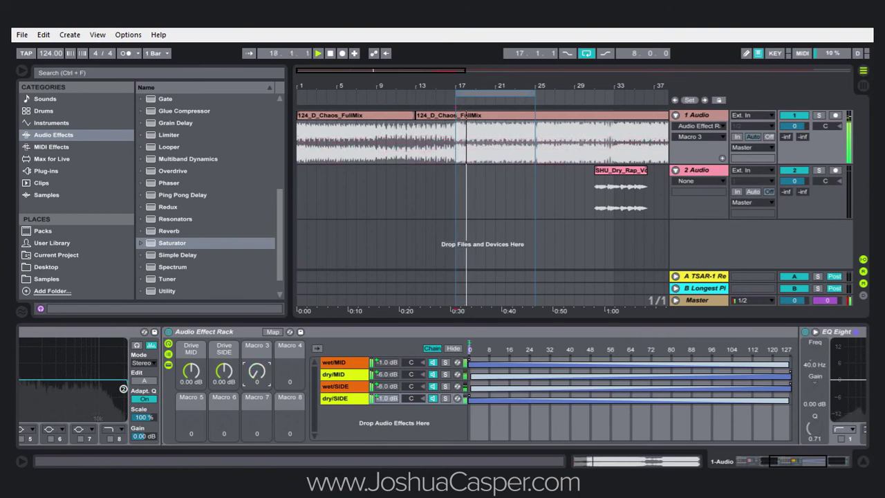
drag(256, 373, 257, 341)
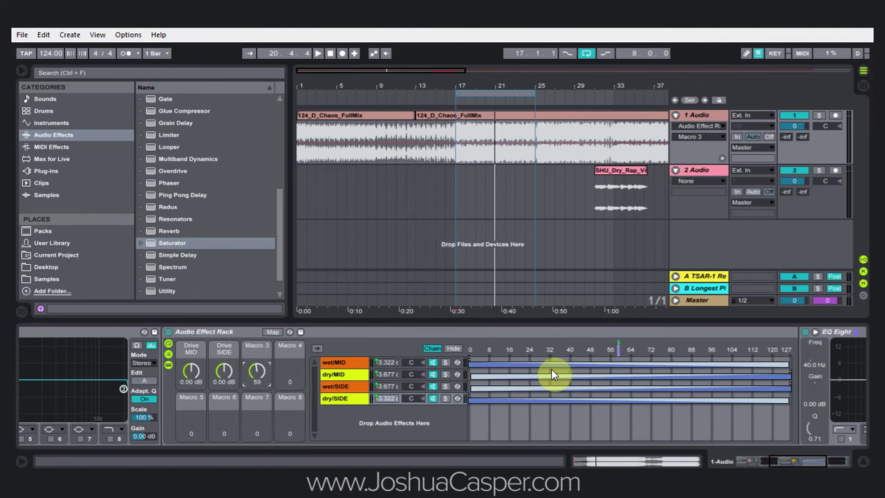
Set Macro 3 of the mid/side rack to its centre value of 64.
drag(269, 377, 264, 387)
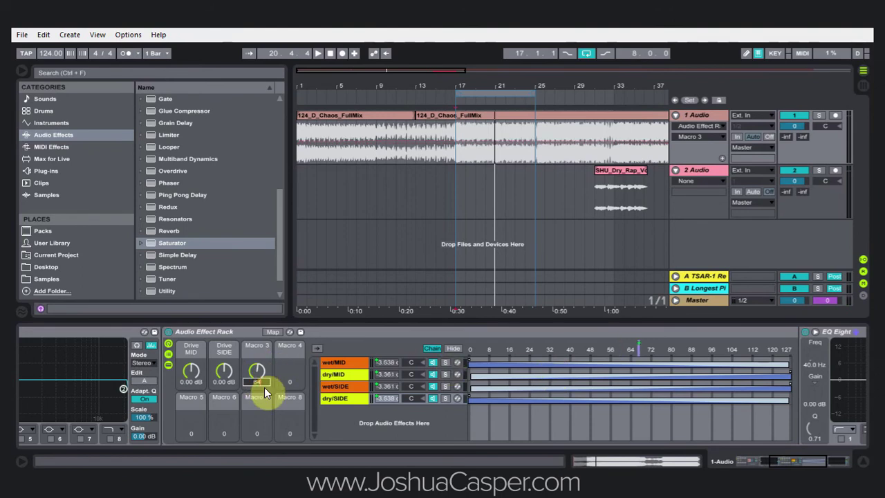
text(64)
key(Return)
Play the track, bypass and reactivate the mid/side rack to compare the sound, then stop playback.
key(space)
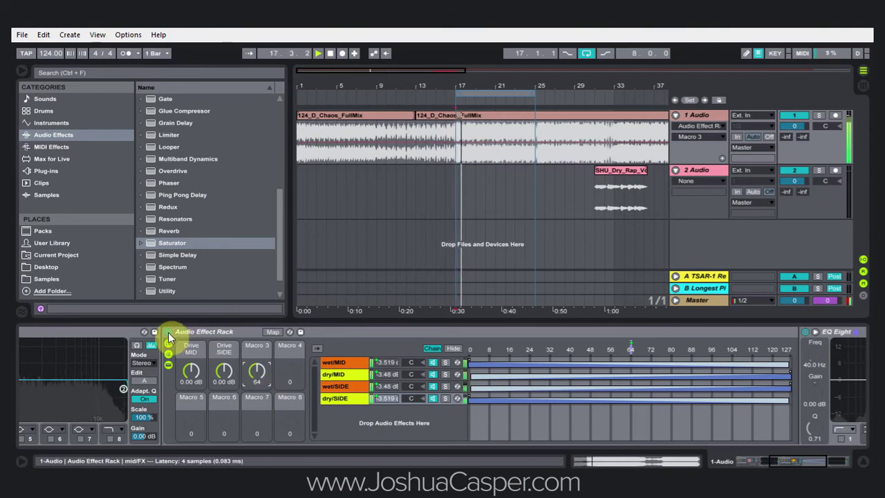
click(168, 332)
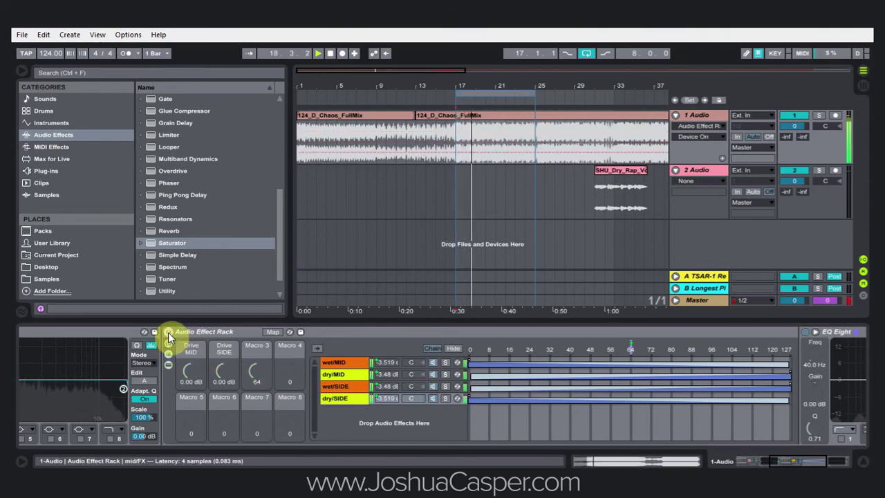
click(168, 333)
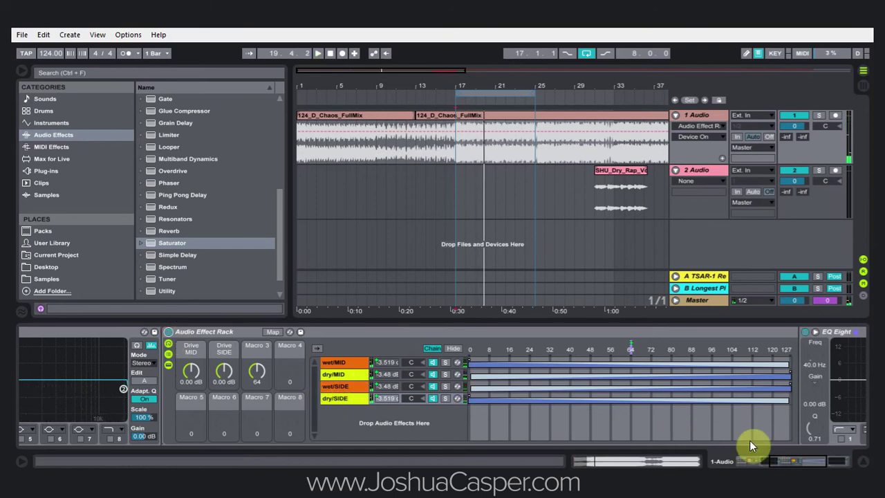
Rename Macro 3 of the mid/side rack as Balance.
drag(777, 460, 750, 455)
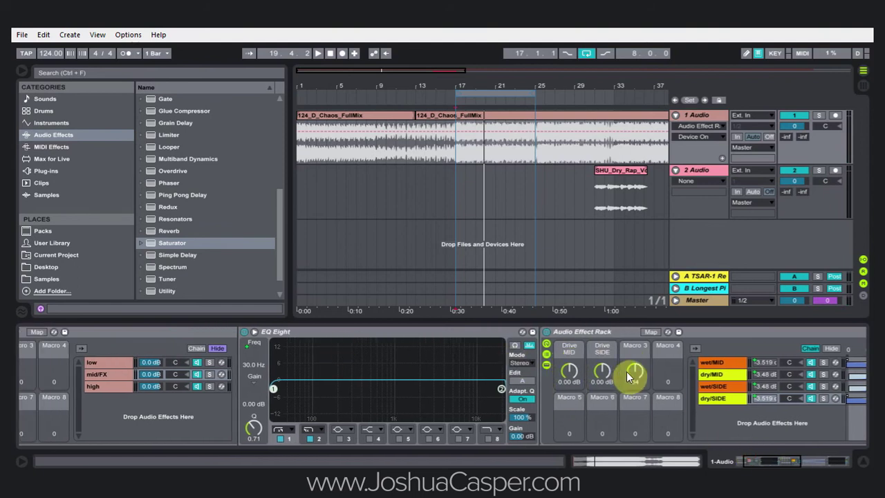
click(628, 347)
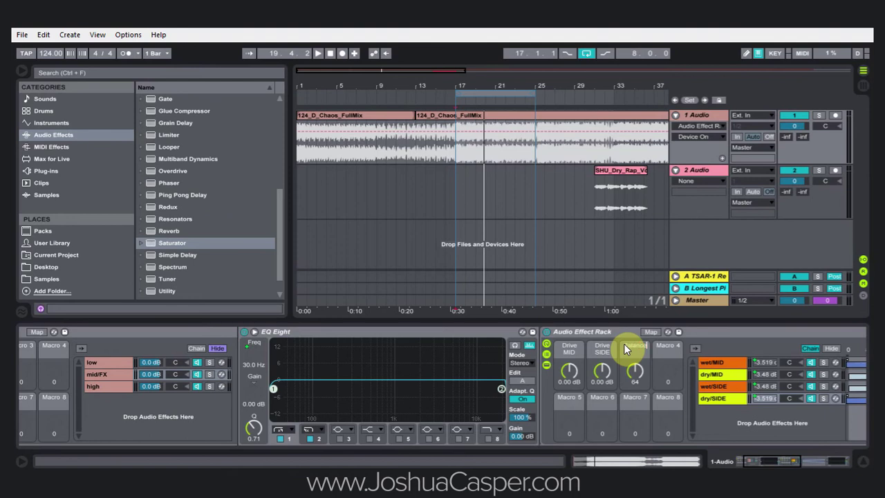
click(599, 332)
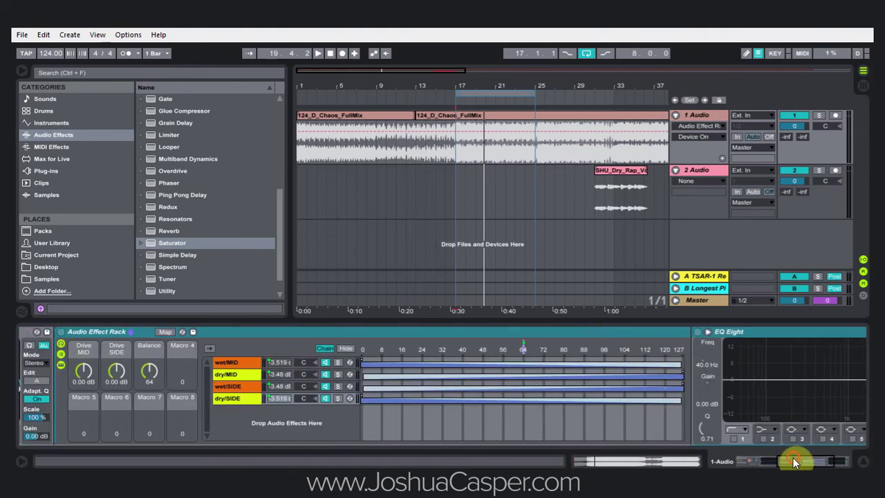
Lower Macro 2 of the outer three-band rack to 7.78 kHz and rename it HIGH Cross.
drag(792, 457, 736, 455)
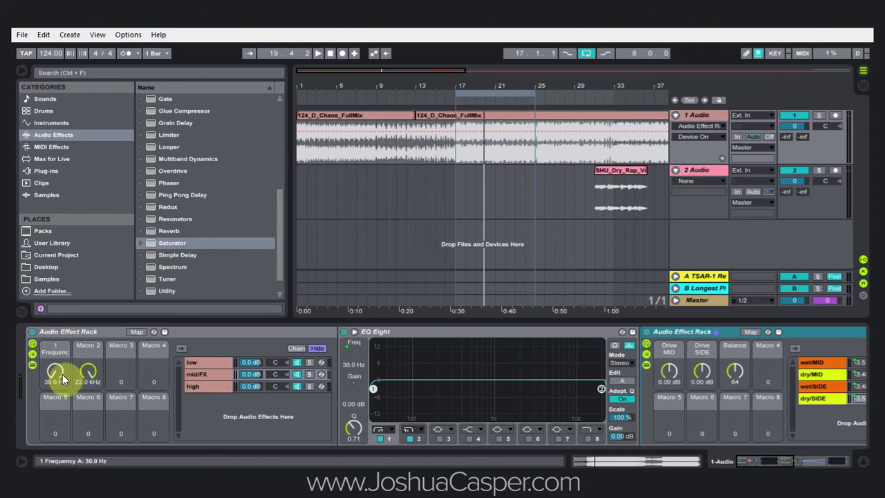
click(90, 375)
drag(90, 376, 83, 348)
click(104, 344)
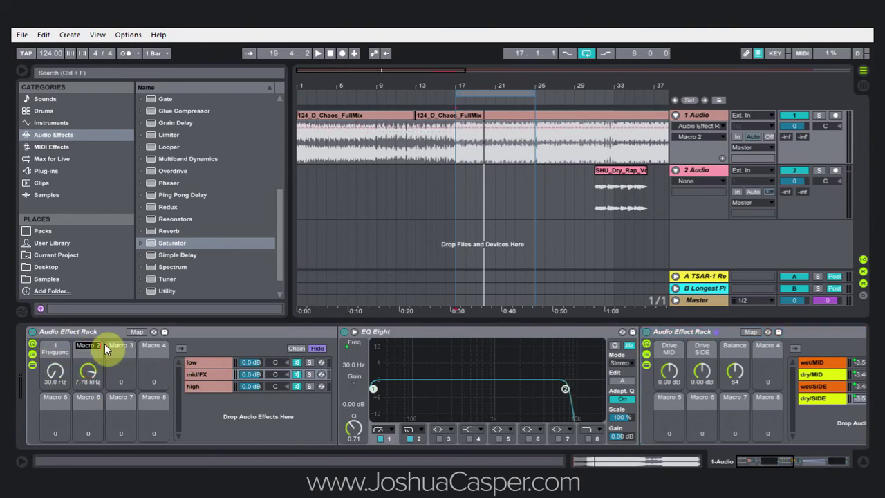
text(HIGH Cross)
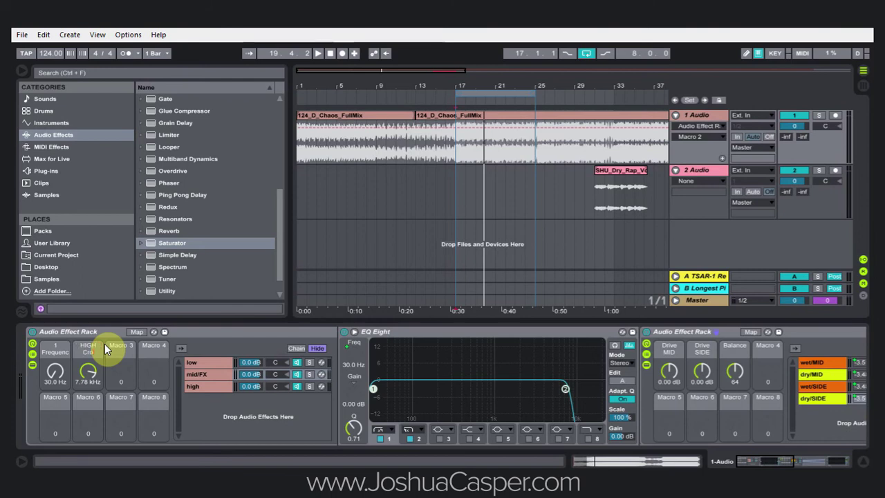
Rename the outer rack's first frequency macro as LOW Cross.
click(59, 349)
key(ctrl+r)
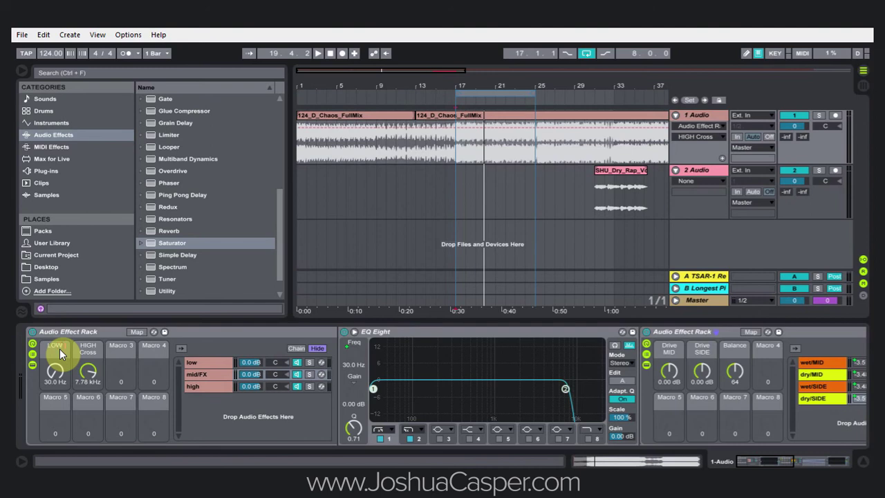
key(Return)
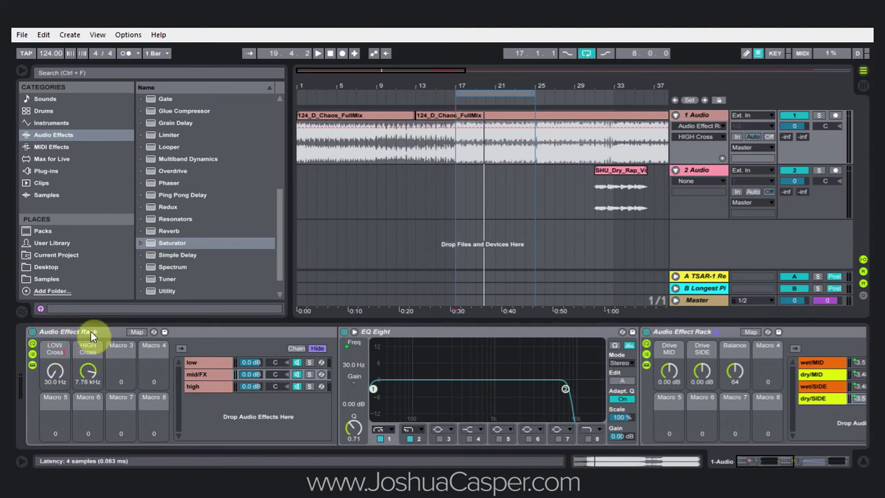
Map the mid/side rack's Drive MID, Drive SIDE and Balance macros to Macros 5, 6 and 3 of the outer three-band rack.
click(91, 331)
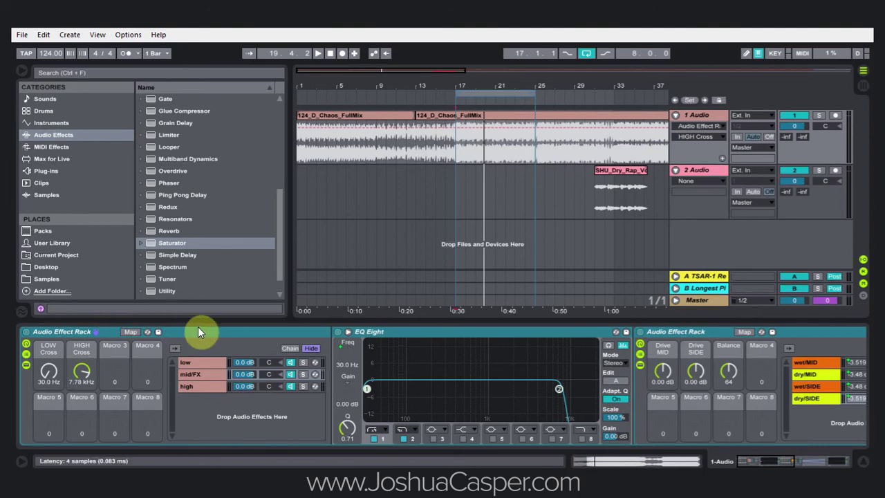
right_click(660, 352)
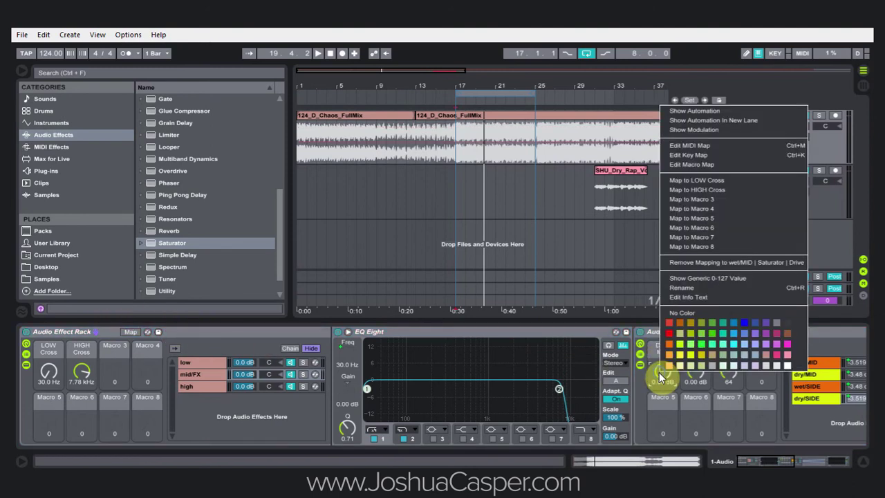
click(698, 218)
right_click(694, 373)
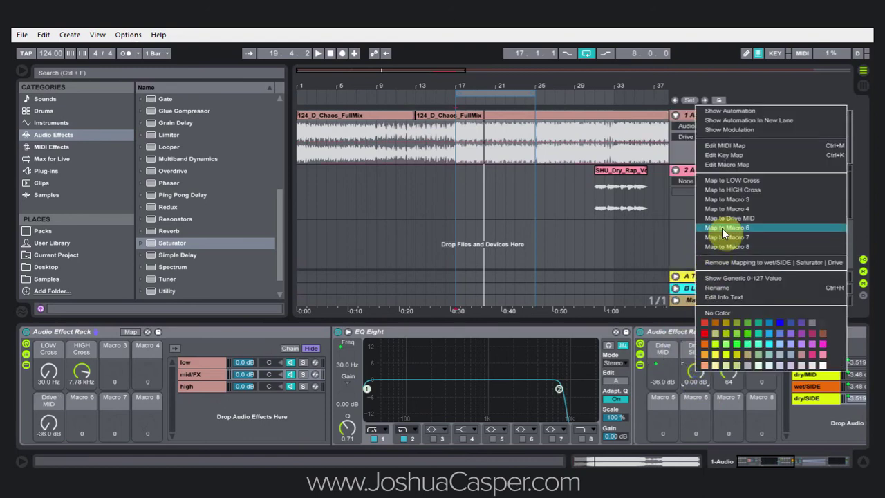
click(722, 228)
right_click(722, 375)
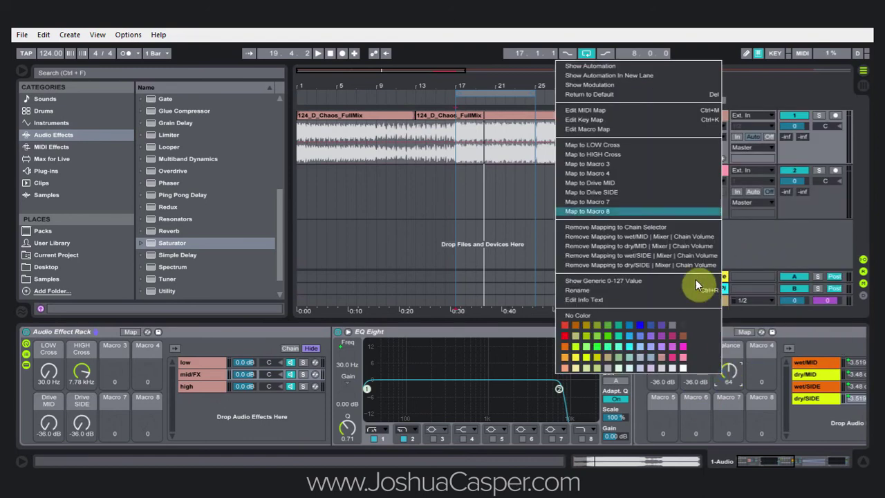
click(615, 159)
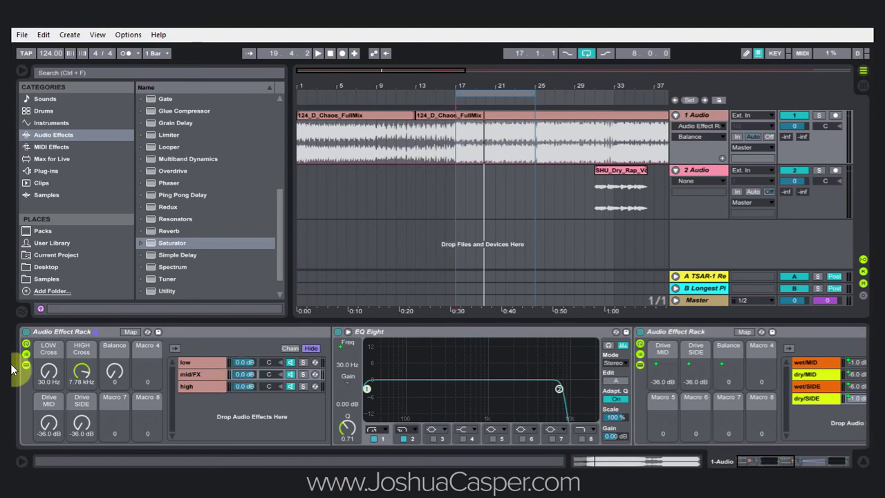
Set the three-band rack's LOW Cross macro to 205 Hz and its Balance macro to 64.
drag(50, 372, 70, 367)
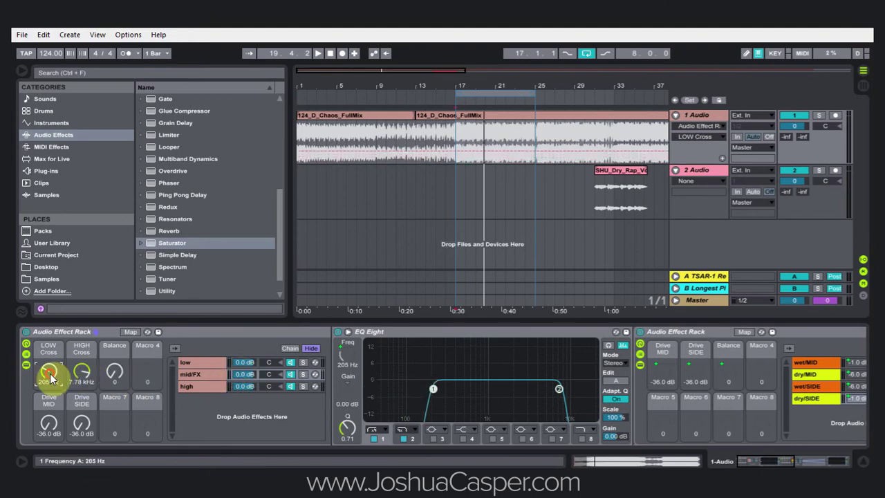
click(121, 374)
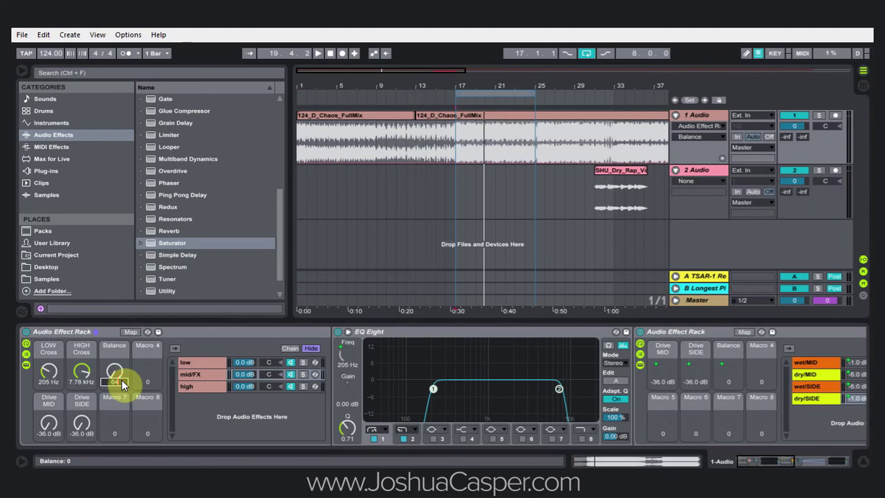
text(64)
key(Return)
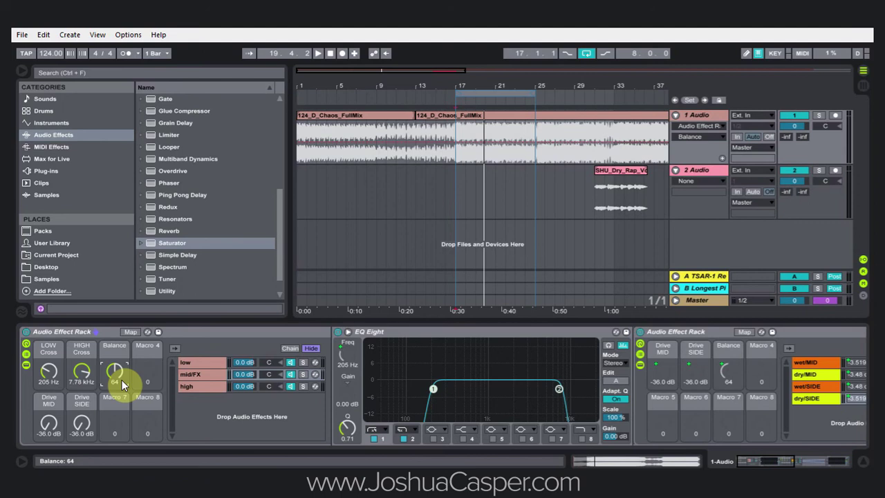
Fold the mid/side EQ Eight at the end of the chain and add a Limiter after the three-band rack.
click(779, 459)
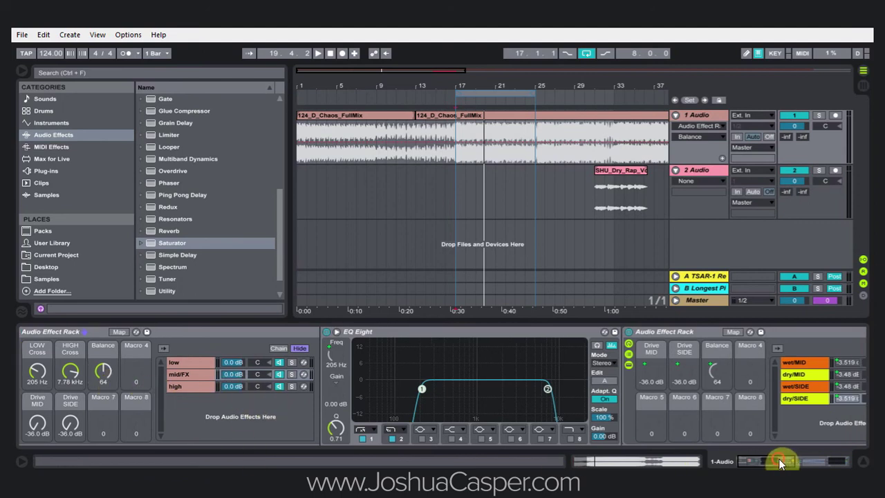
click(690, 333)
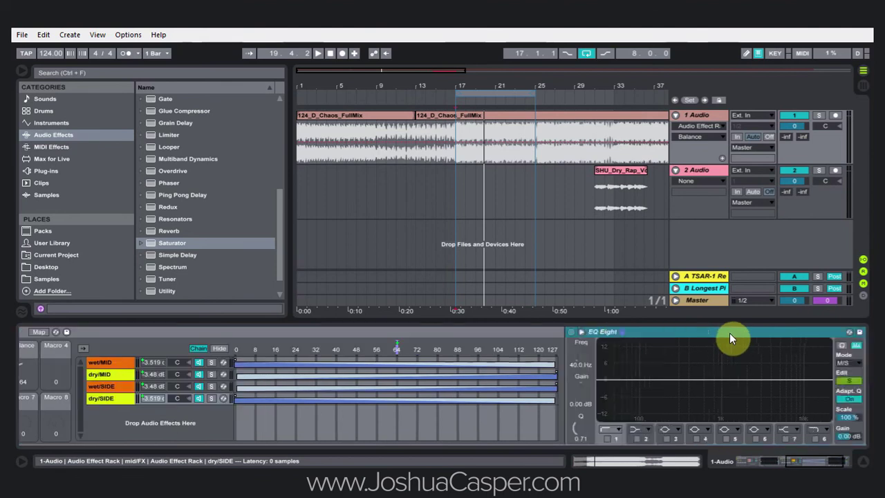
double_click(729, 334)
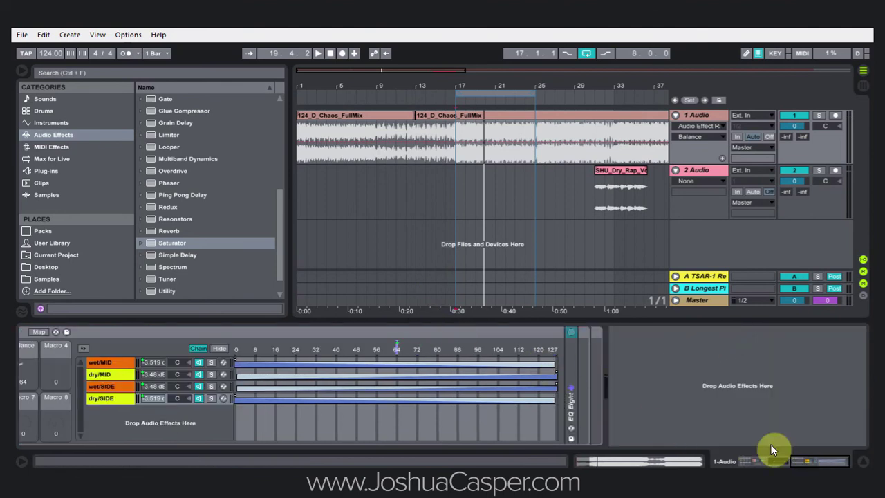
scroll(198, 208, up, 3)
drag(167, 183, 689, 374)
Group the three-band rack and the Limiter into a new Audio Effect Rack.
click(632, 333)
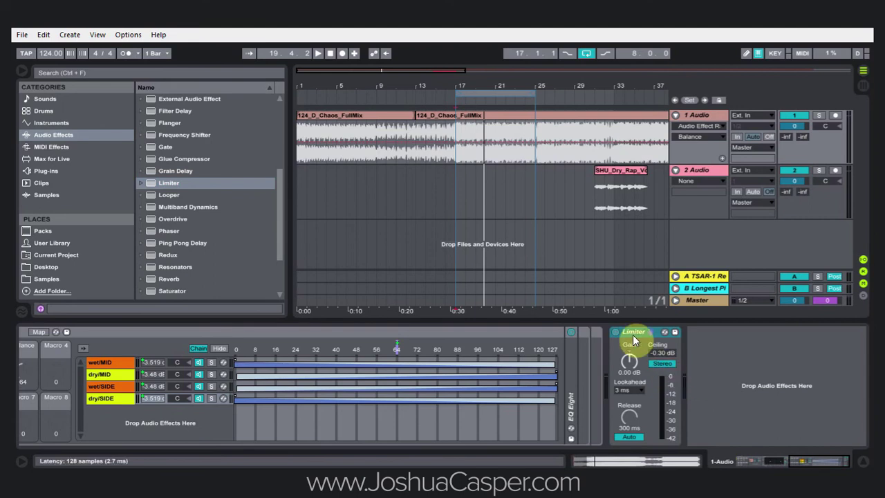
key(Delete)
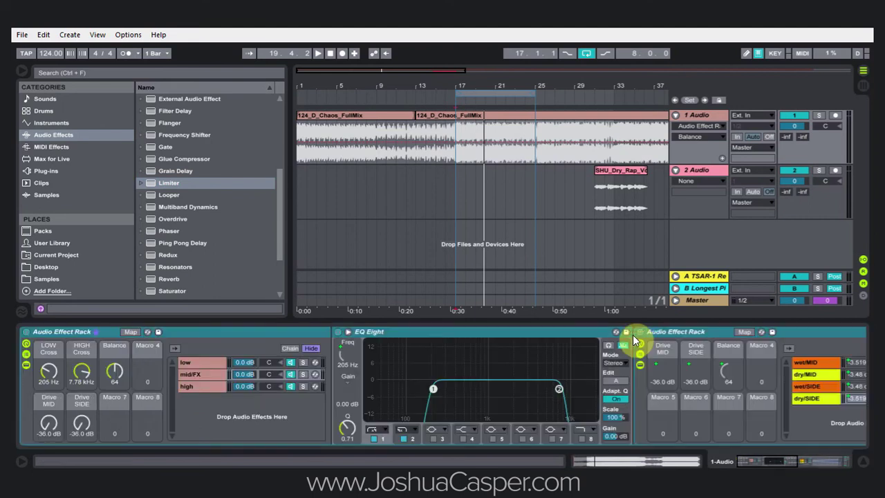
right_click(223, 333)
click(255, 383)
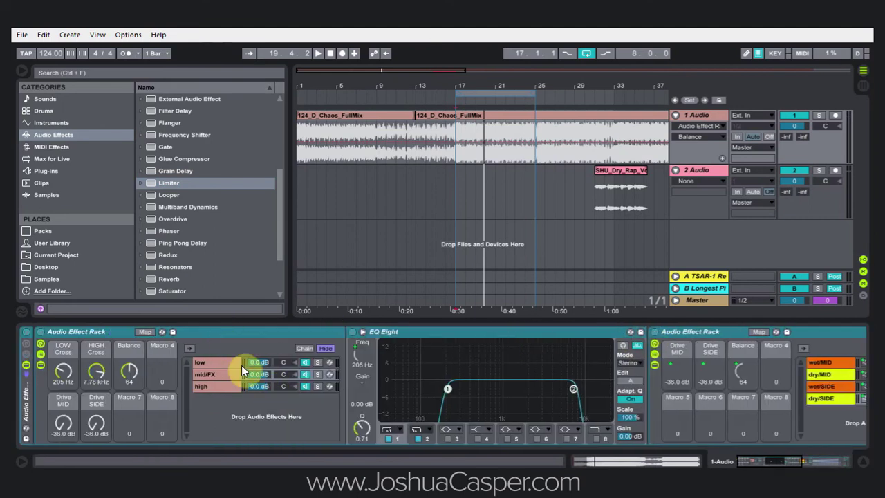
Map the three-band rack's LOW Cross, HIGH Cross and Balance macros to Macros 1, 2 and 3 of the new outermost rack.
right_click(58, 373)
click(102, 173)
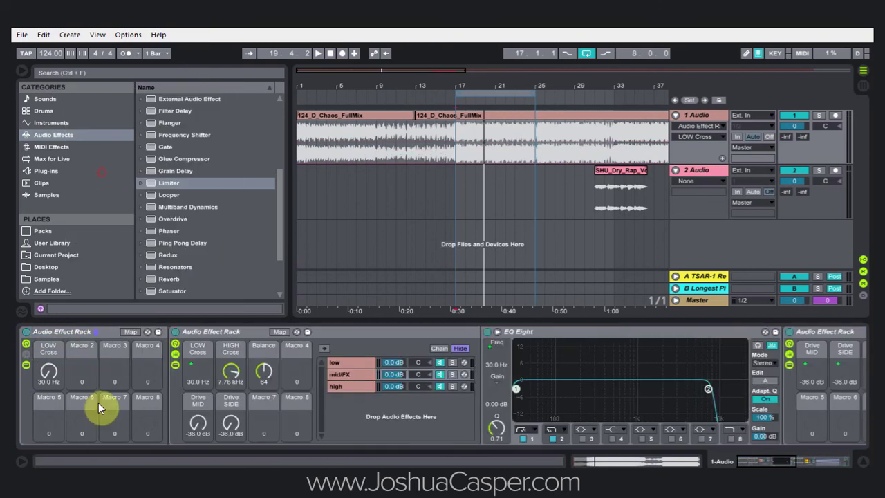
right_click(229, 369)
click(263, 188)
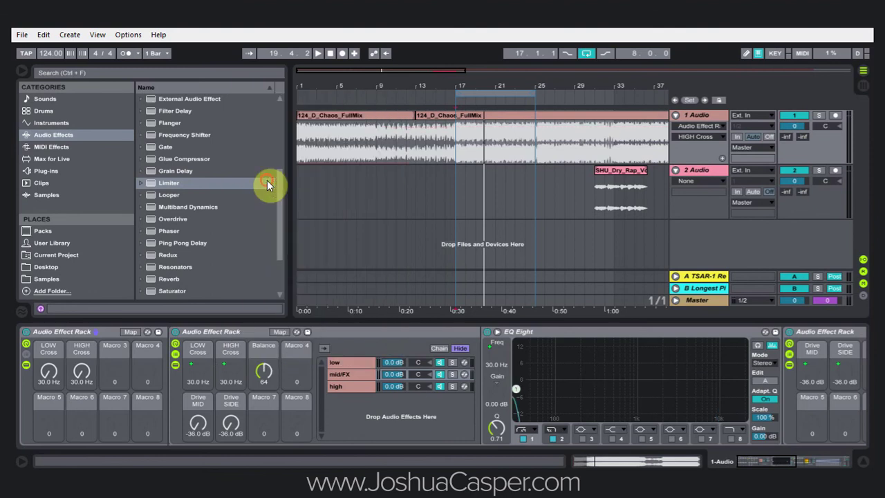
right_click(261, 370)
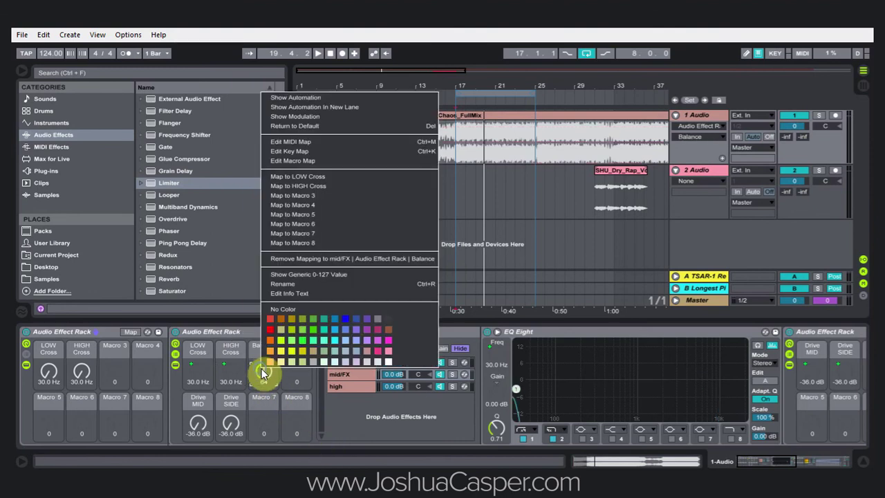
click(305, 196)
Map the three-band rack's Drive MID and Drive SIDE macros to Macros 5 and 6 of the outermost rack.
right_click(198, 423)
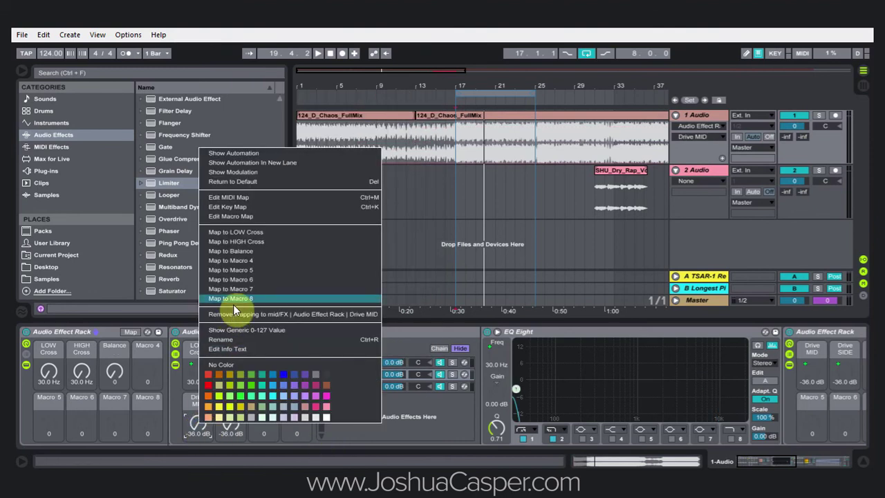
click(240, 272)
right_click(232, 422)
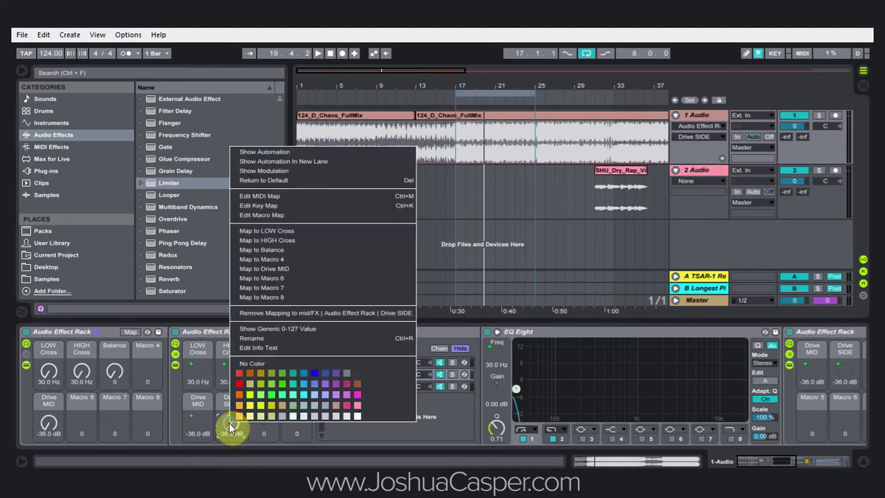
click(267, 279)
Map the Limiter's Gain to Macro 4 of the outermost rack.
drag(776, 462, 831, 459)
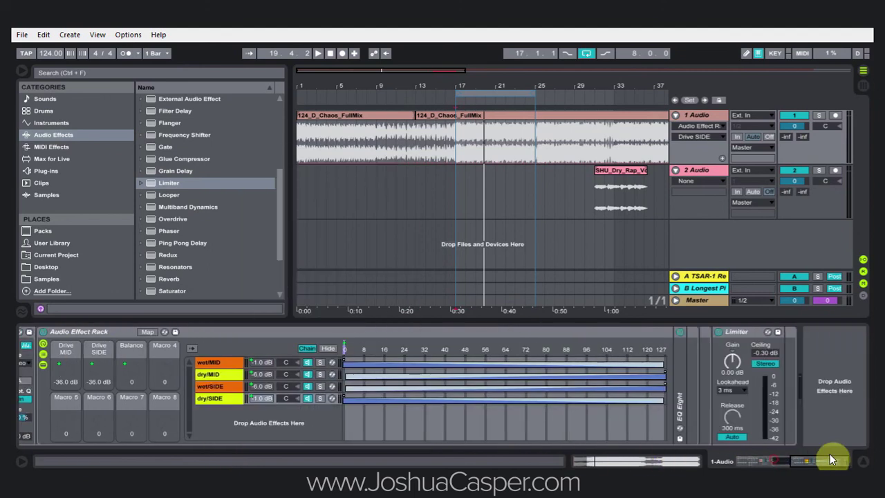
right_click(740, 361)
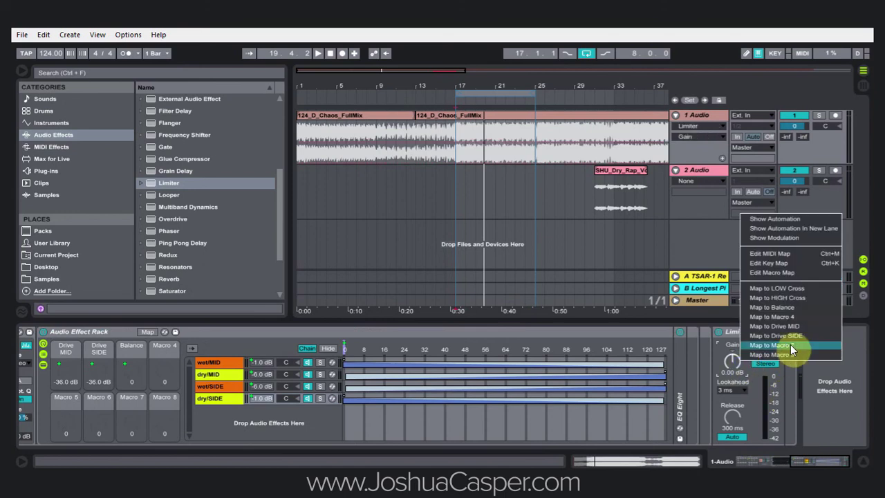
click(786, 317)
Set the outermost rack's LOW Cross macro to 120 Hz and its HIGH Cross macro to 5 kHz.
drag(838, 461, 785, 460)
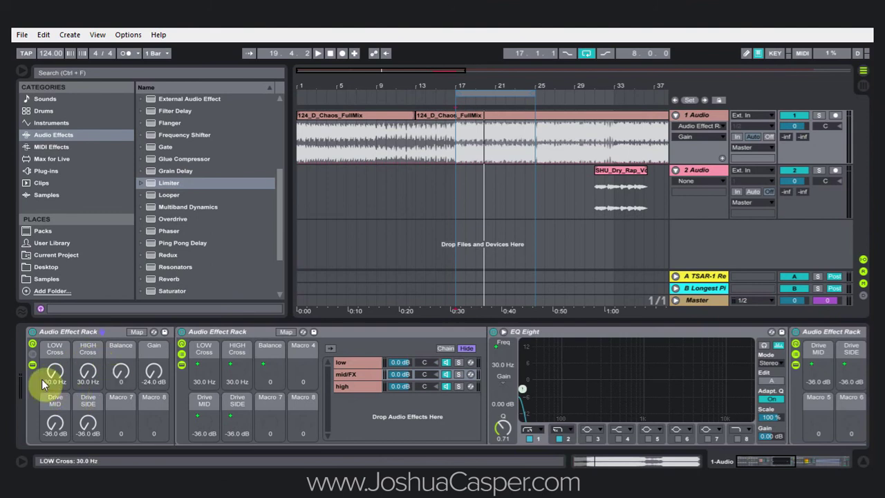
drag(56, 377, 54, 381)
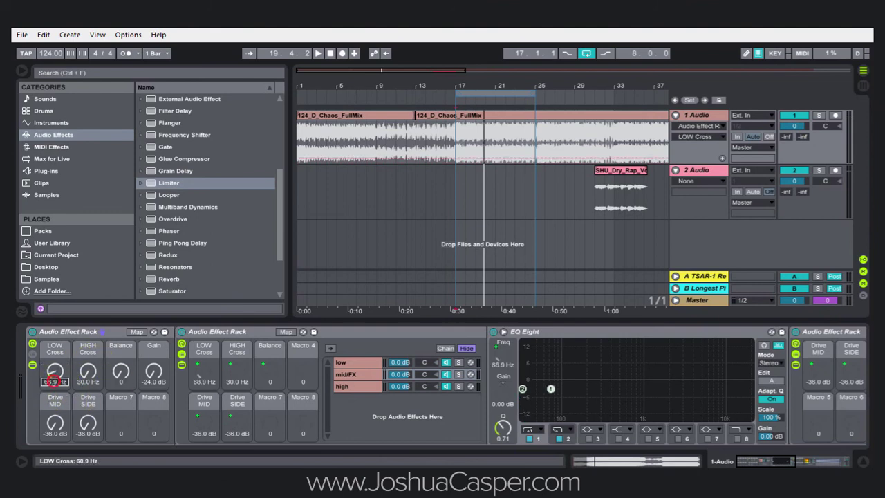
text(120)
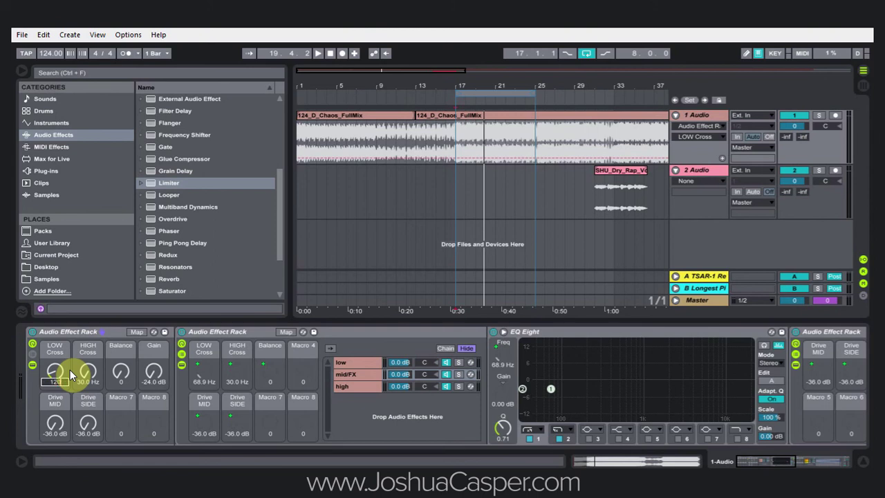
key(Return)
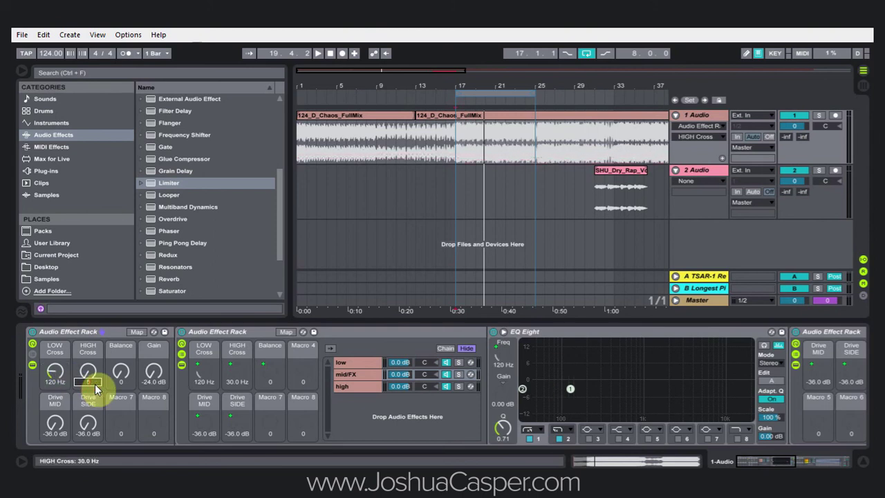
text(000)
key(Return)
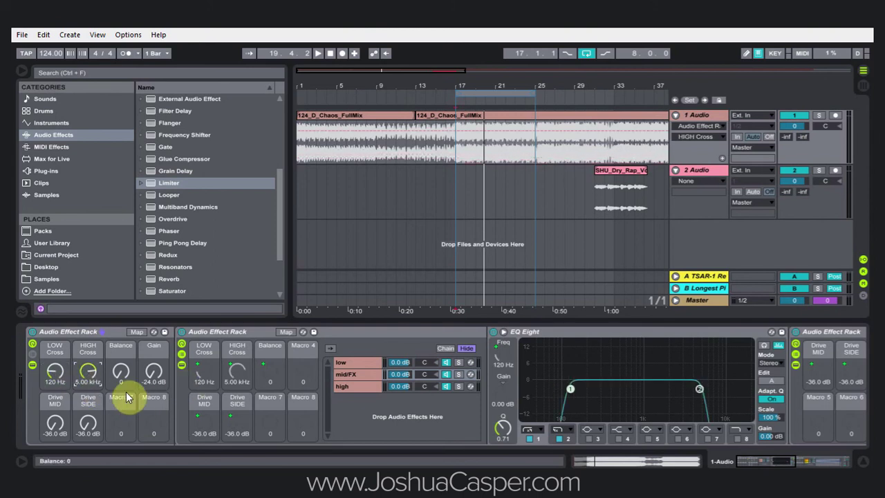
Set the outermost rack's Balance macro to 64 and its Gain macro to 0 dB.
click(118, 372)
click(123, 377)
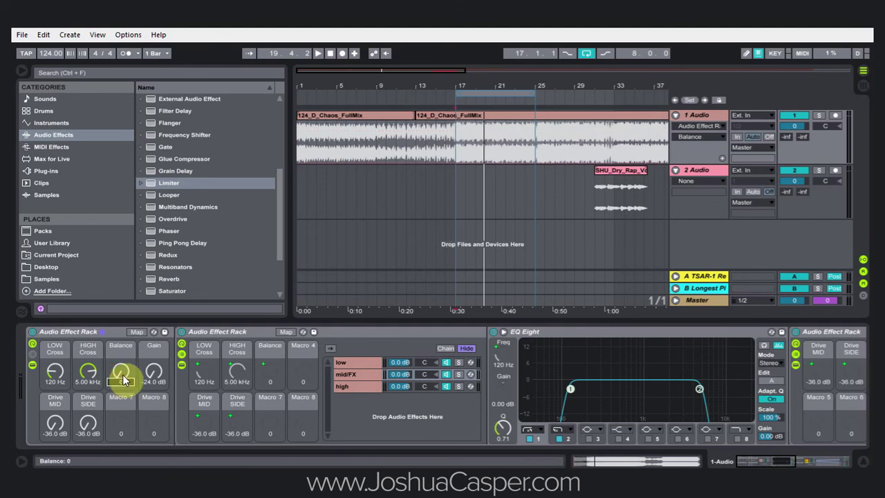
text(64)
key(Return)
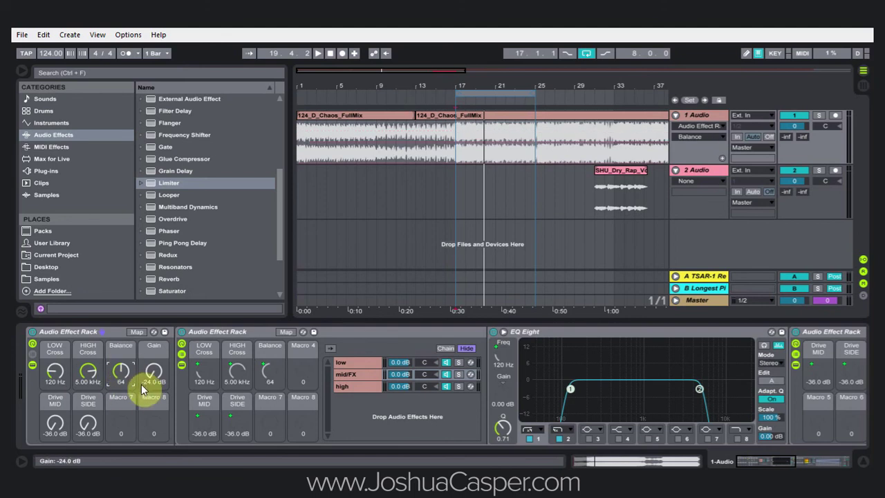
click(152, 381)
click(152, 385)
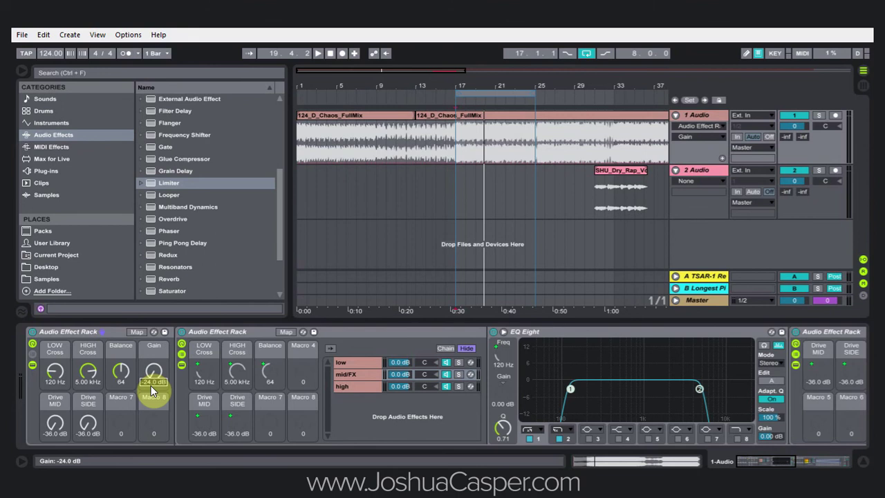
text(0)
key(Return)
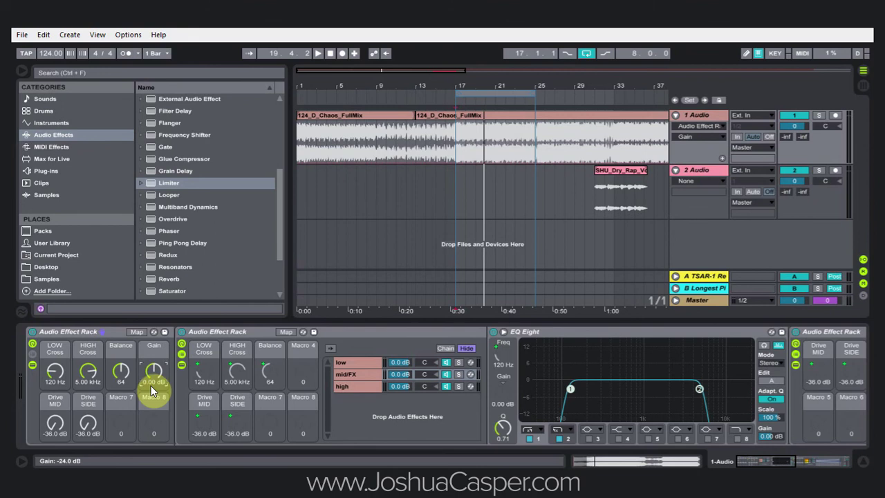
Set the outermost rack's Drive MID and Drive SIDE macros to 0 dB.
click(57, 434)
text(0)
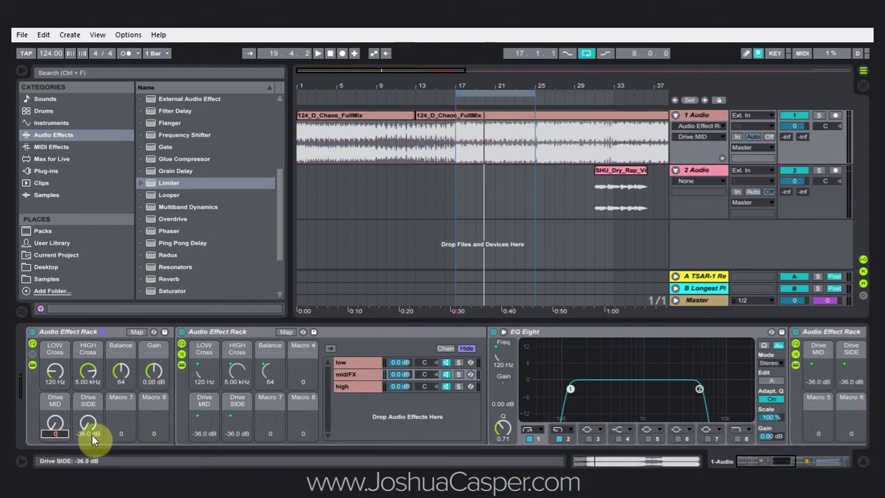
key(Return)
click(90, 434)
text(0)
key(Return)
click(123, 419)
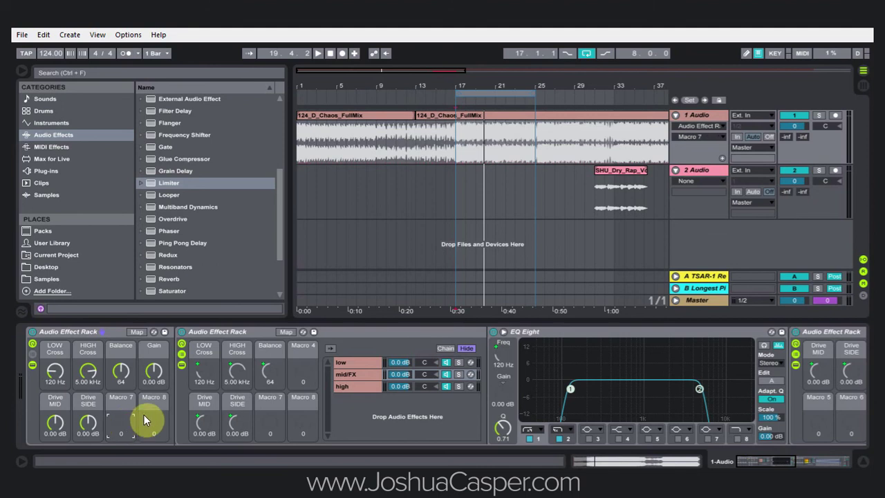
Raise the outermost rack's Balance macro to about 80.
click(117, 385)
click(120, 382)
text(80)
key(Return)
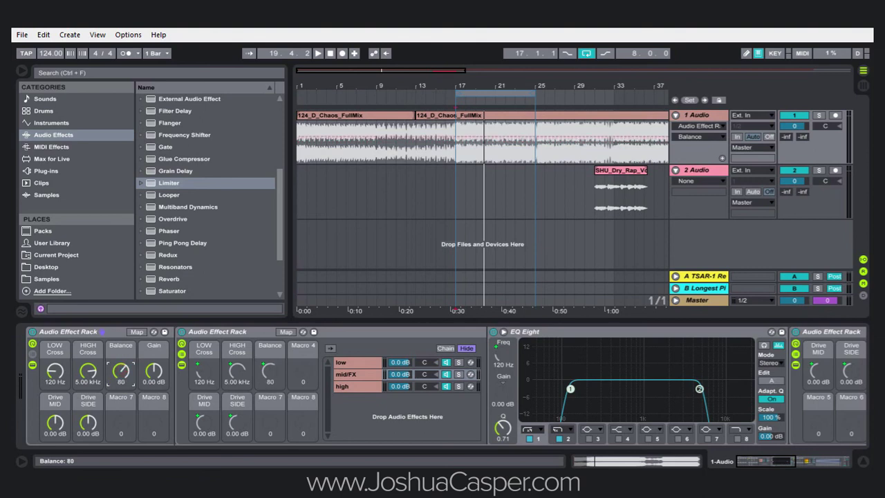
Set the outermost rack's Drive MID macro to 1 dB and its Drive SIDE macro to 2 dB.
click(59, 426)
text(1)
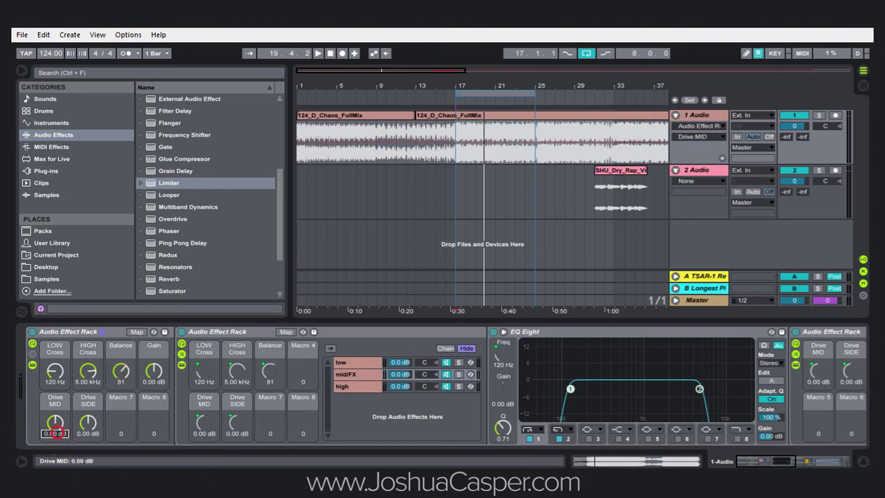
click(86, 430)
text(2)
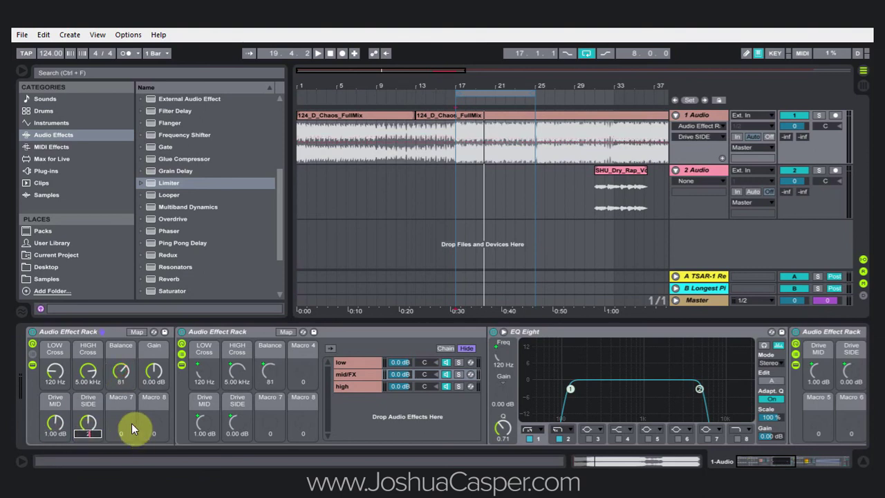
click(132, 419)
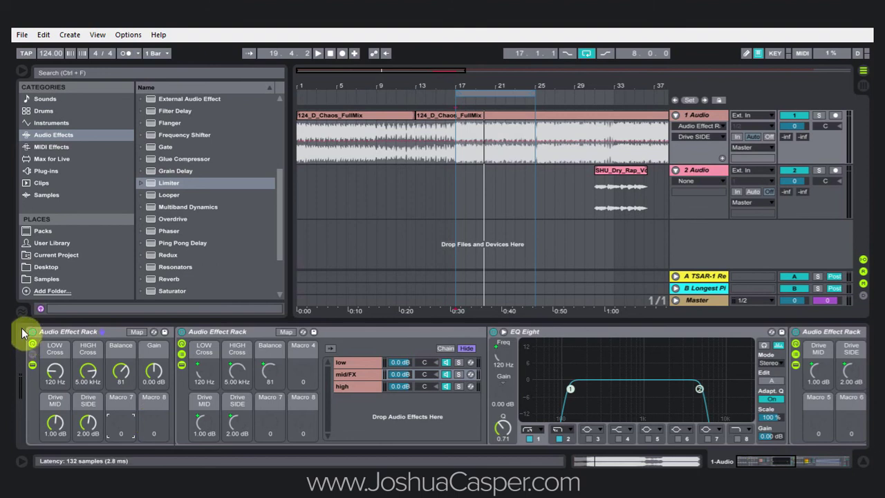
Rename the outermost Audio Effect Rack as MID/Side SAT.
click(50, 331)
key(ctrl+r)
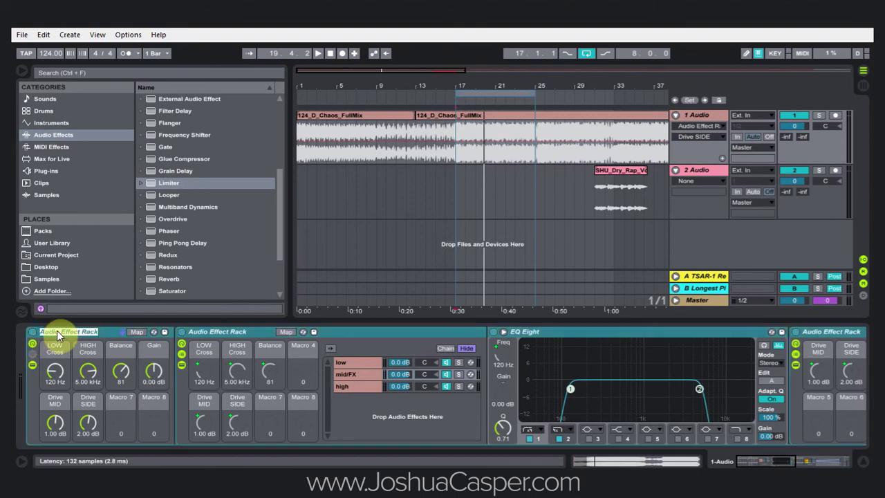
text(MID)
key(Return)
text(/Side)
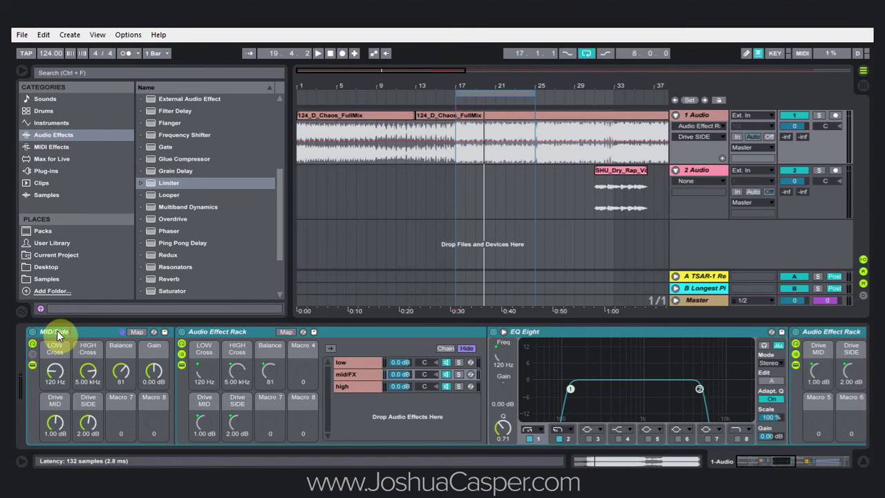
text( SAT)
key(Return)
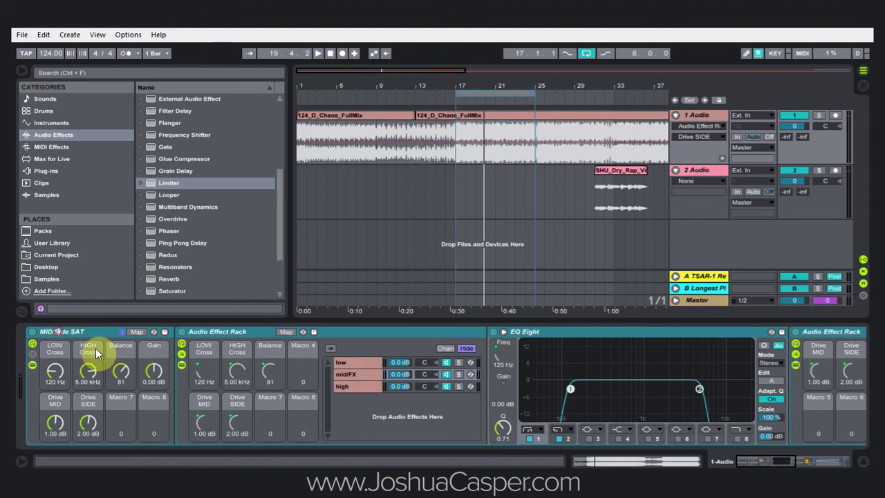
click(64, 330)
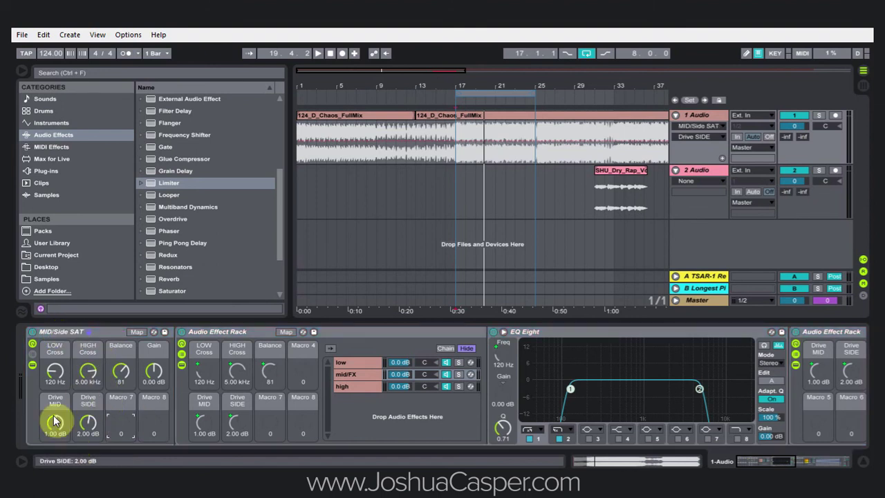
Limit the maximum of the Drive MID and Drive SIDE macro mappings in the MID/Side SAT rack to 10 dB.
click(133, 331)
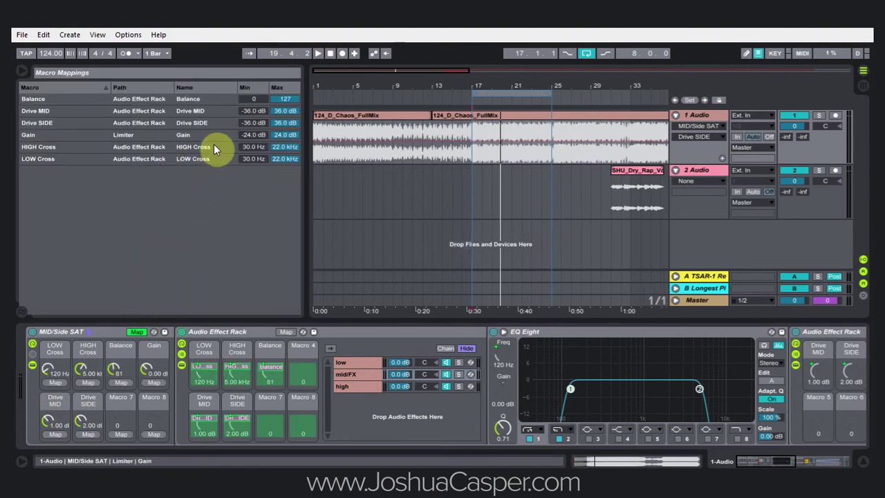
click(277, 111)
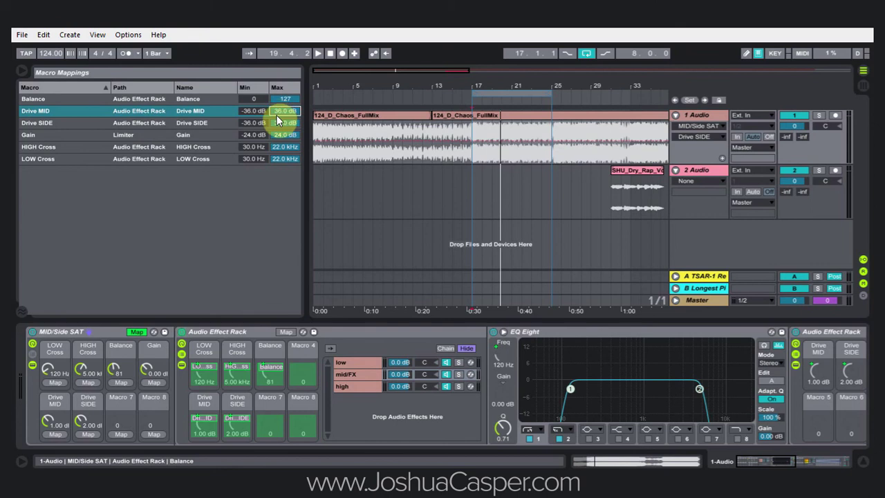
text(10)
click(280, 119)
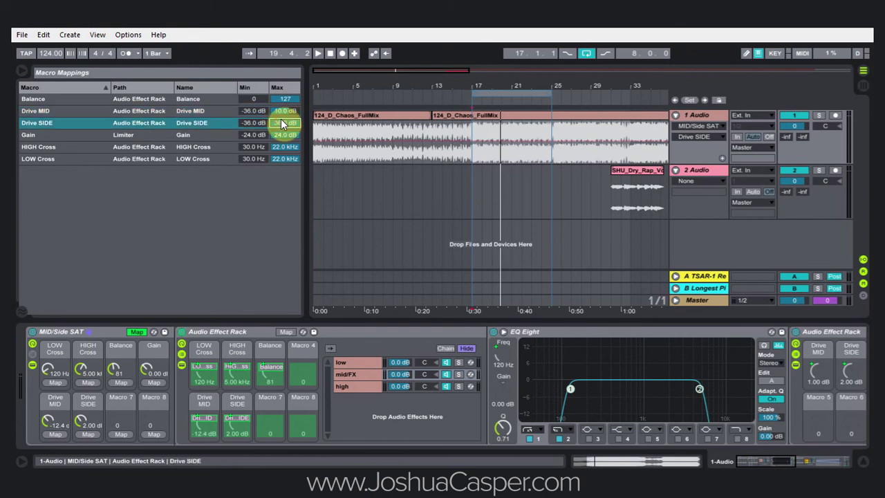
click(284, 124)
key(BackSpace)
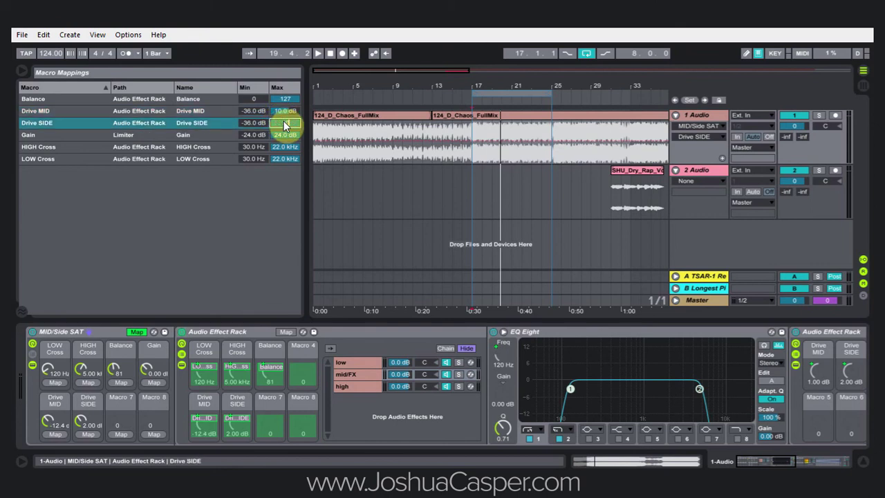
text(10.0 dB)
Set the minimum of the Drive MID and Drive SIDE macro mappings to -10 dB and leave macro mapping mode.
click(260, 112)
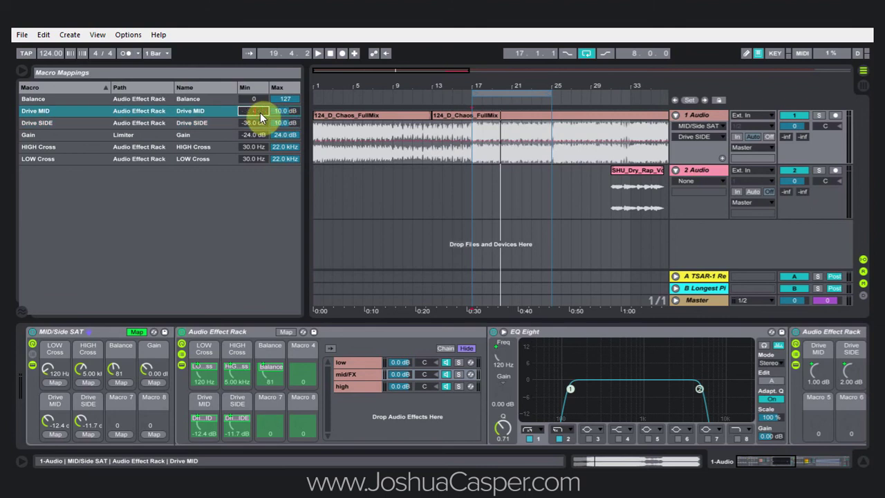
text(-10)
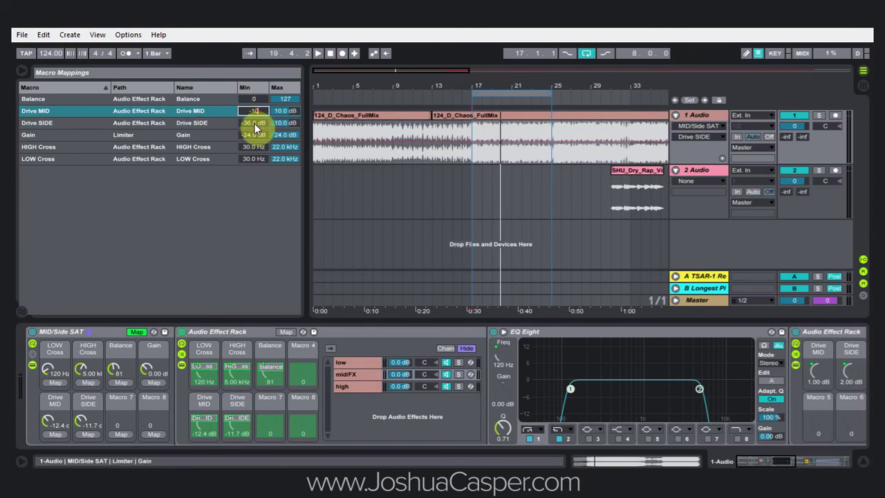
click(255, 126)
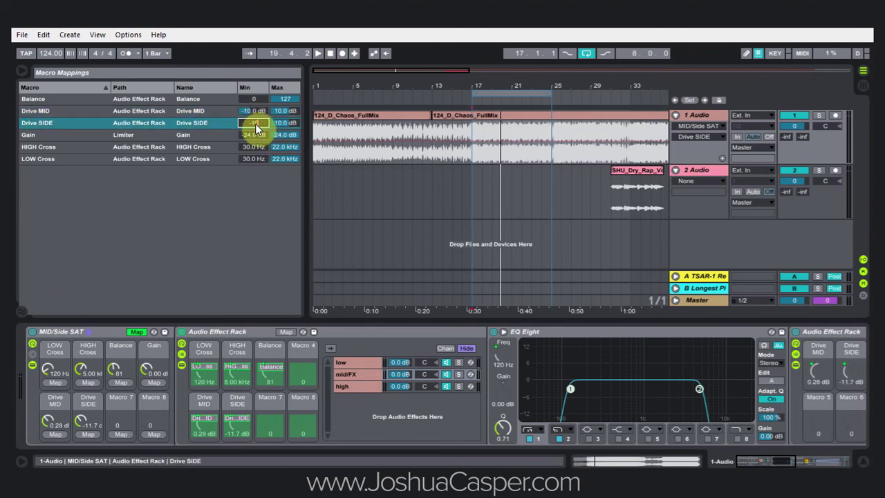
text(-10)
key(Return)
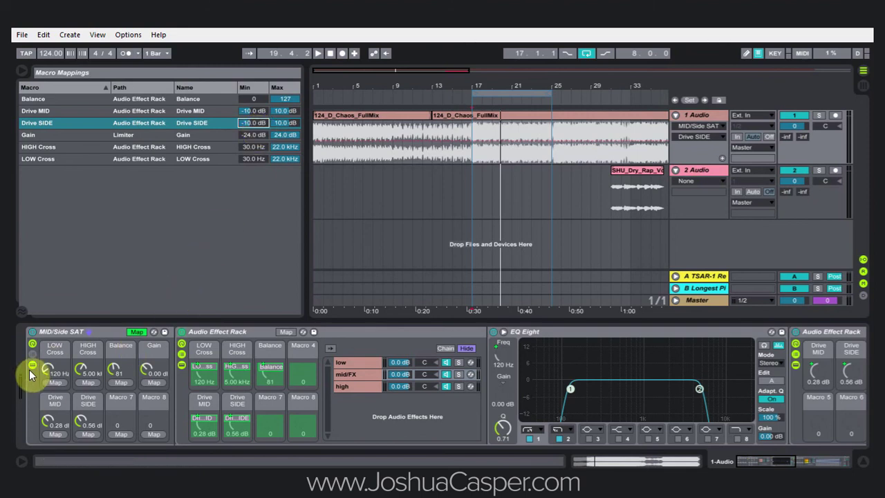
click(136, 332)
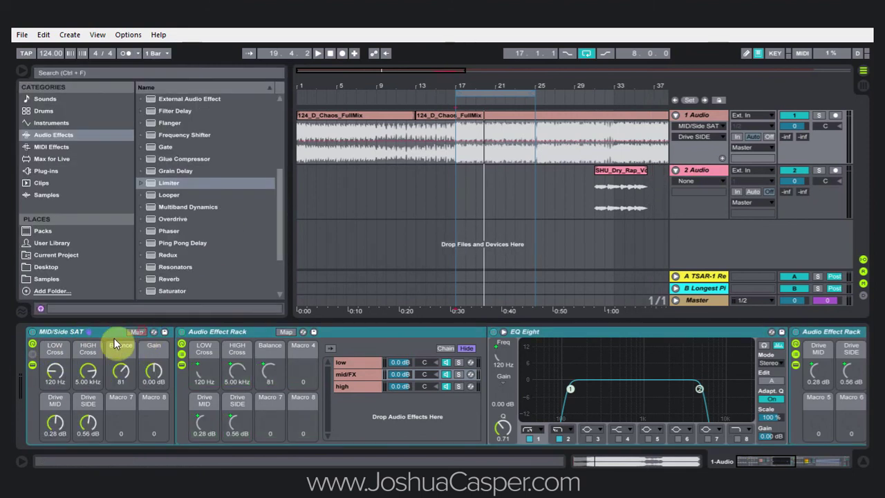
Hide the devices inside the MID/Side SAT rack and compare the looped playback with the rack bypassed and enabled.
click(33, 364)
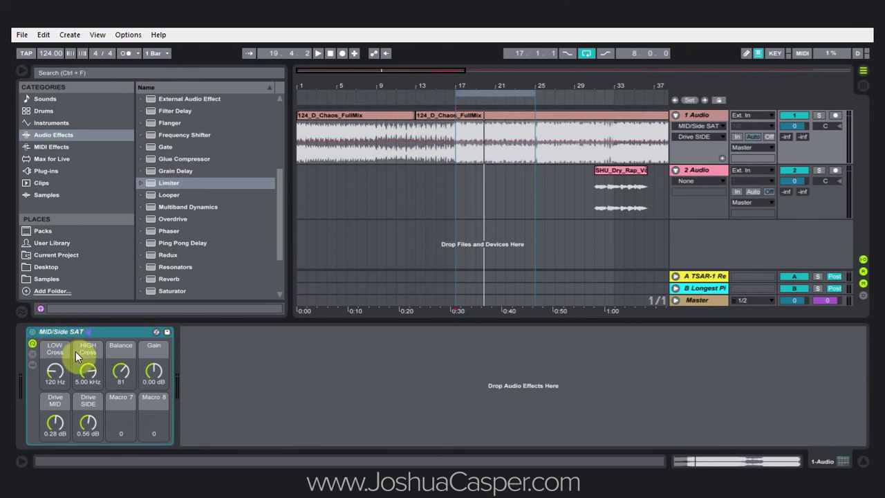
key(space)
click(33, 333)
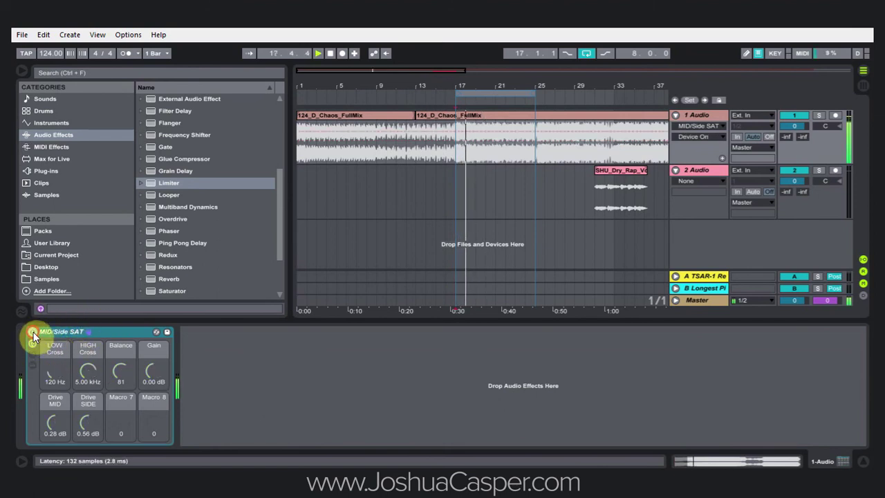
click(33, 332)
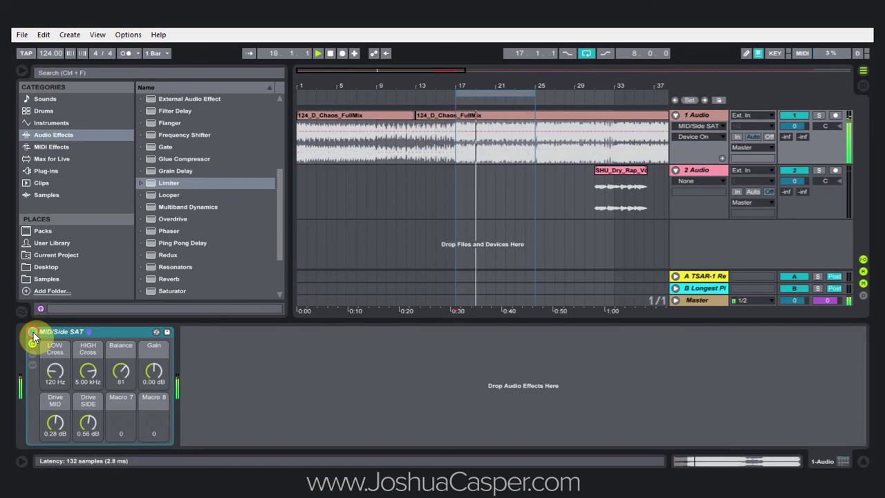
Audition stronger saturation with Drive SIDE at 10 dB, Drive MID at about 6.7 dB and Balance at about 91.
drag(88, 422, 54, 415)
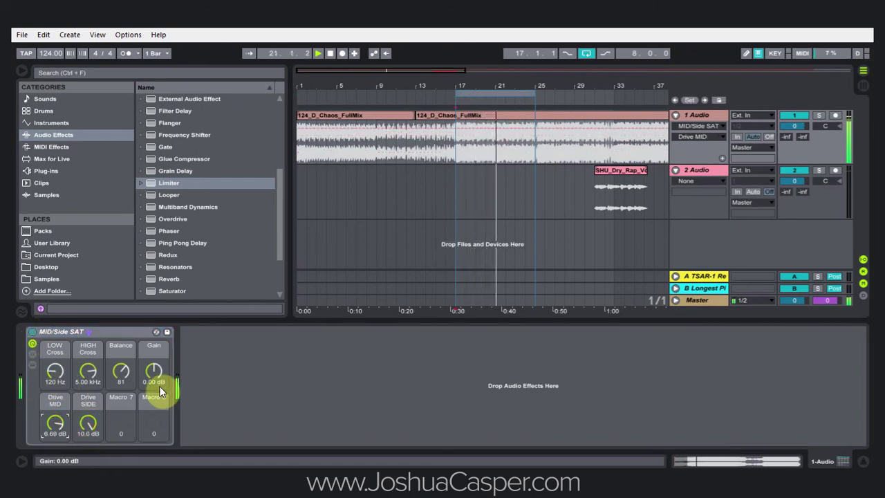
drag(120, 371, 120, 342)
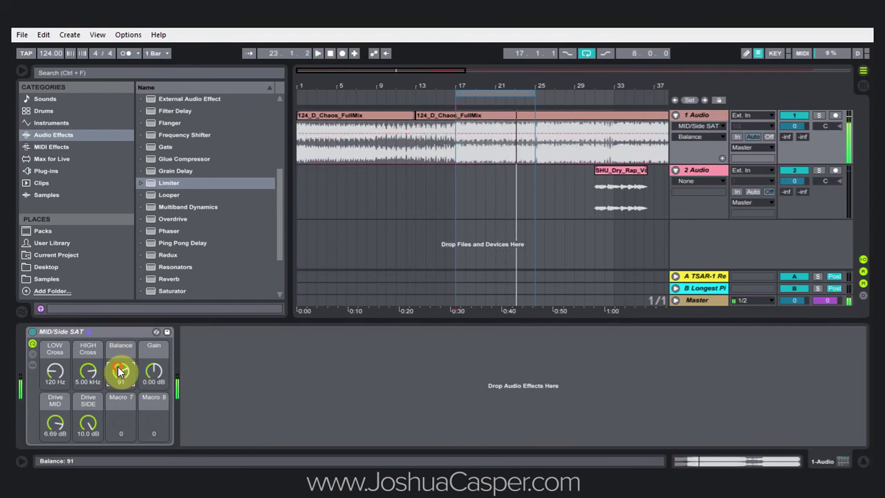
Set the rack's Drive SIDE macro to 2 dB, Drive MID to 1 dB and Balance to 80.
click(80, 432)
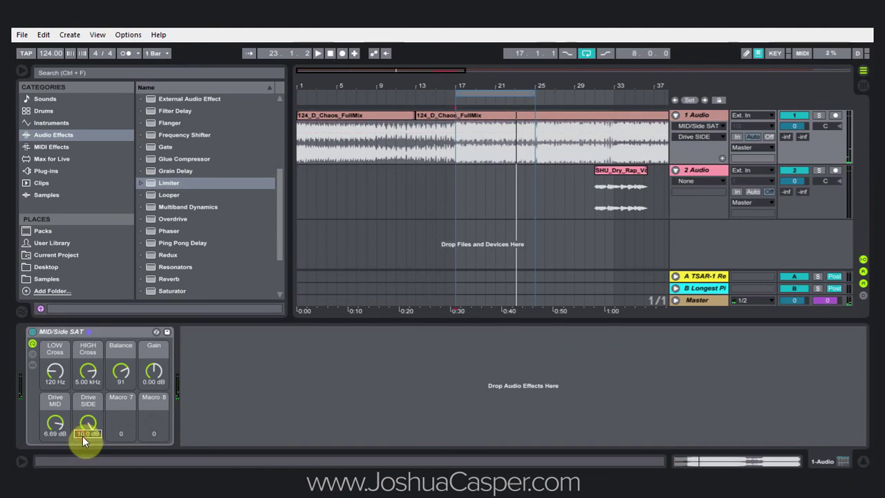
text(2)
key(Return)
click(55, 434)
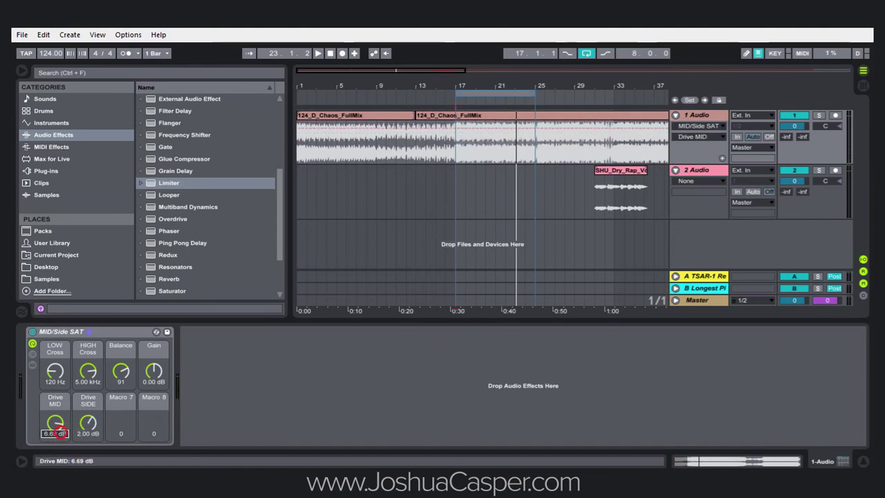
text(1)
key(Return)
click(120, 381)
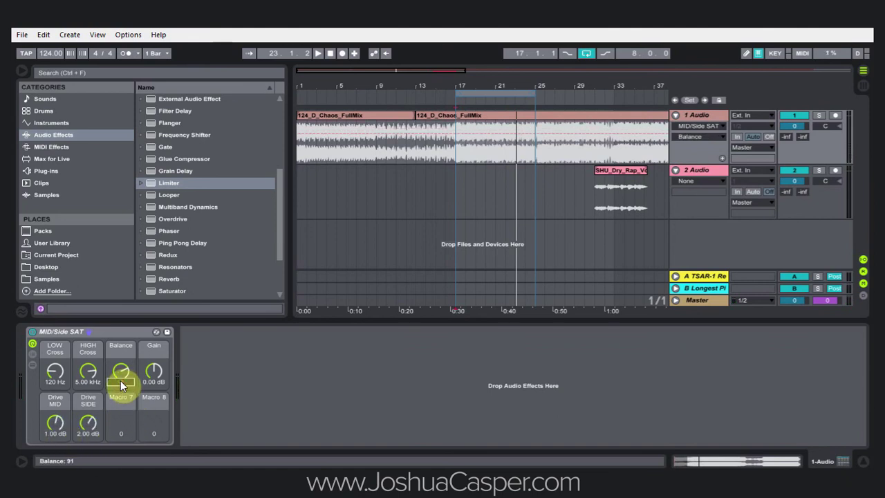
text(80)
key(Return)
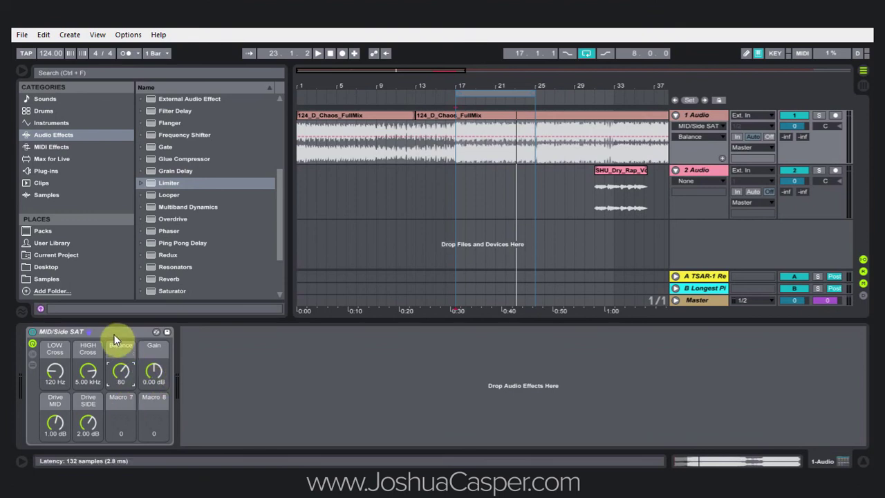
Save the rack to the User Library as the preset MID_Side SAT.adg.
click(166, 332)
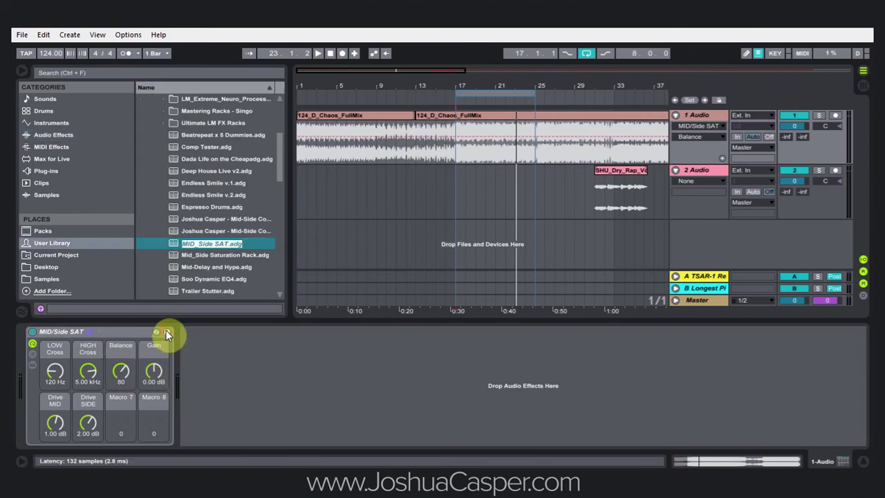
key(Return)
Play the looped section and compare the sound with the MID_Side SAT rack switched off and on.
key(space)
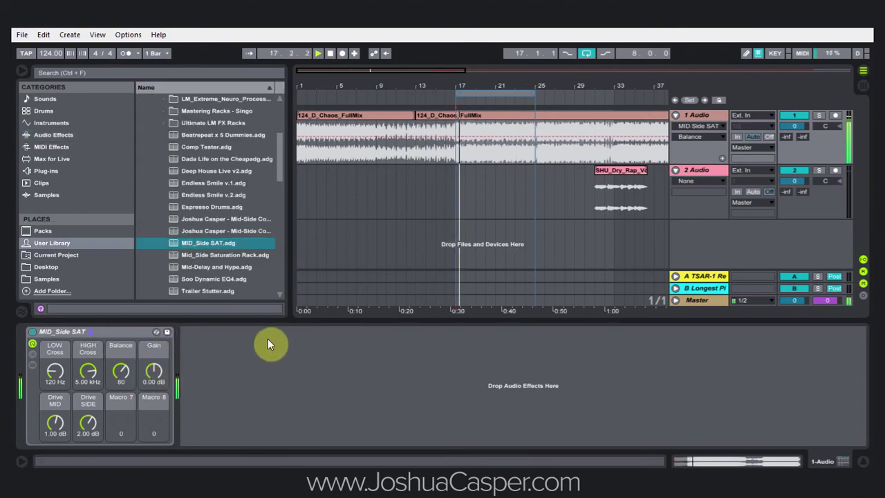
click(31, 332)
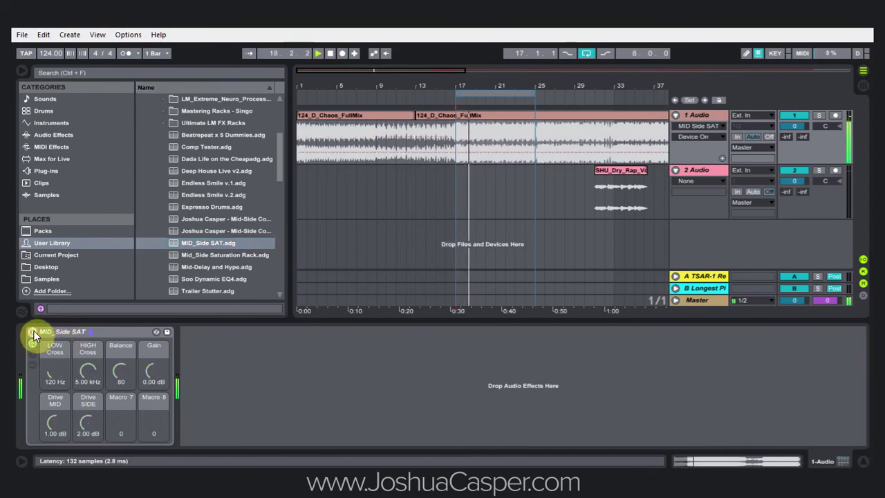
click(32, 333)
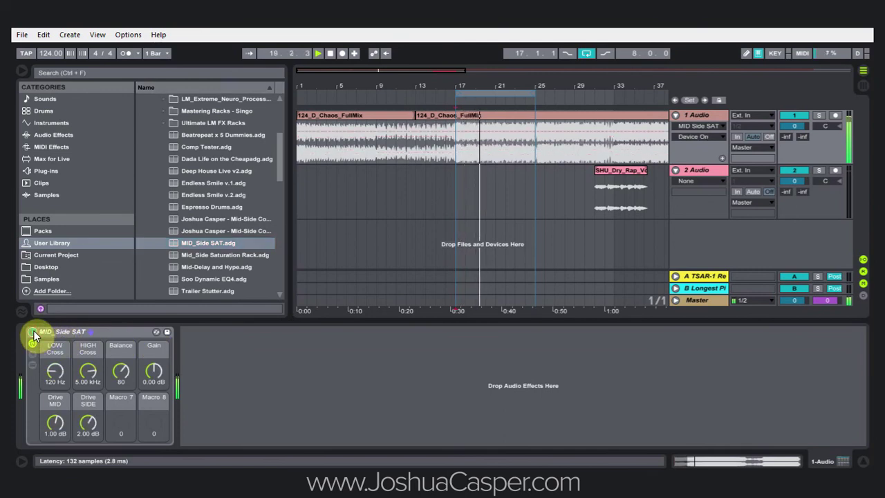